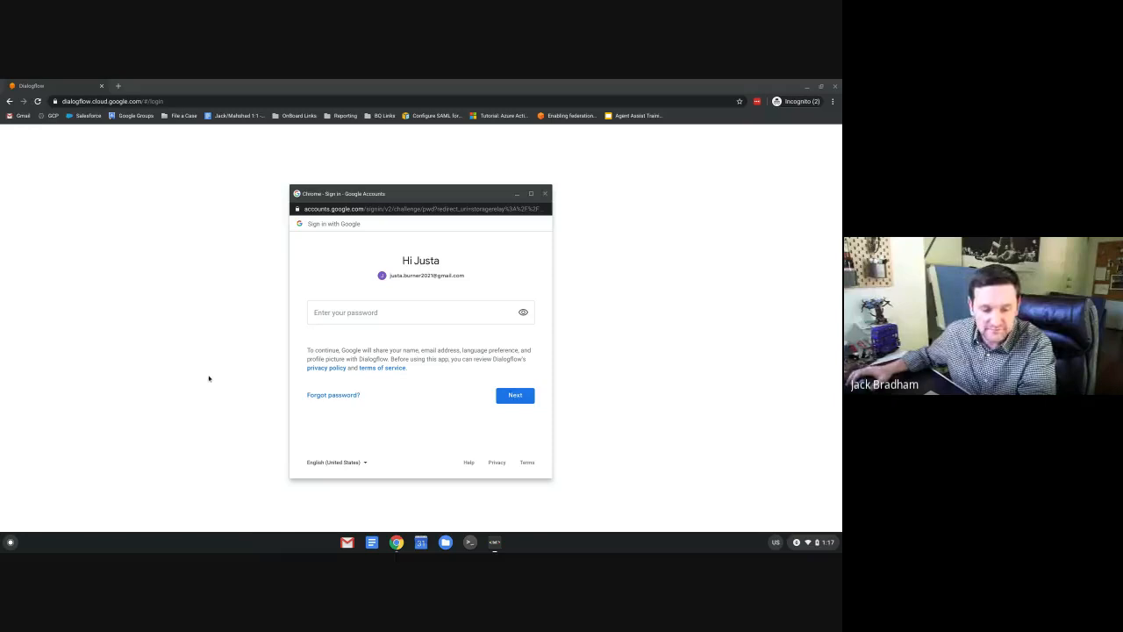
Enter the account password and continue signing in to Dialogflow.
{"action": "left_click", "coordinate": [342, 313]}
{"action": "key", "text": "ctrl+v"}
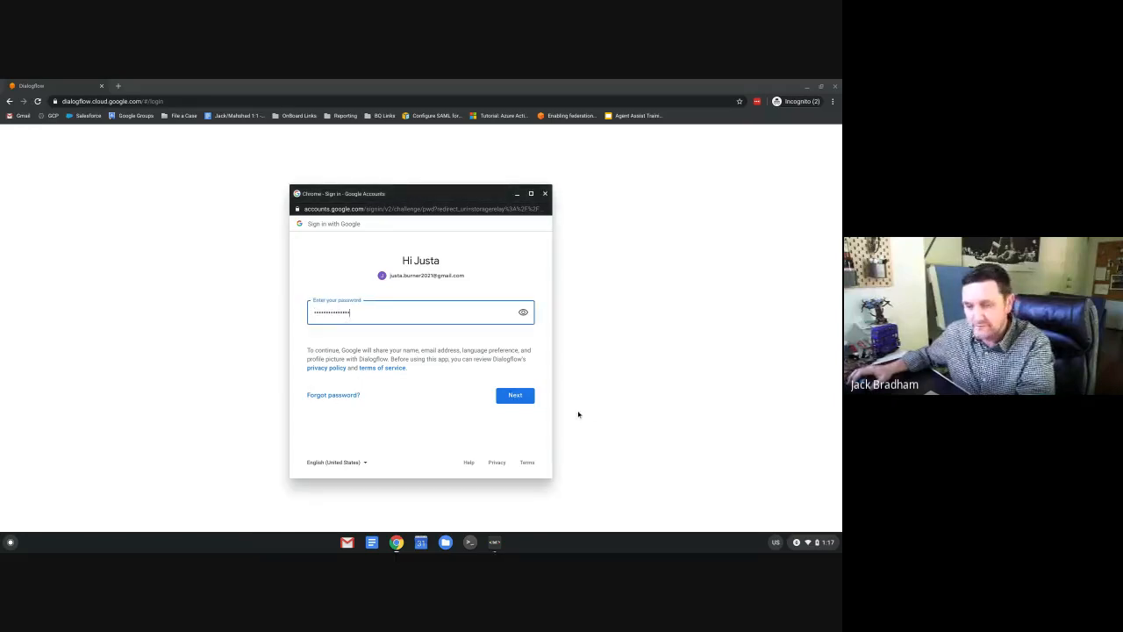
{"action": "left_click", "coordinate": [515, 400]}
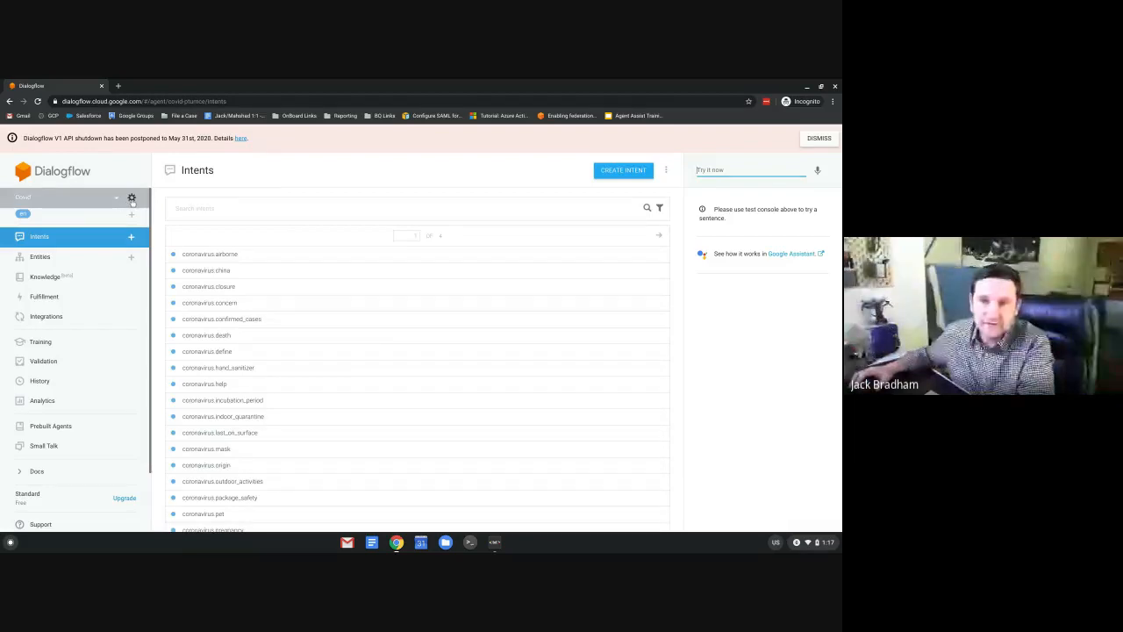
Open the Covid agent's settings, cancel them, and switch to the BalanceAgent agent.
{"action": "left_click", "coordinate": [132, 198]}
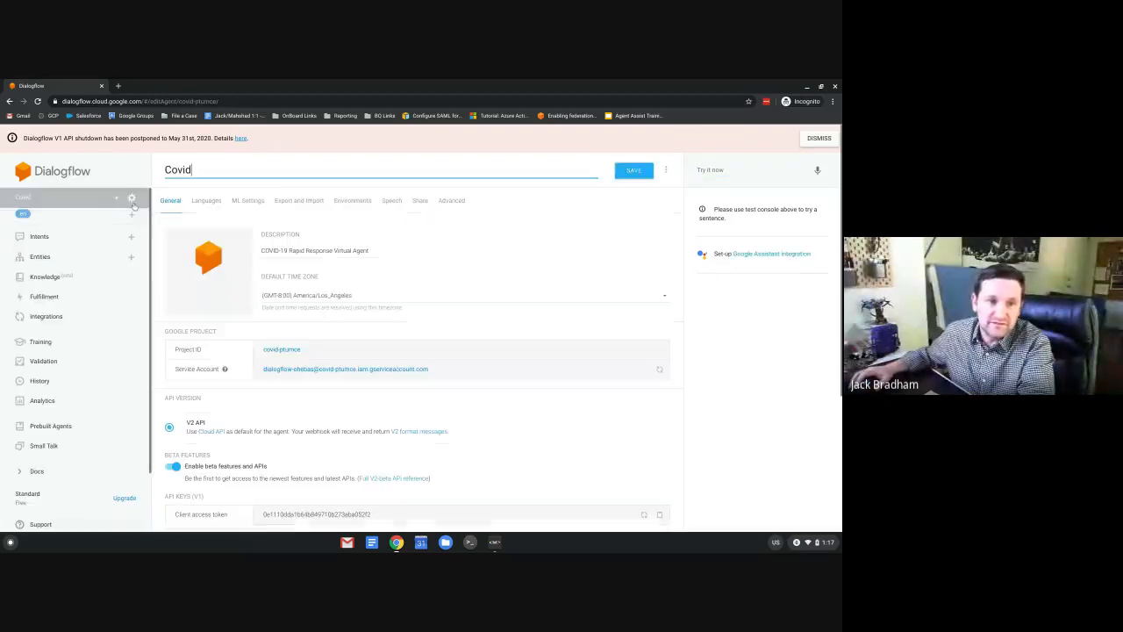
{"action": "scroll", "coordinate": [476, 290], "scroll_direction": "down", "scroll_amount": 3}
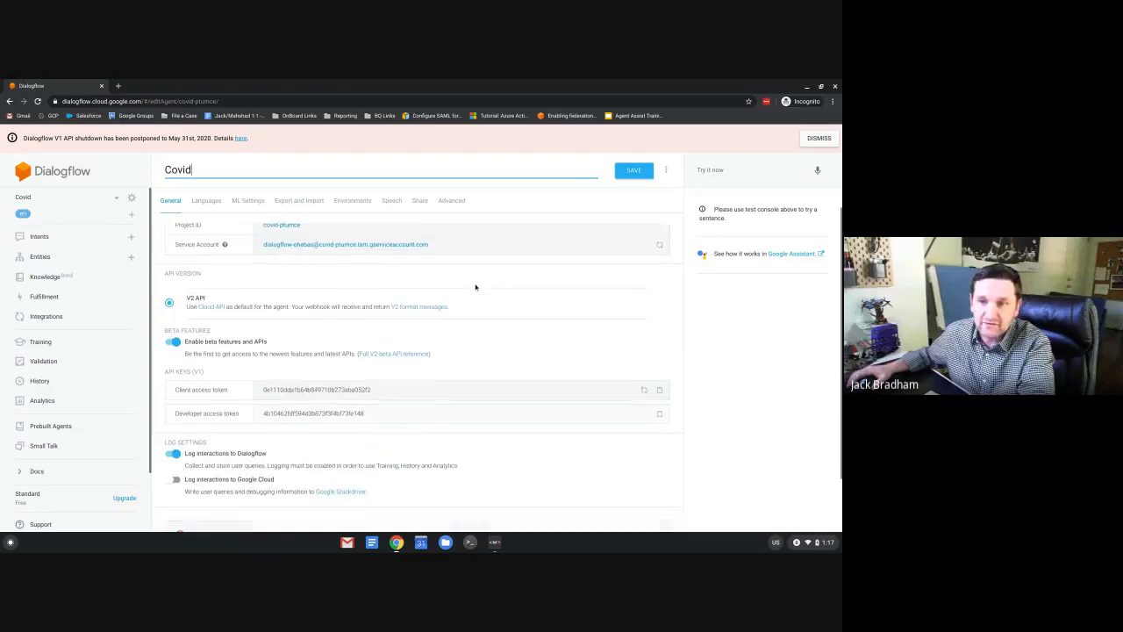
{"action": "scroll", "coordinate": [476, 290], "scroll_direction": "up", "scroll_amount": 3}
{"action": "left_click", "coordinate": [666, 171]}
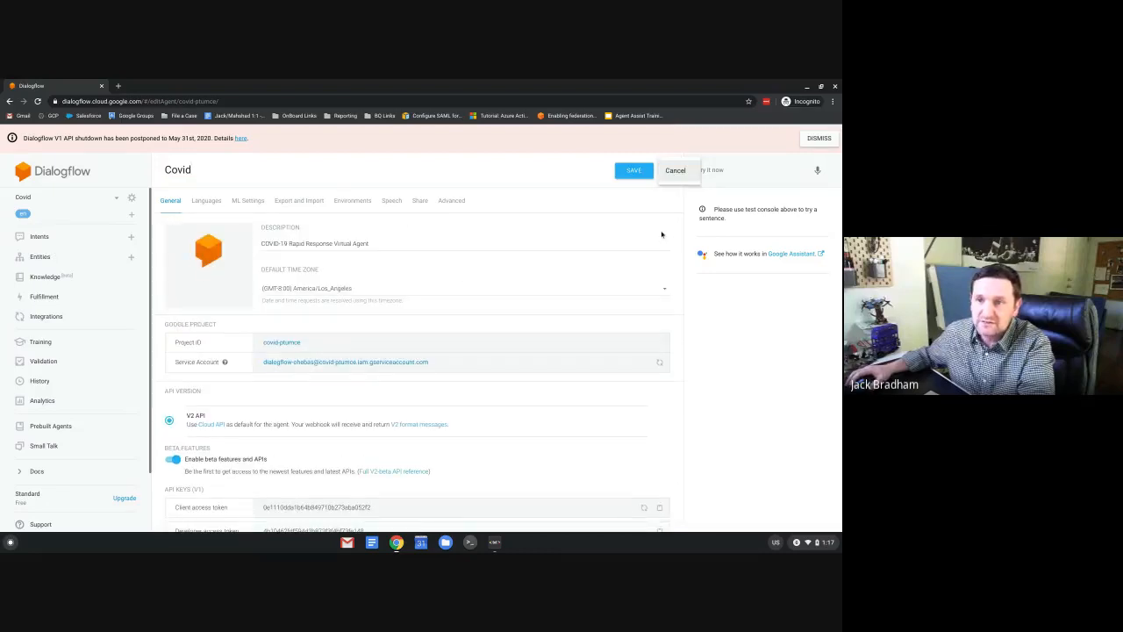
{"action": "left_click", "coordinate": [674, 170]}
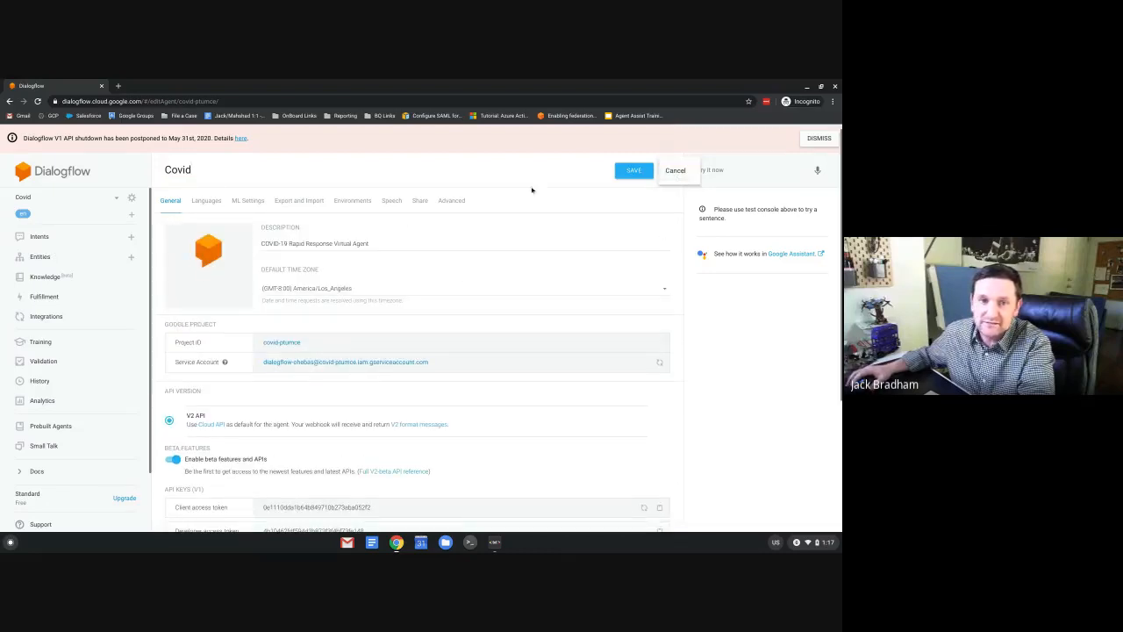
{"action": "left_click", "coordinate": [96, 197]}
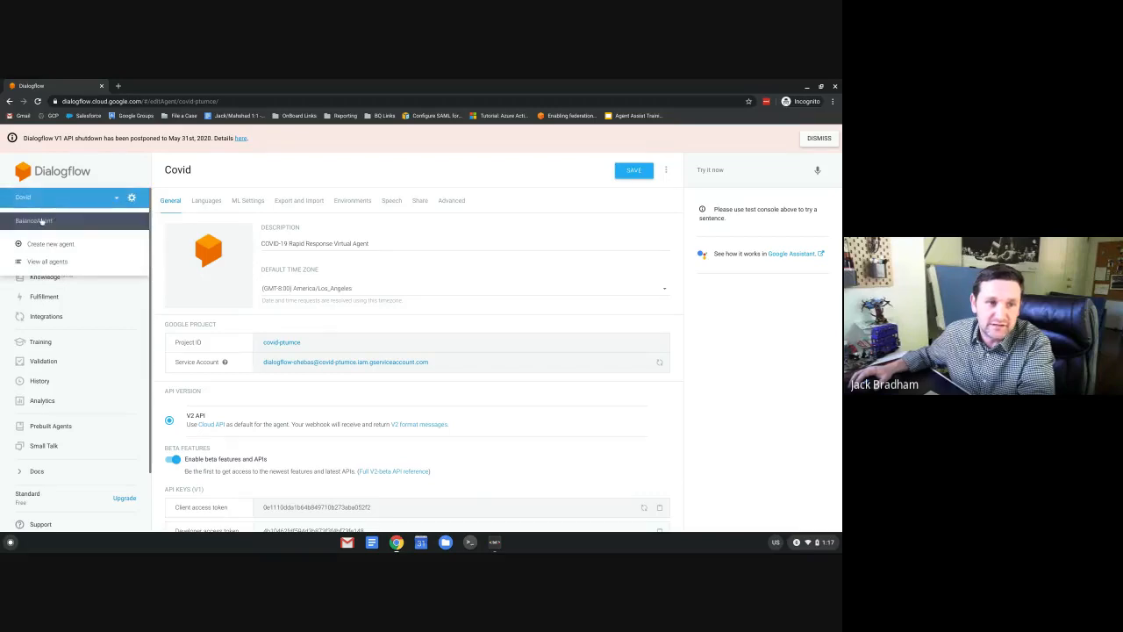
{"action": "left_click", "coordinate": [41, 221]}
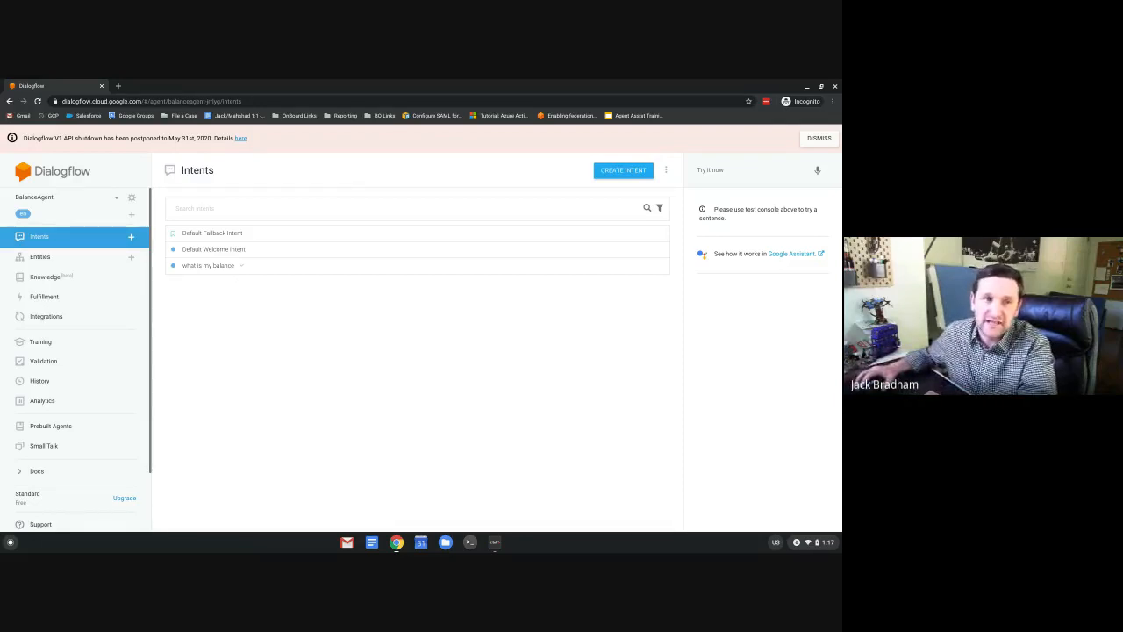
Start a new agent from the agent list and name it BalancerBot.
{"action": "left_click", "coordinate": [28, 199]}
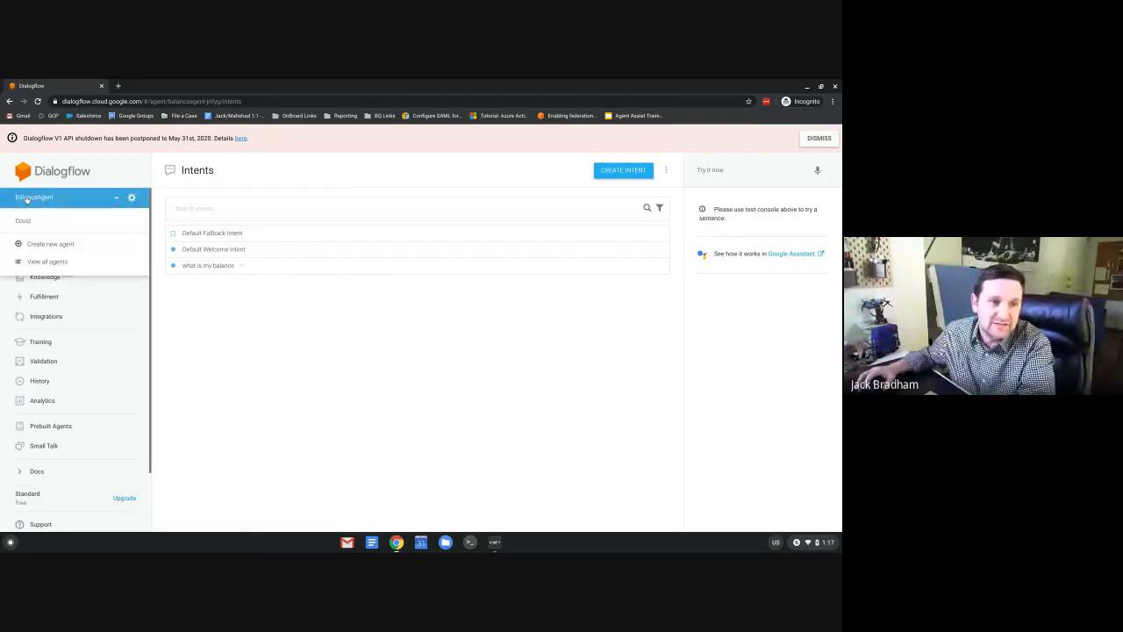
{"action": "left_click", "coordinate": [37, 247]}
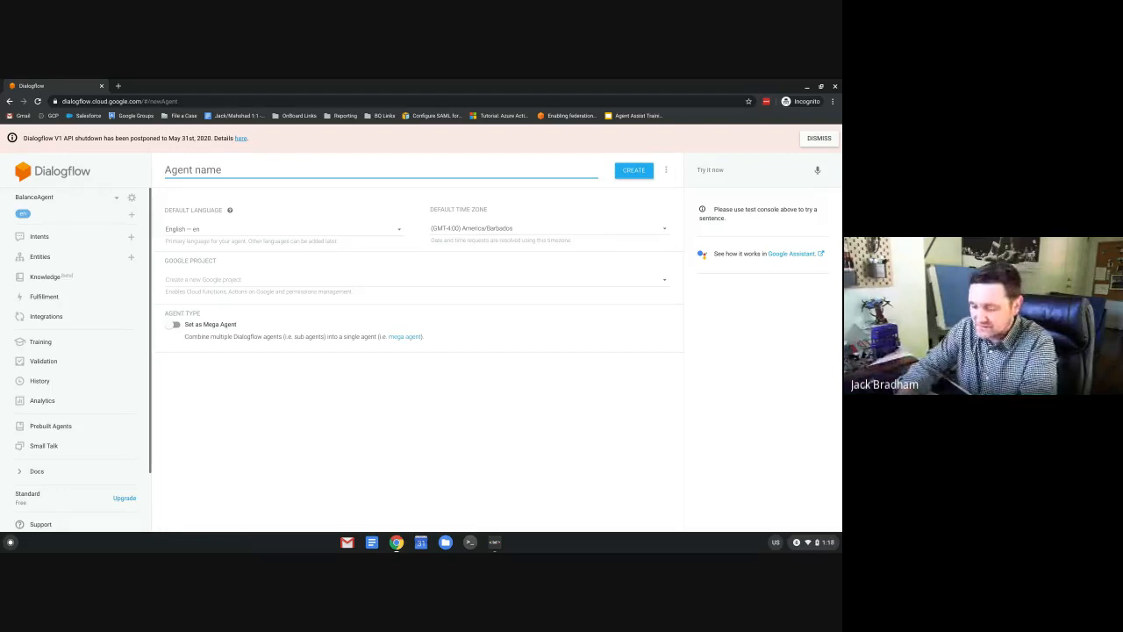
{"action": "type", "text": "Bancer"}
{"action": "key", "text": "BackSpace"}
{"action": "key", "text": "BackSpace"}
{"action": "key", "text": "BackSpace"}
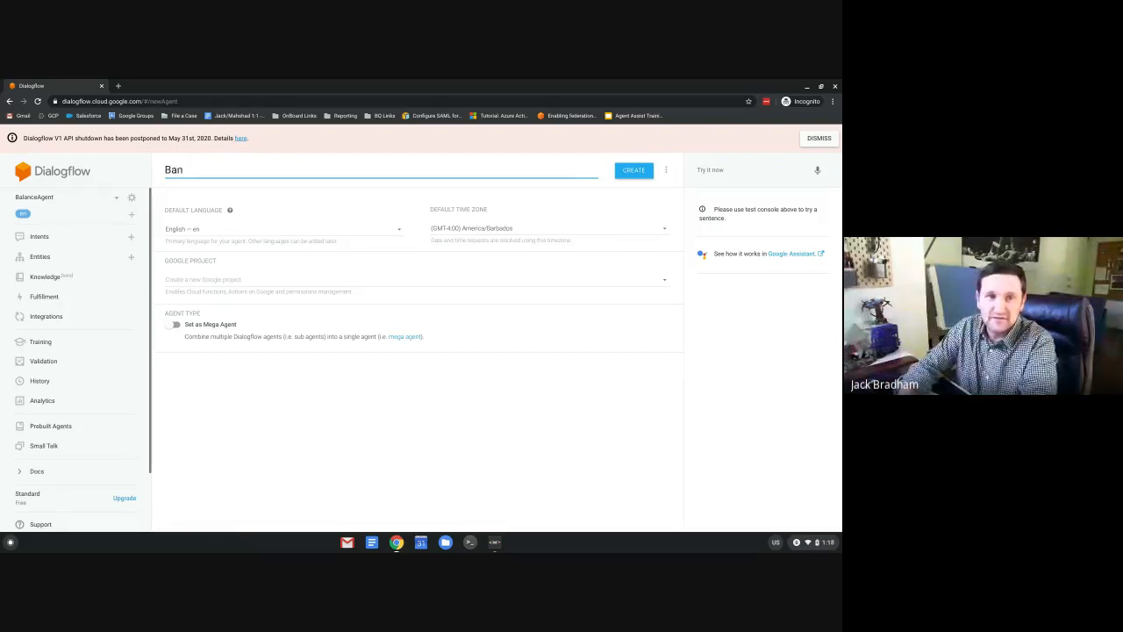
{"action": "key", "text": "BackSpace"}
{"action": "type", "text": "al"}
{"action": "key", "text": "BackSpace"}
{"action": "key", "text": "BackSpace"}
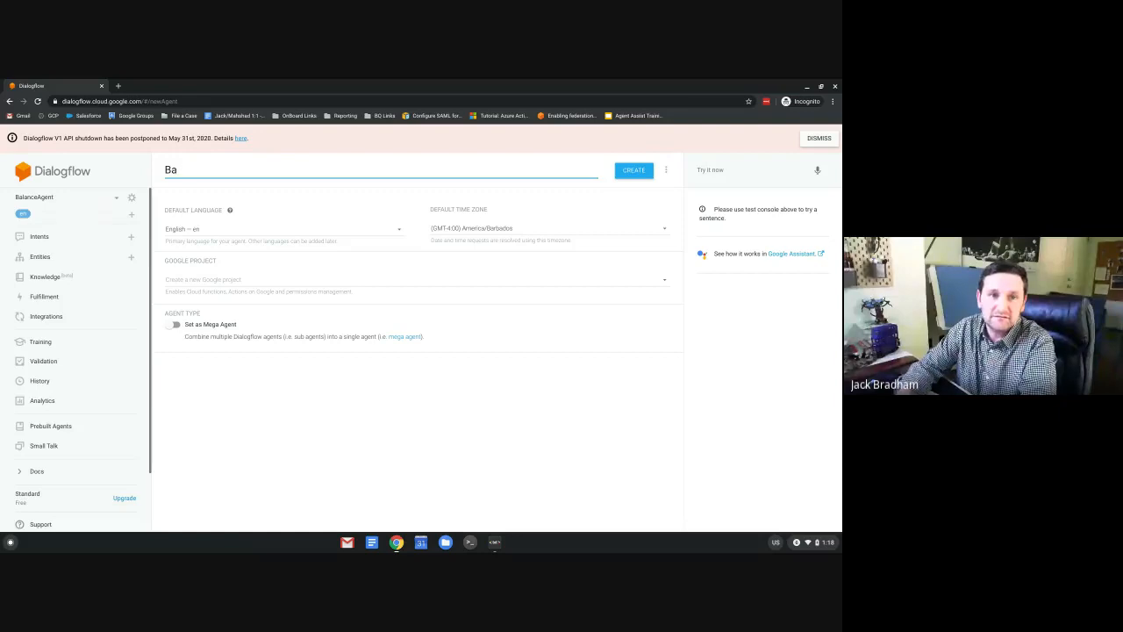
{"action": "type", "text": "lanxe"}
{"action": "key", "text": "BackSpace"}
{"action": "key", "text": "BackSpace"}
{"action": "type", "text": "c"}
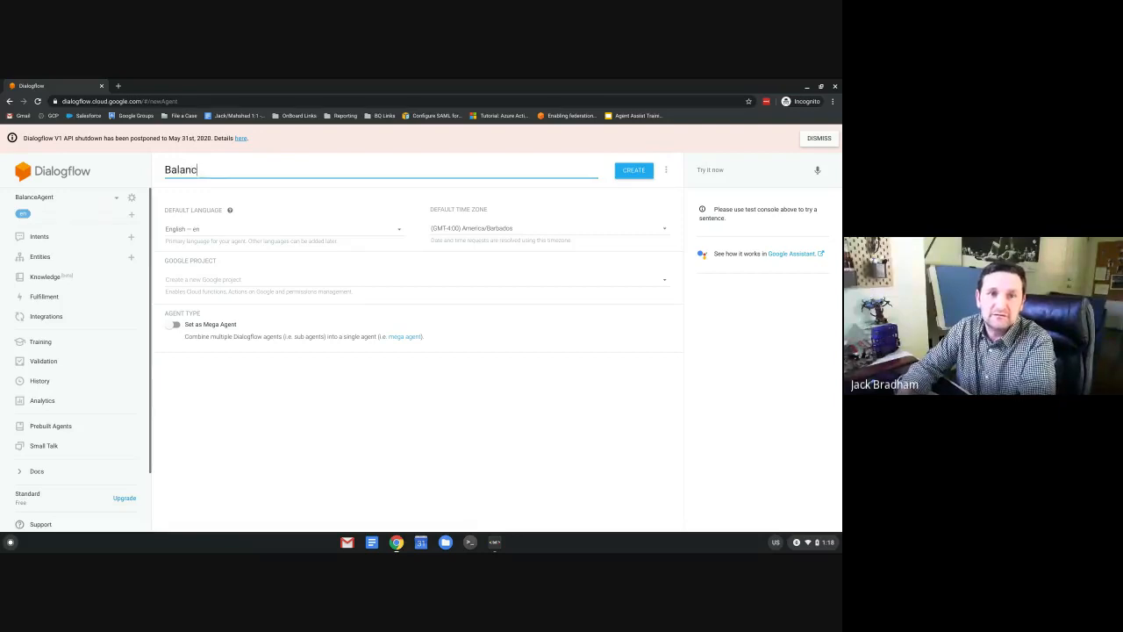
{"action": "type", "text": "erBot"}
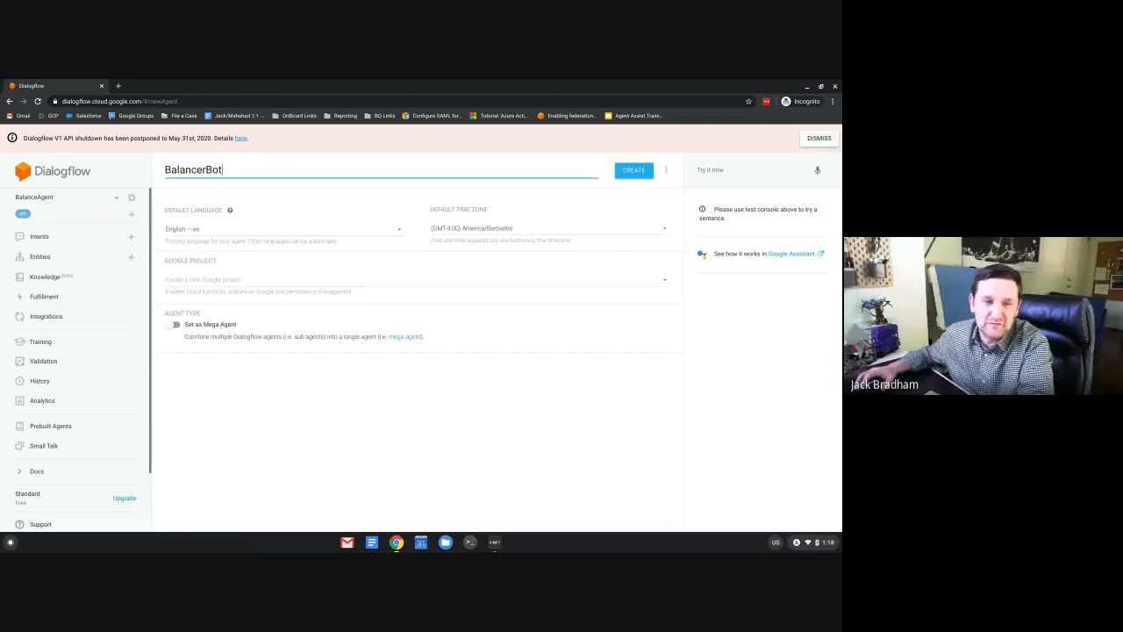
Set time zone America/New_York, keep English as language, and create the agent.
{"action": "left_click", "coordinate": [474, 229]}
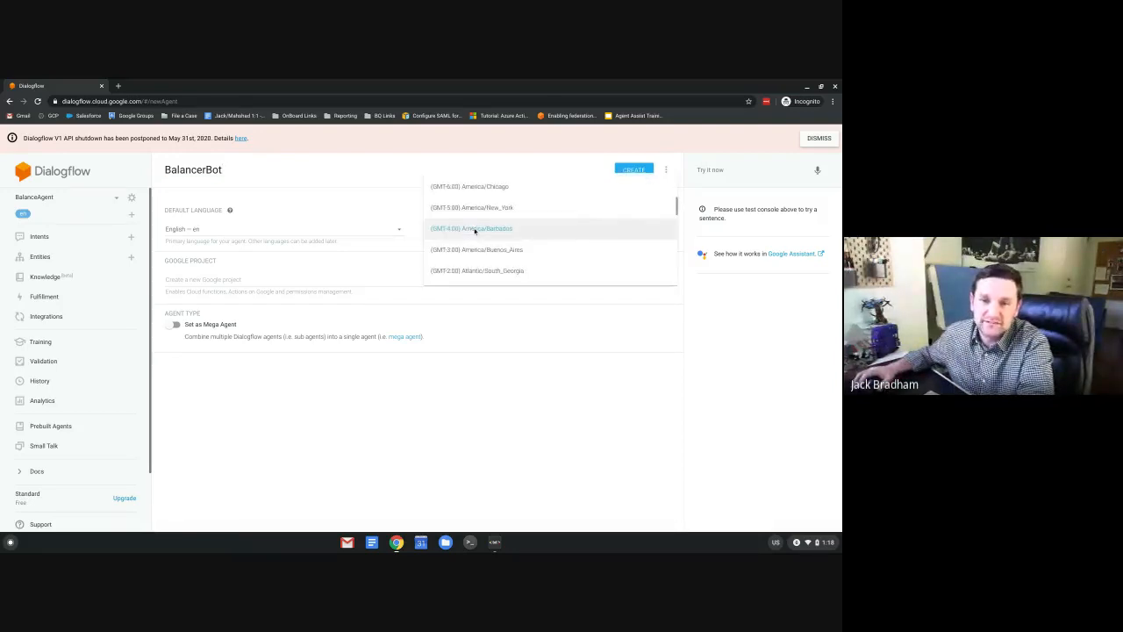
{"action": "left_click", "coordinate": [474, 207]}
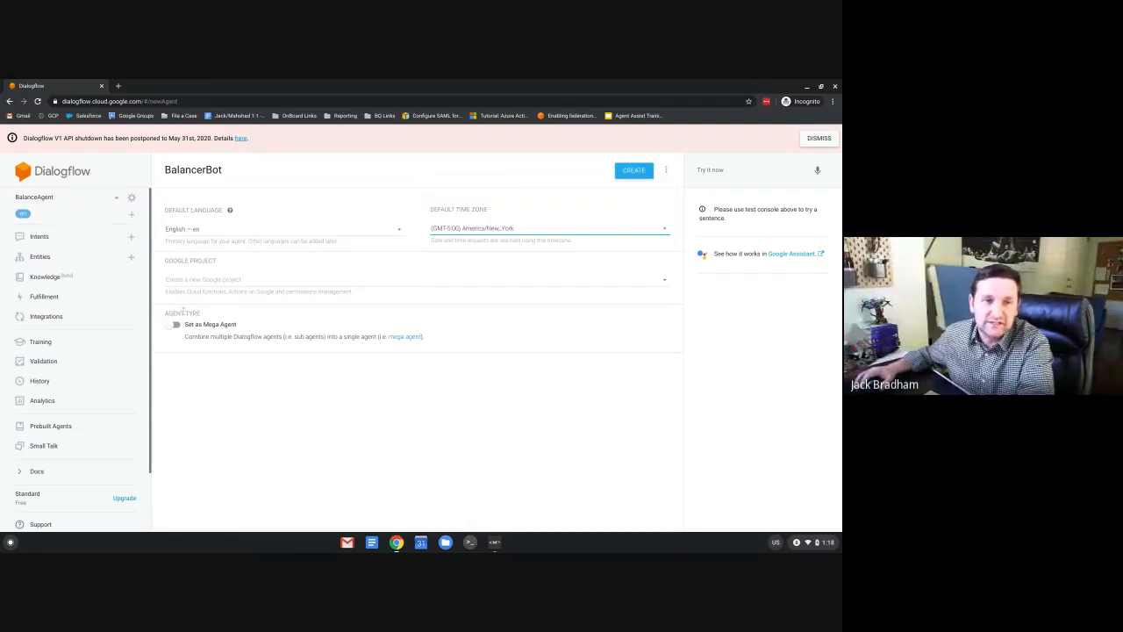
{"action": "left_click", "coordinate": [192, 230]}
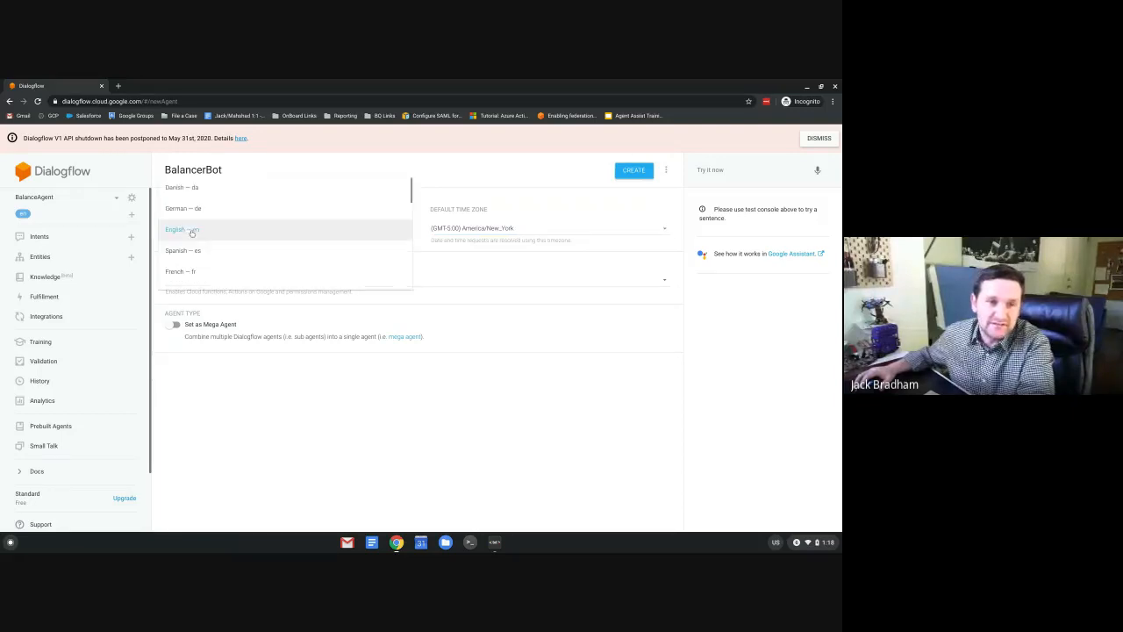
{"action": "left_click", "coordinate": [195, 229]}
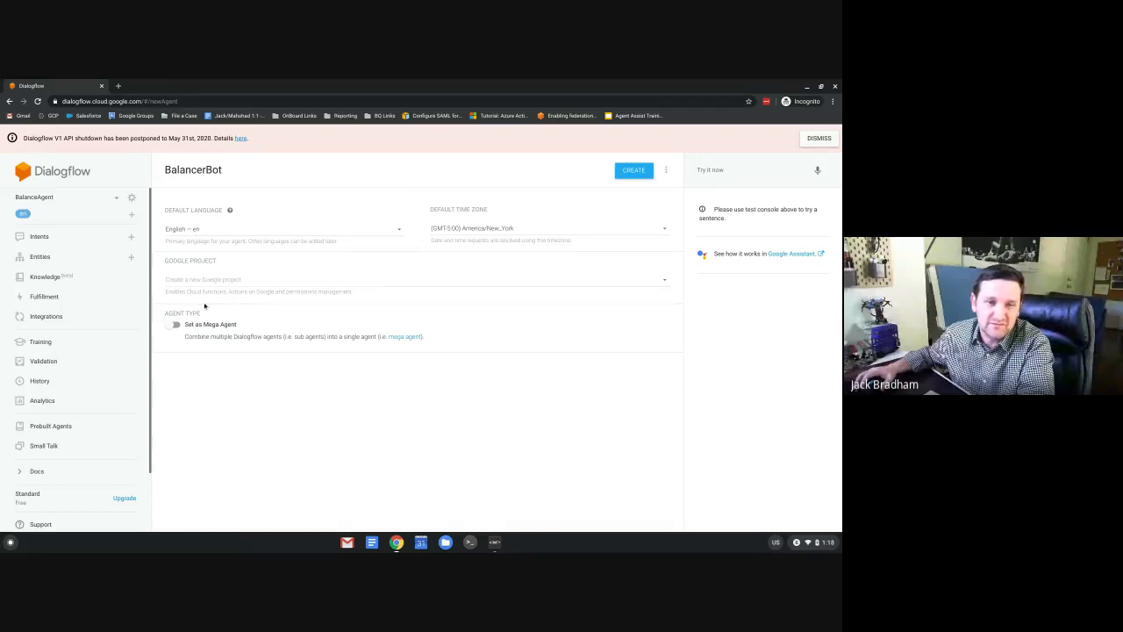
{"action": "left_click", "coordinate": [637, 174]}
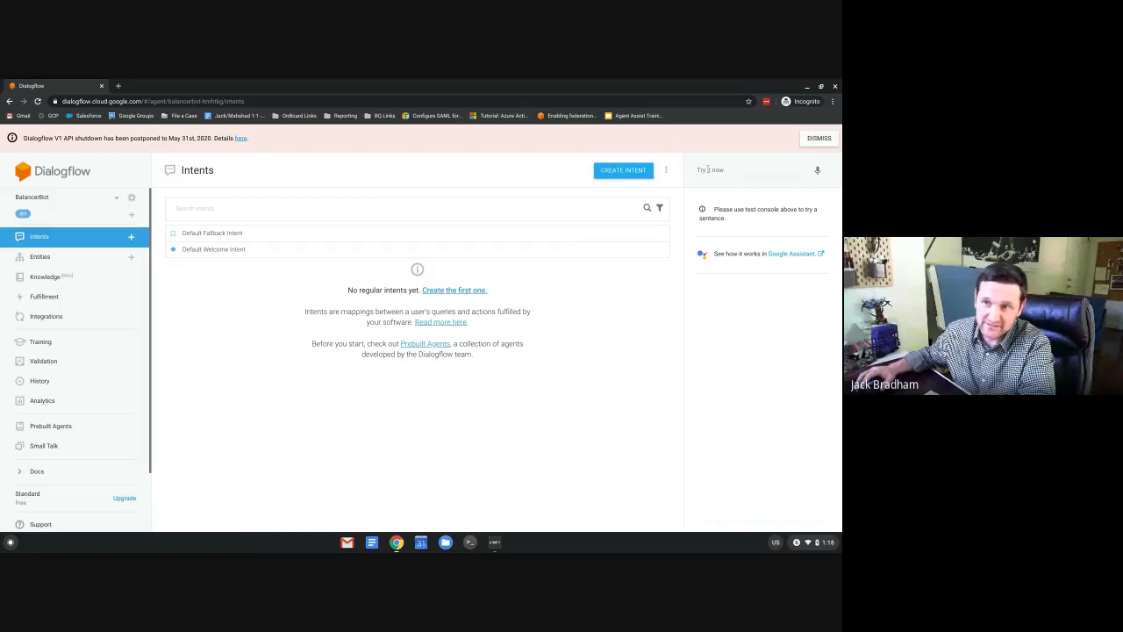
Test the agent with 'Hi' and 'Hello' and review the replies.
{"action": "left_click", "coordinate": [709, 170]}
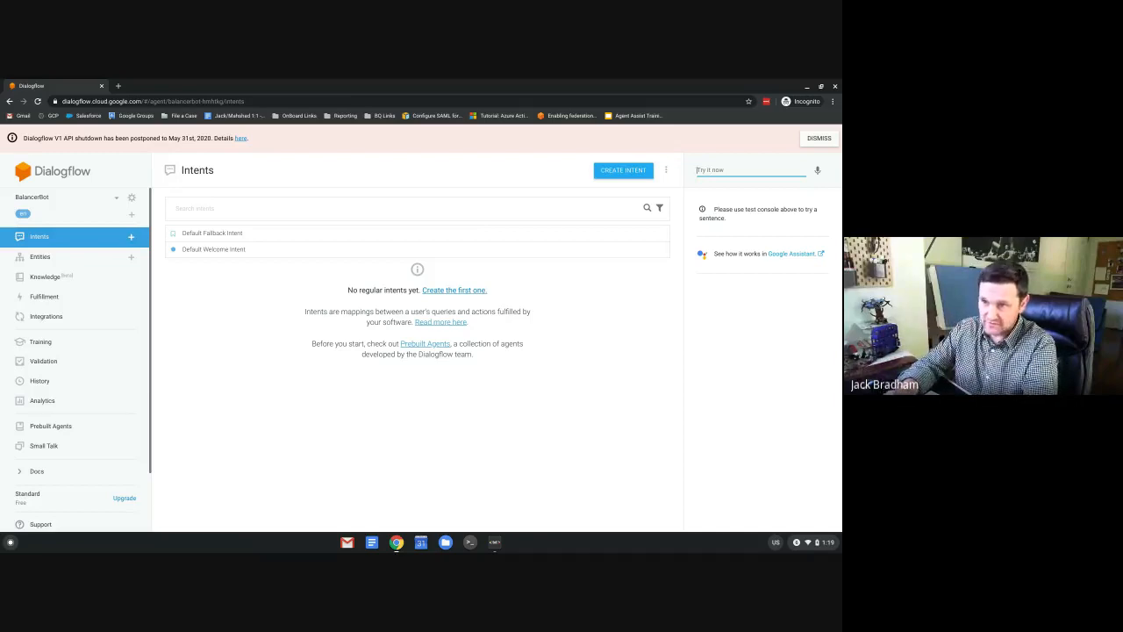
{"action": "type", "text": "Hi"}
{"action": "key", "text": "Return"}
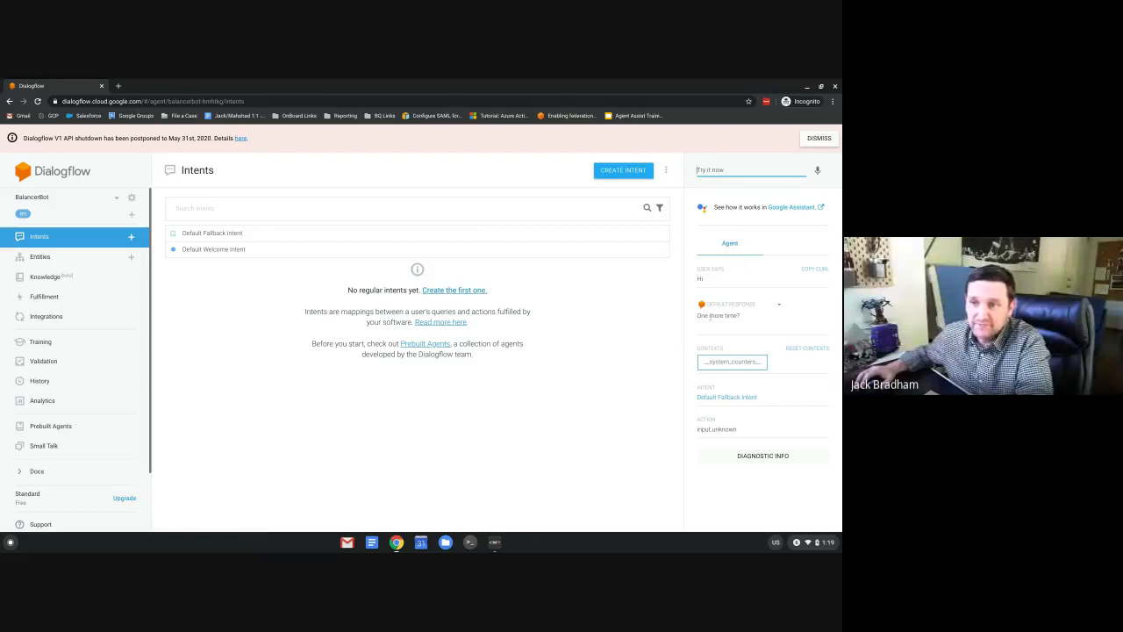
{"action": "left_click_drag", "start_coordinate": [699, 316], "coordinate": [746, 316]}
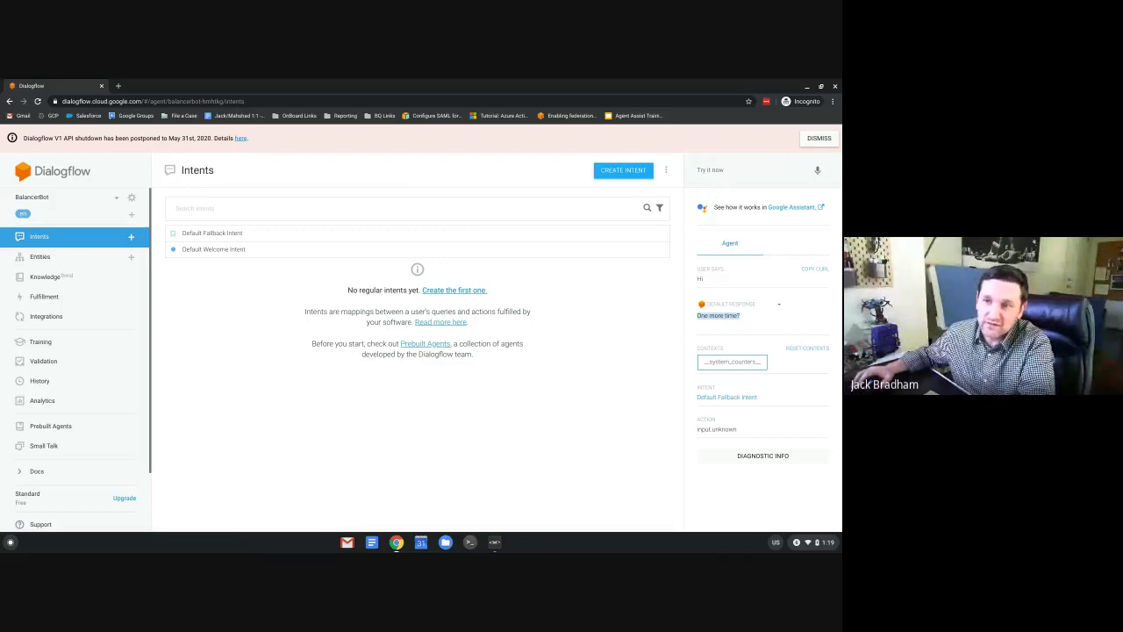
{"action": "left_click", "coordinate": [720, 171]}
{"action": "type", "text": "Hell"}
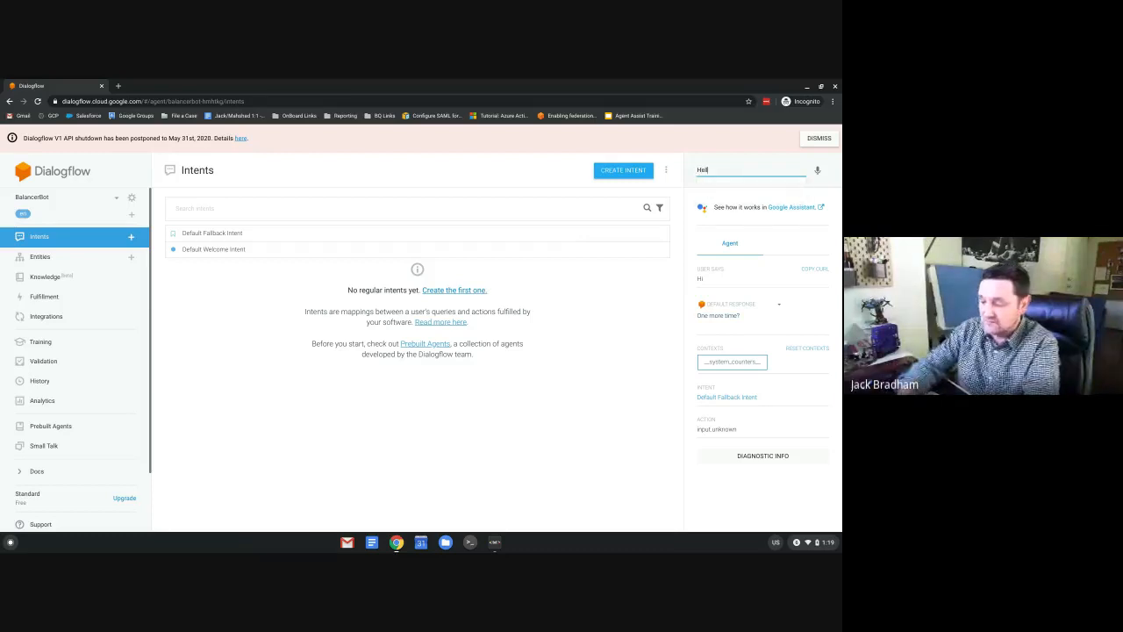
{"action": "type", "text": "o"}
{"action": "key", "text": "Return"}
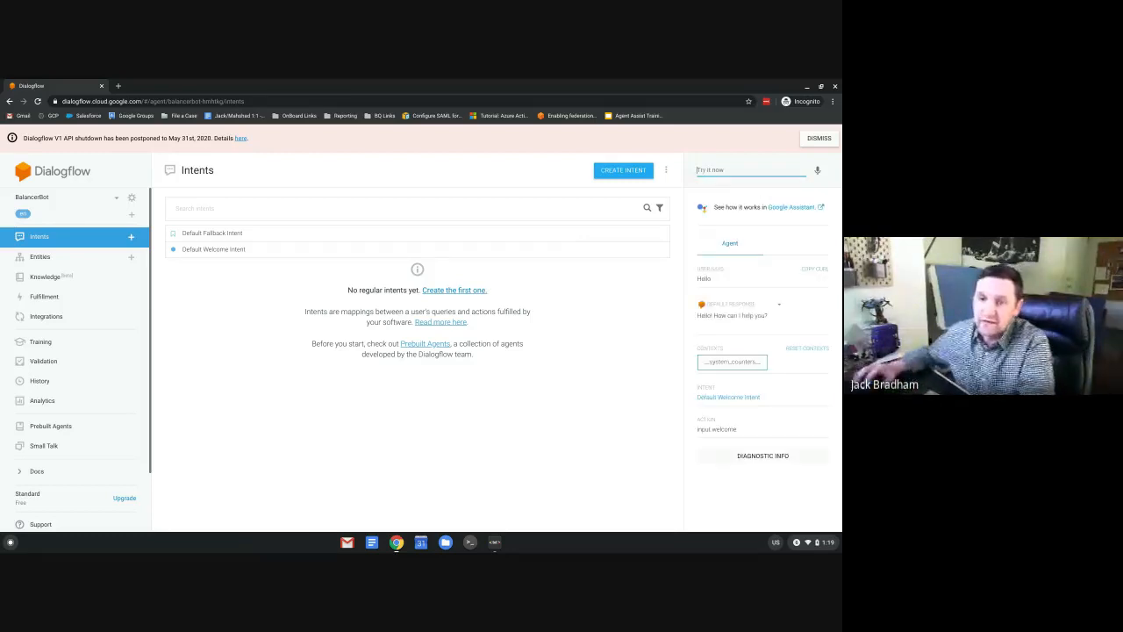
{"action": "double_click", "coordinate": [707, 317]}
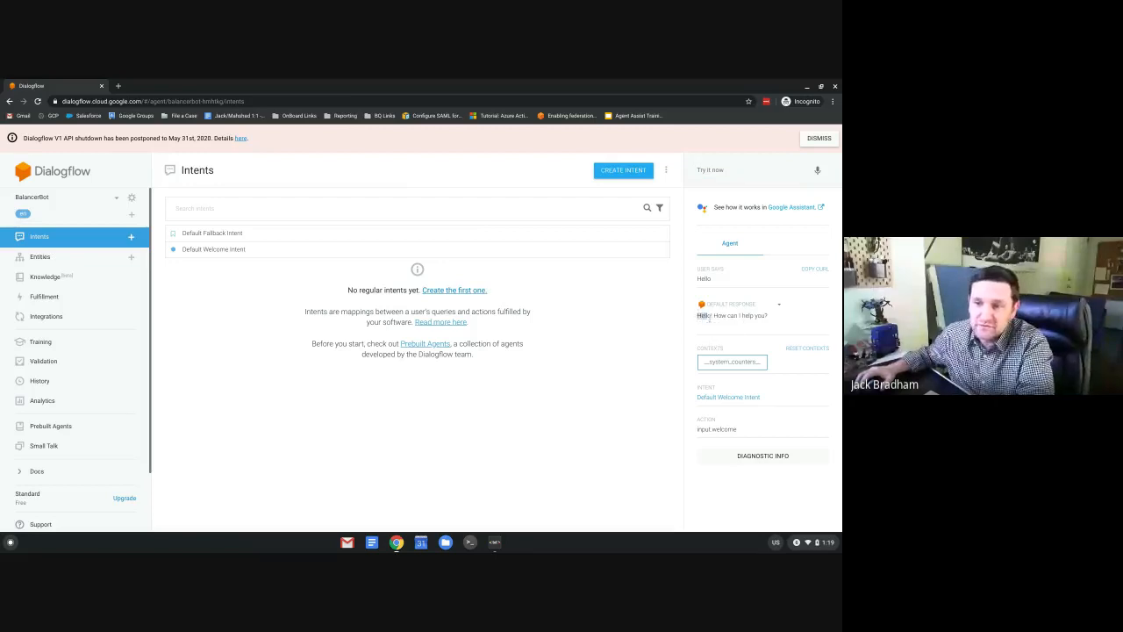
{"action": "triple_click", "coordinate": [708, 318]}
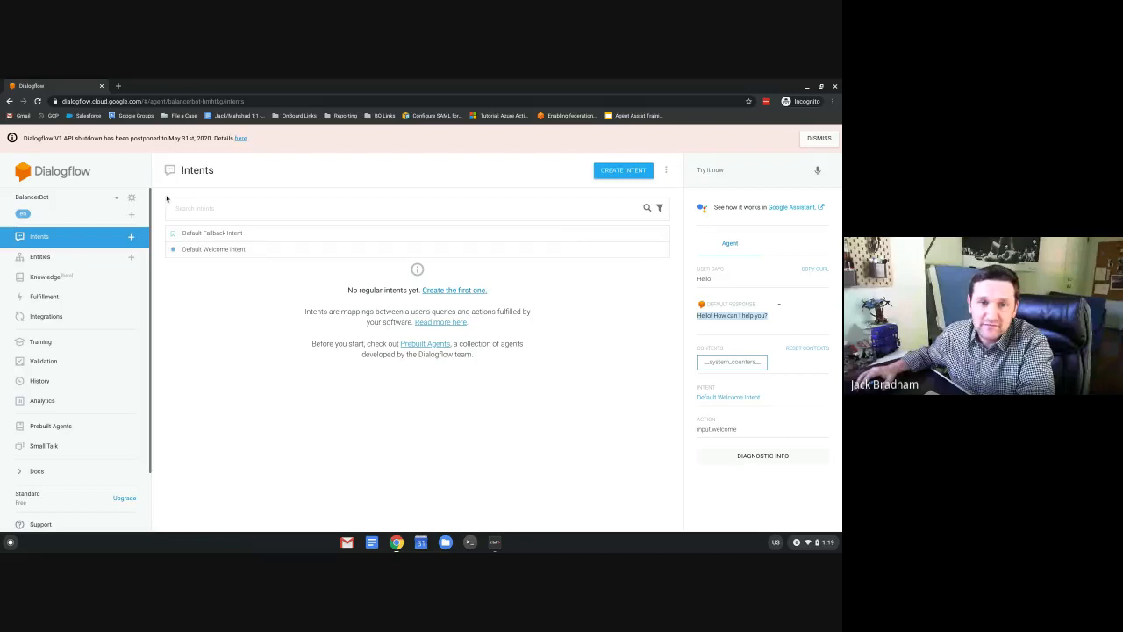
Retest 'Hi' to get 'Greetings! How can I assist?', then dismiss the V1 API notice.
{"action": "left_click", "coordinate": [42, 237]}
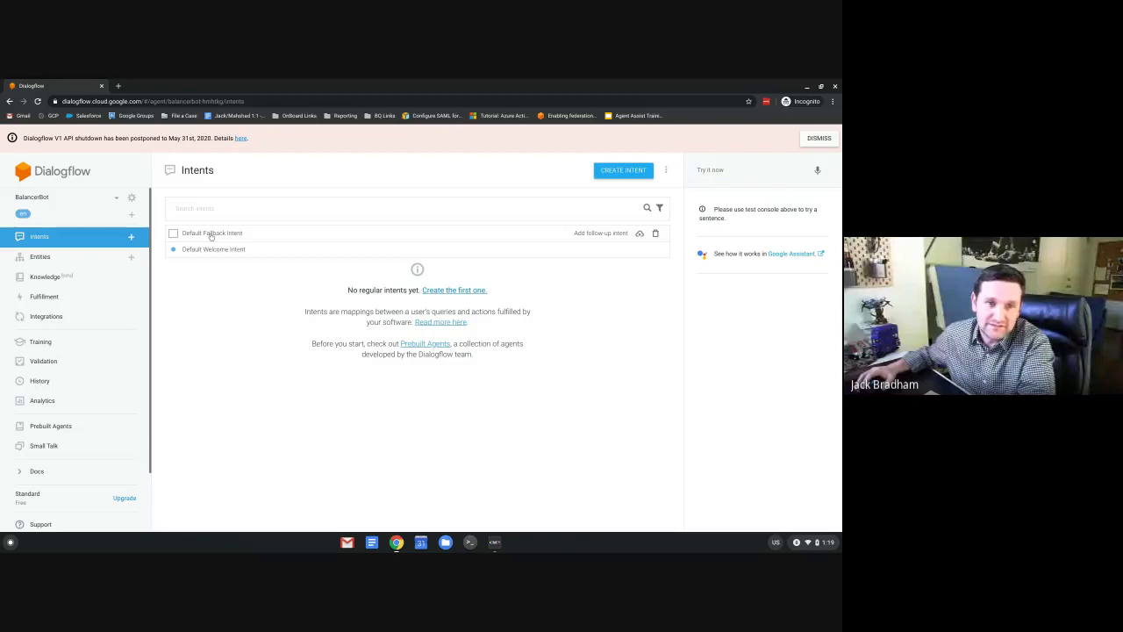
{"action": "left_click_drag", "start_coordinate": [210, 236], "coordinate": [293, 244]}
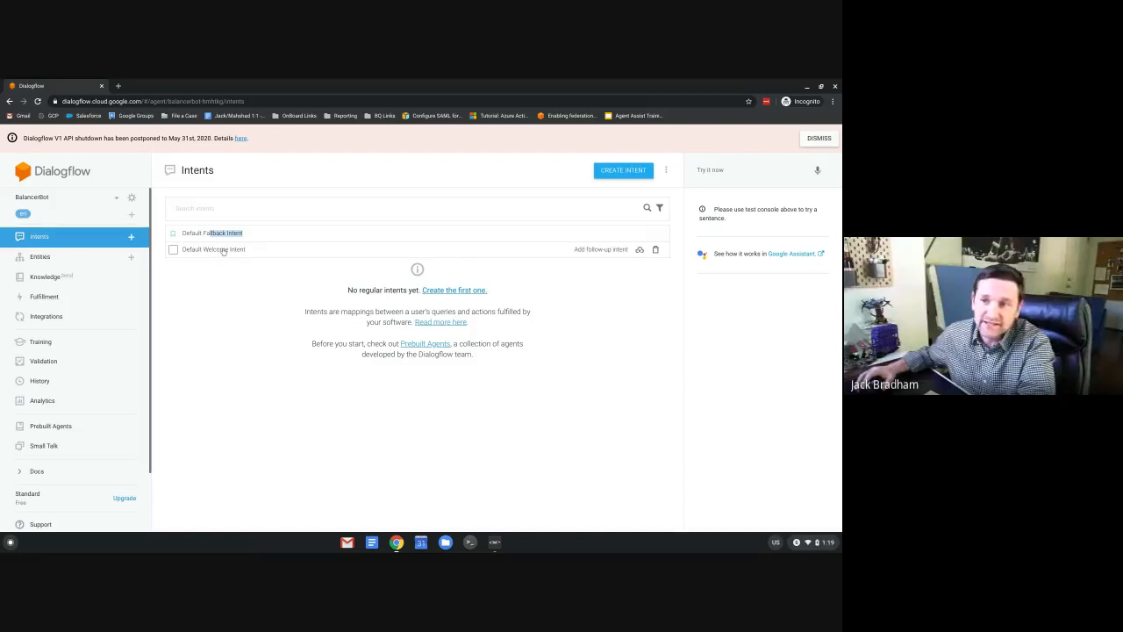
{"action": "left_click", "coordinate": [735, 178]}
{"action": "type", "text": "Hhi"}
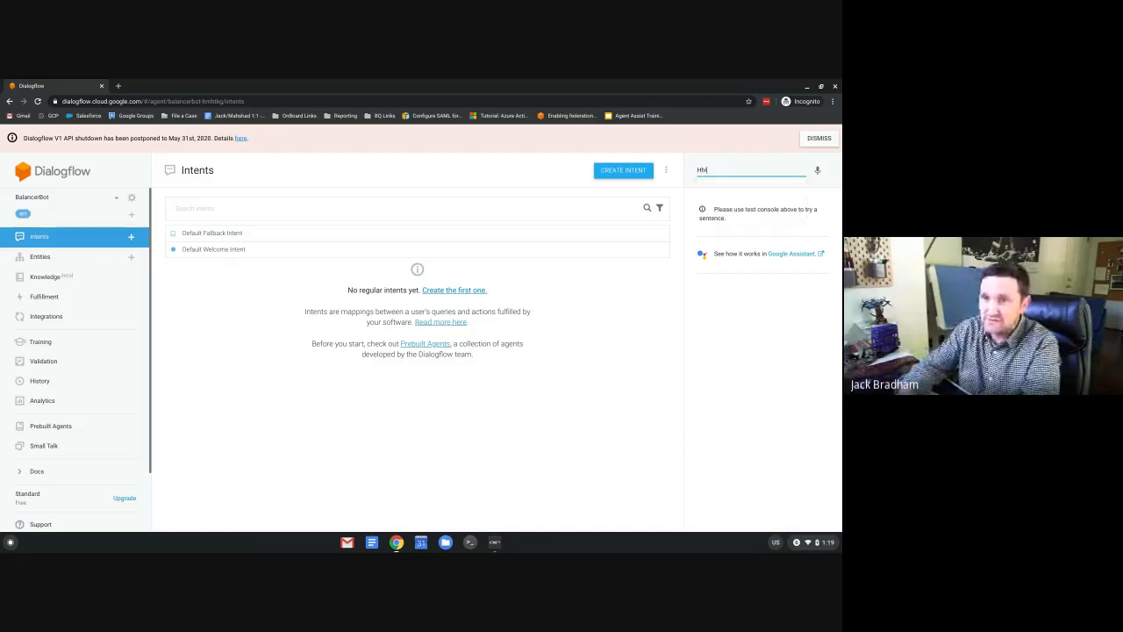
{"action": "key", "text": "BackSpace"}
{"action": "key", "text": "BackSpace"}
{"action": "type", "text": "i"}
{"action": "key", "text": "Return"}
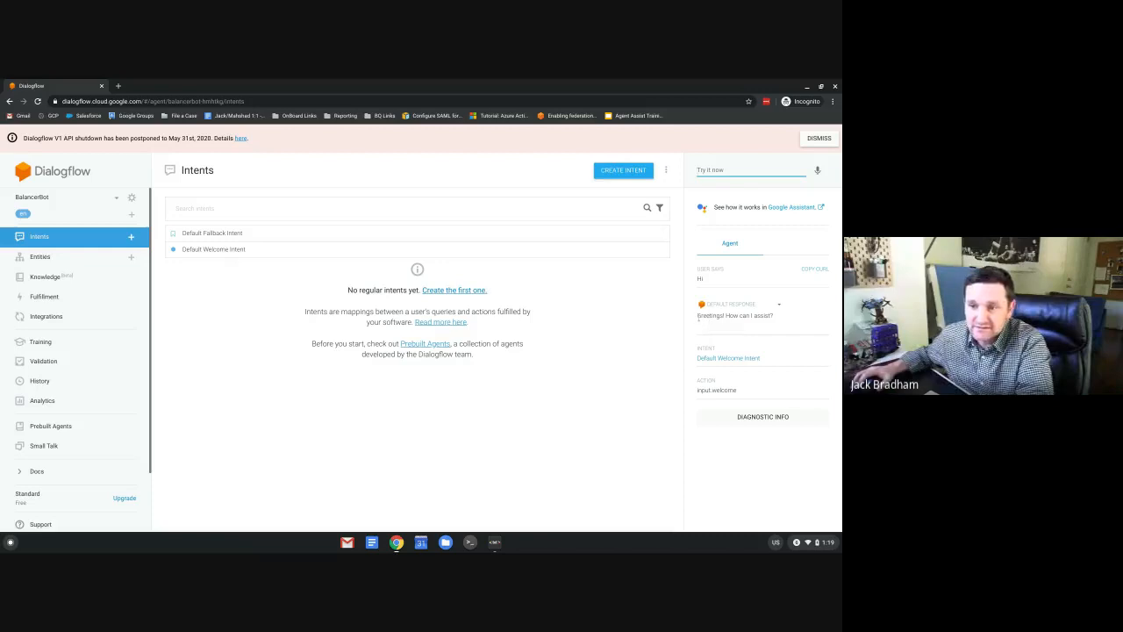
{"action": "left_click_drag", "start_coordinate": [697, 316], "coordinate": [781, 316]}
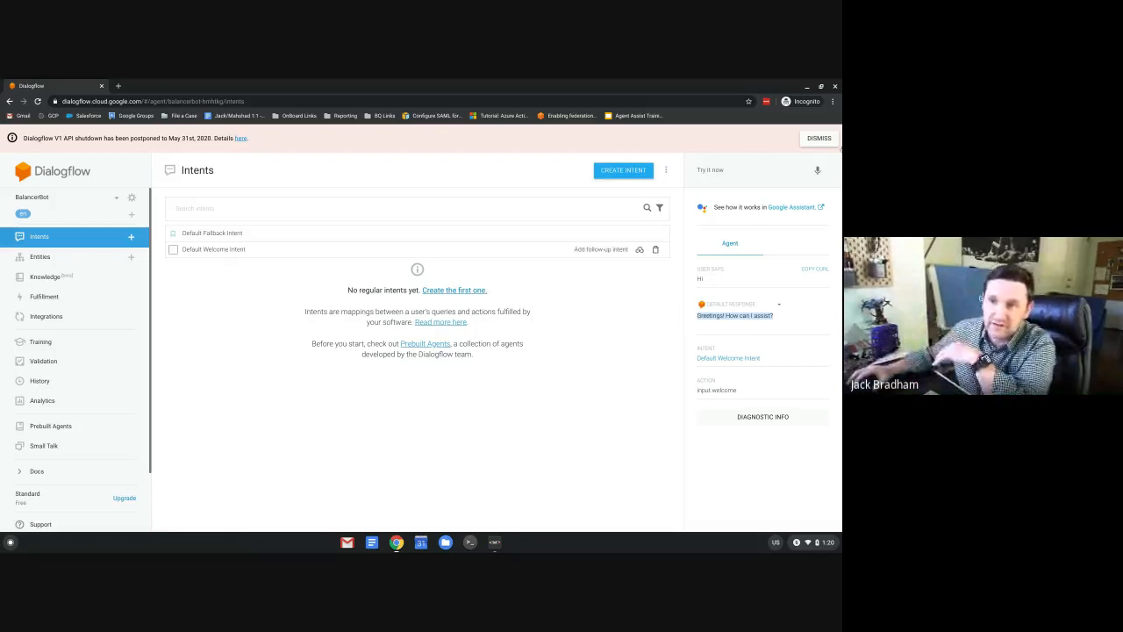
{"action": "left_click", "coordinate": [826, 139]}
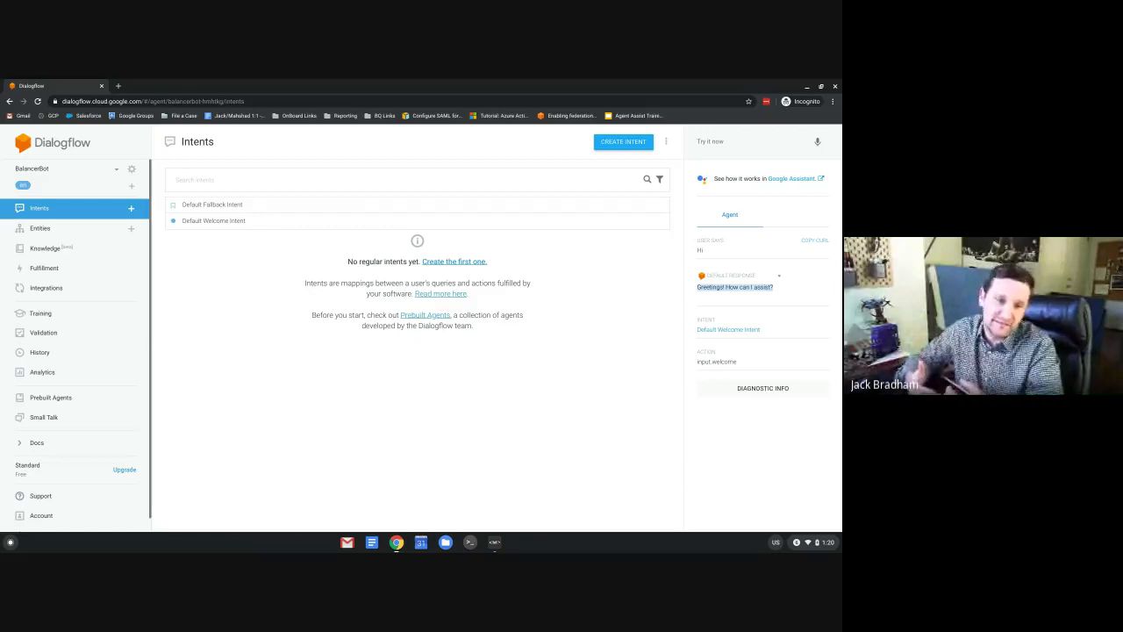
Start a new intent with phrases 'I need my balance', 'What is my account bill?', 'Get my Balance'.
{"action": "left_click", "coordinate": [617, 145]}
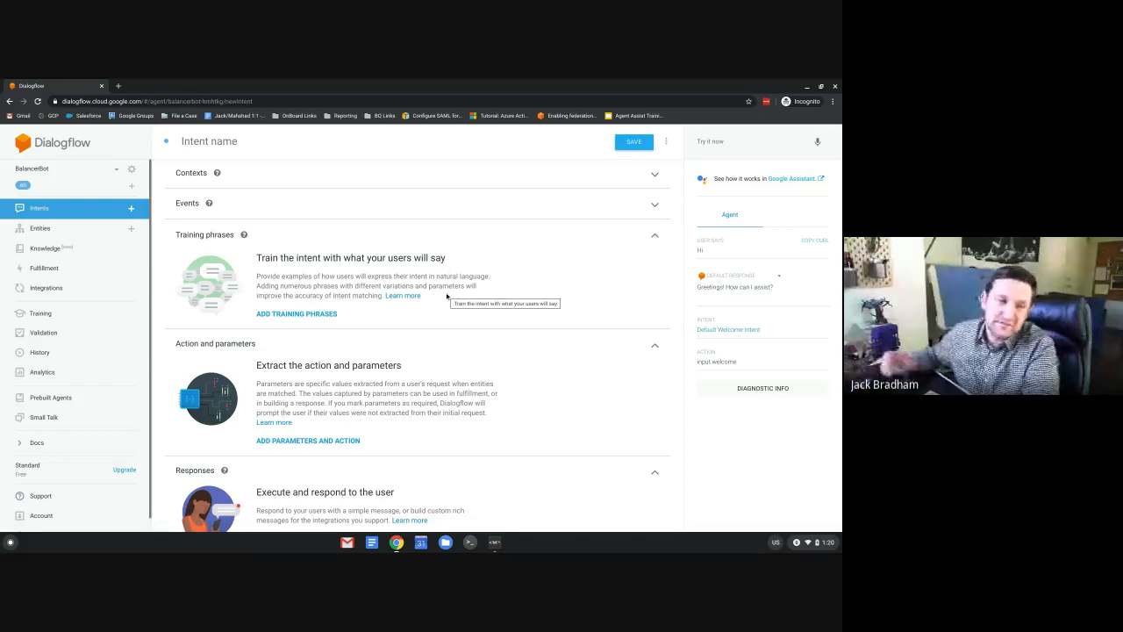
{"action": "left_click", "coordinate": [303, 314]}
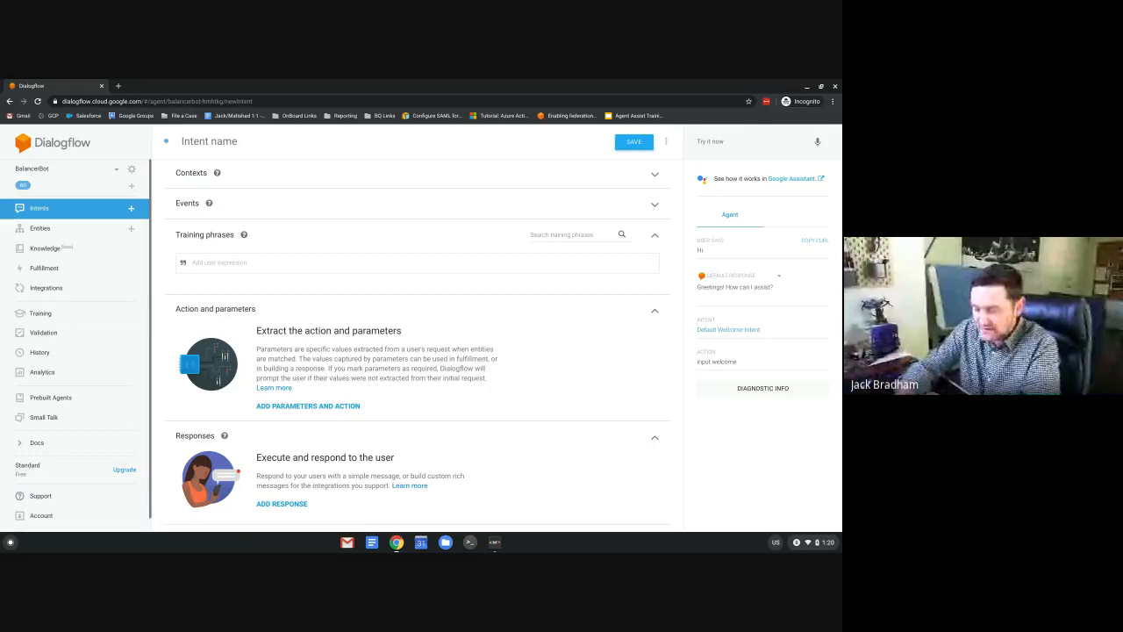
{"action": "type", "text": "I need"}
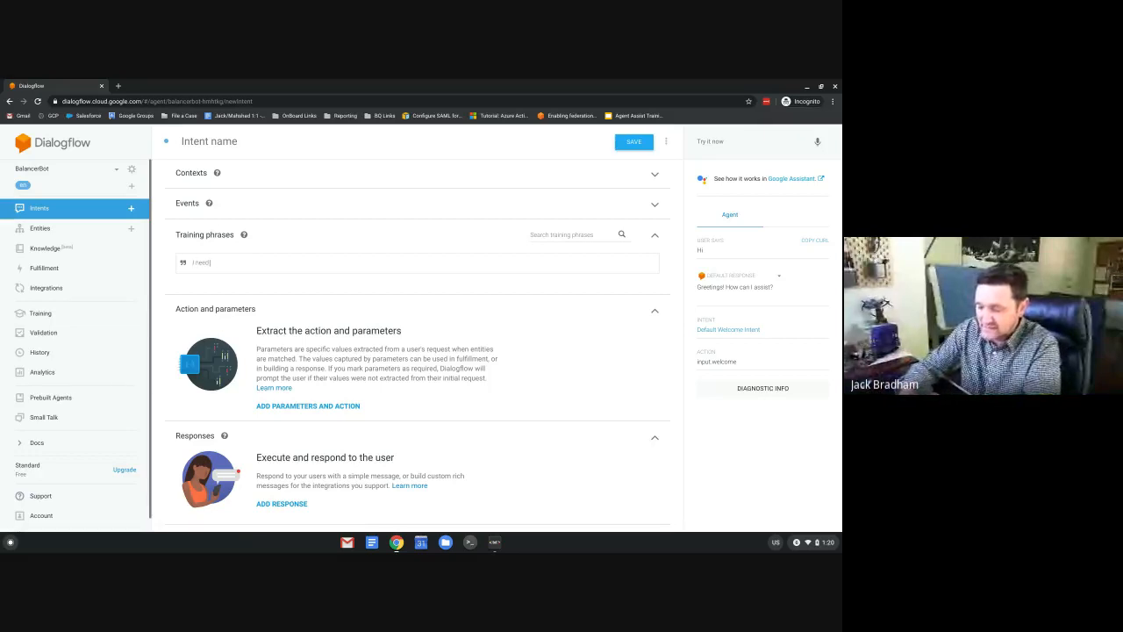
{"action": "type", "text": " my balance"}
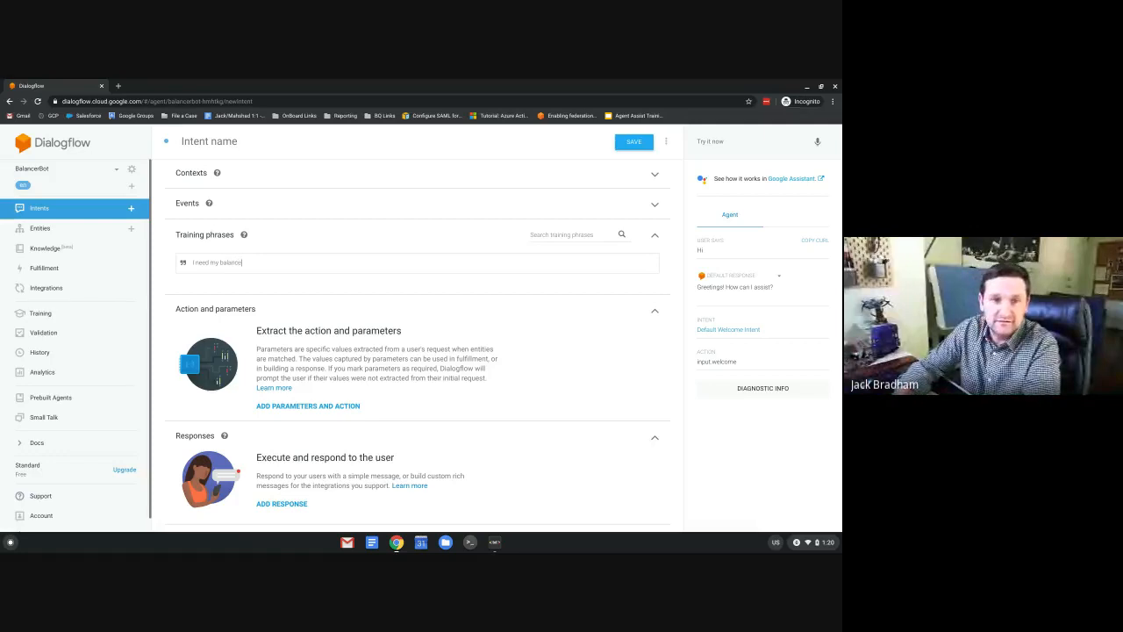
{"action": "key", "text": "Return"}
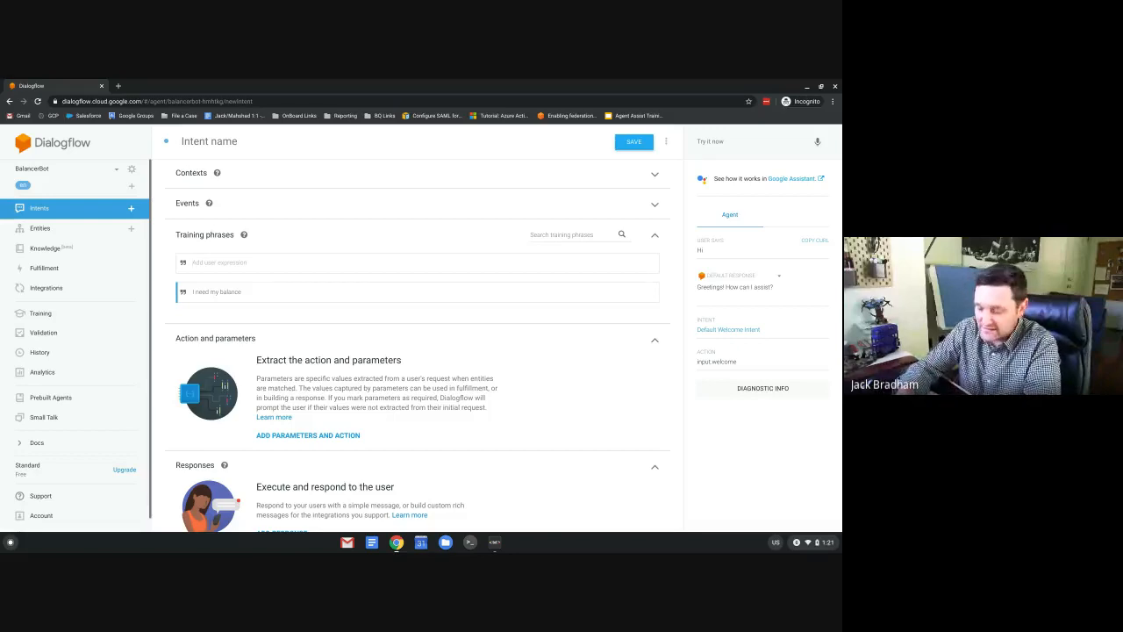
{"action": "type", "text": "What is my ac"}
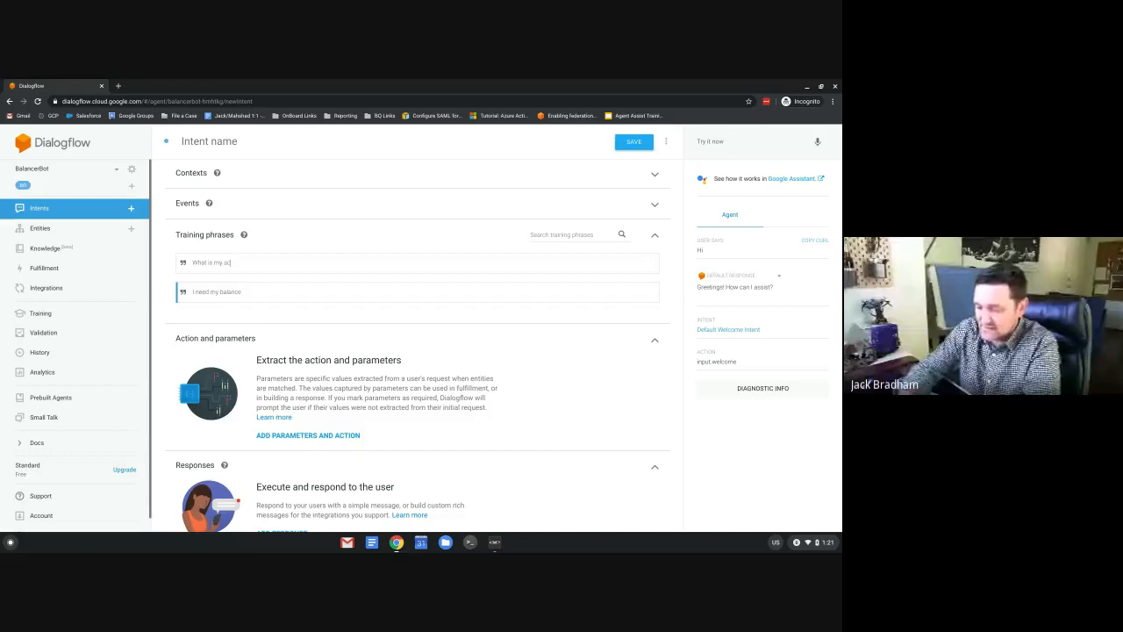
{"action": "type", "text": "coun"}
{"action": "type", "text": "t bal"}
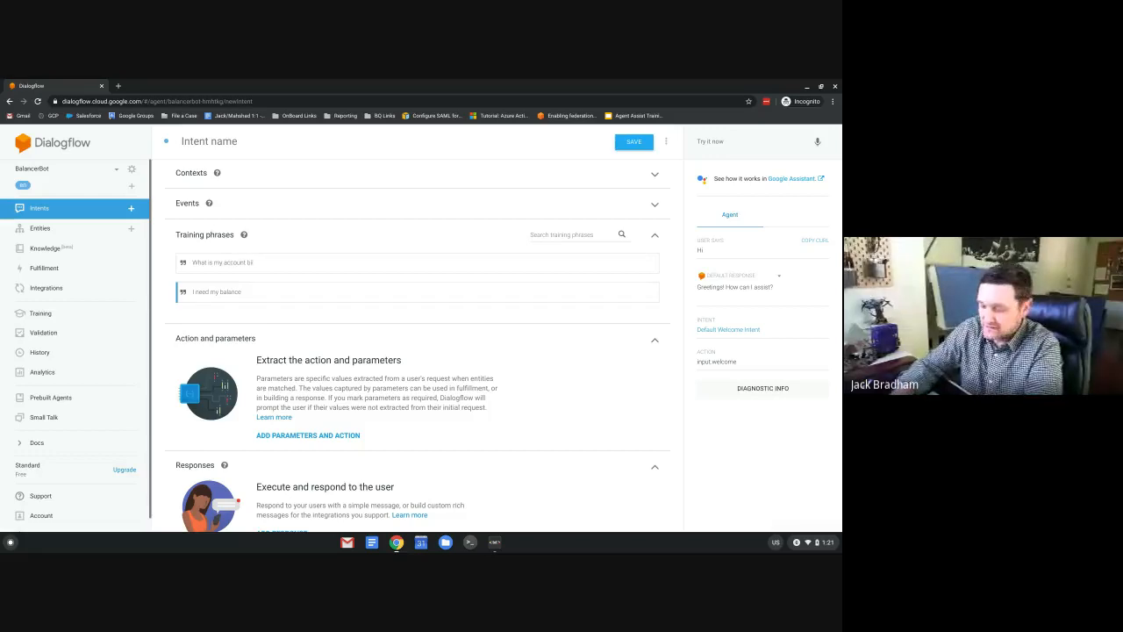
{"action": "type", "text": "l"}
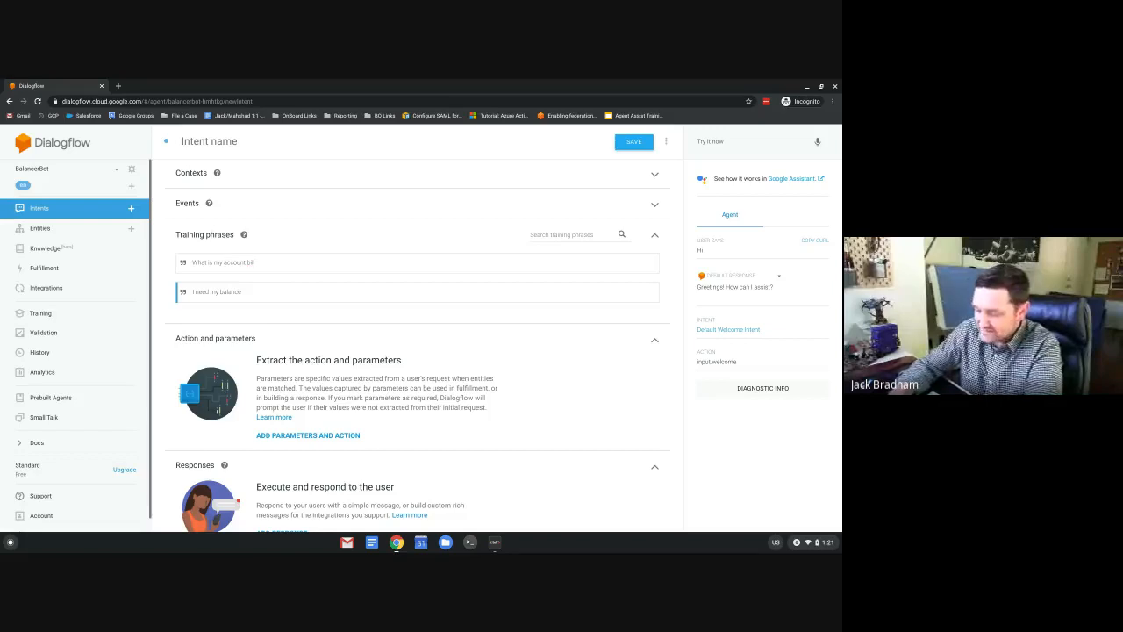
{"action": "type", "text": "?"}
{"action": "key", "text": "Return"}
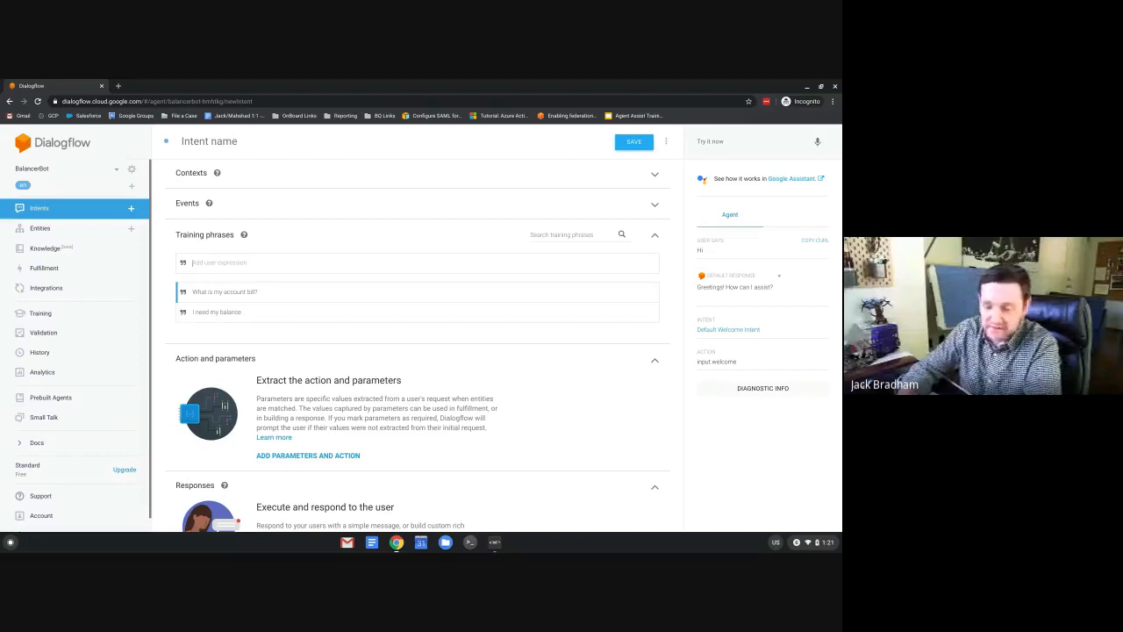
{"action": "type", "text": "Get my"}
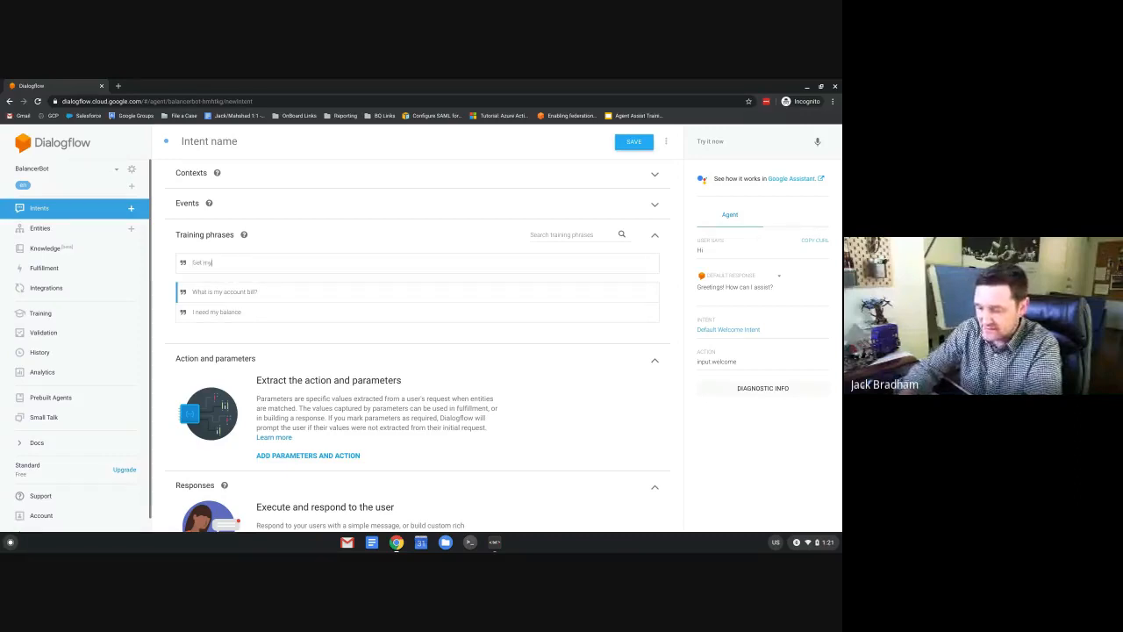
{"action": "type", "text": " Balance"}
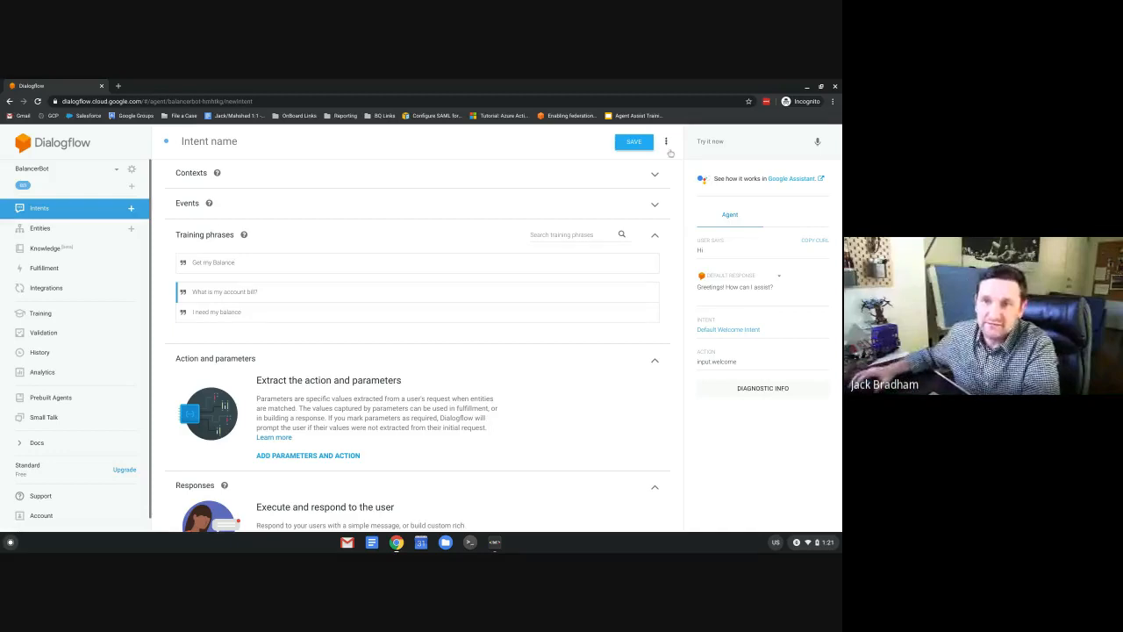
{"action": "key", "text": "Return"}
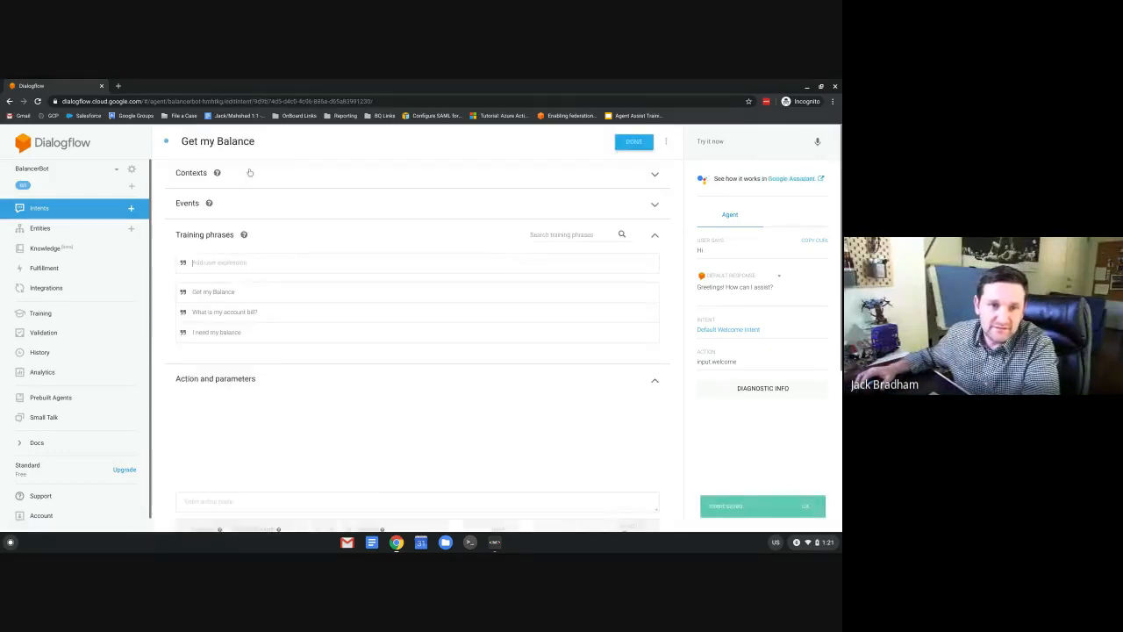
Add text responses 'Ok. I need your Mobile Number.' and 'Can you verify you phone number'.
{"action": "scroll", "coordinate": [259, 252], "scroll_direction": "down", "scroll_amount": 1}
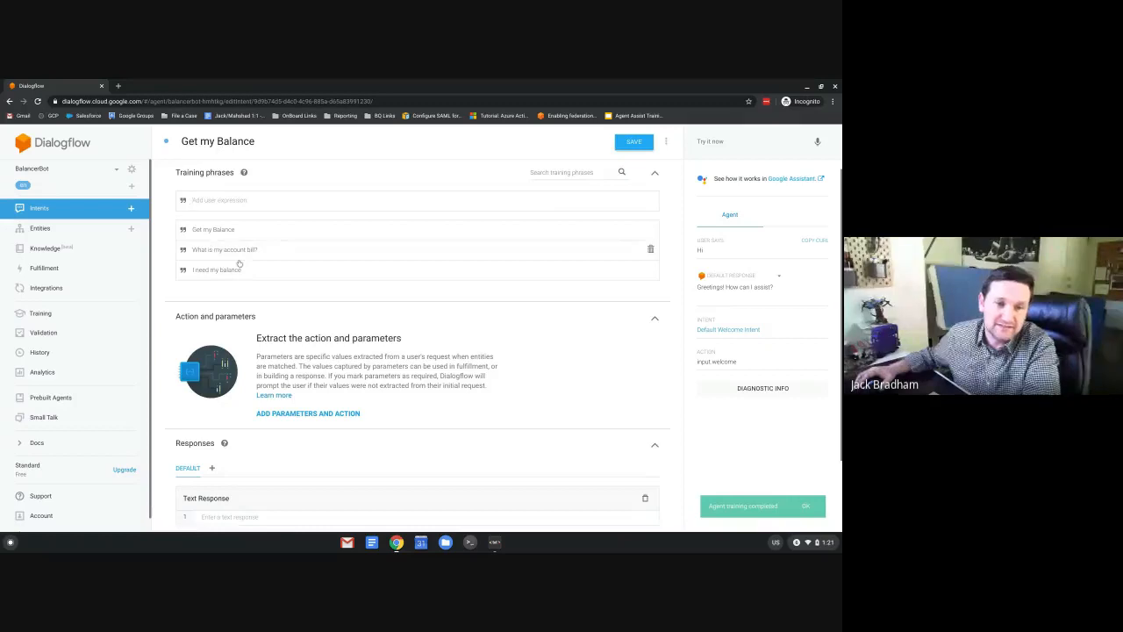
{"action": "scroll", "coordinate": [240, 260], "scroll_direction": "down", "scroll_amount": 1}
{"action": "scroll", "coordinate": [240, 260], "scroll_direction": "up", "scroll_amount": 1}
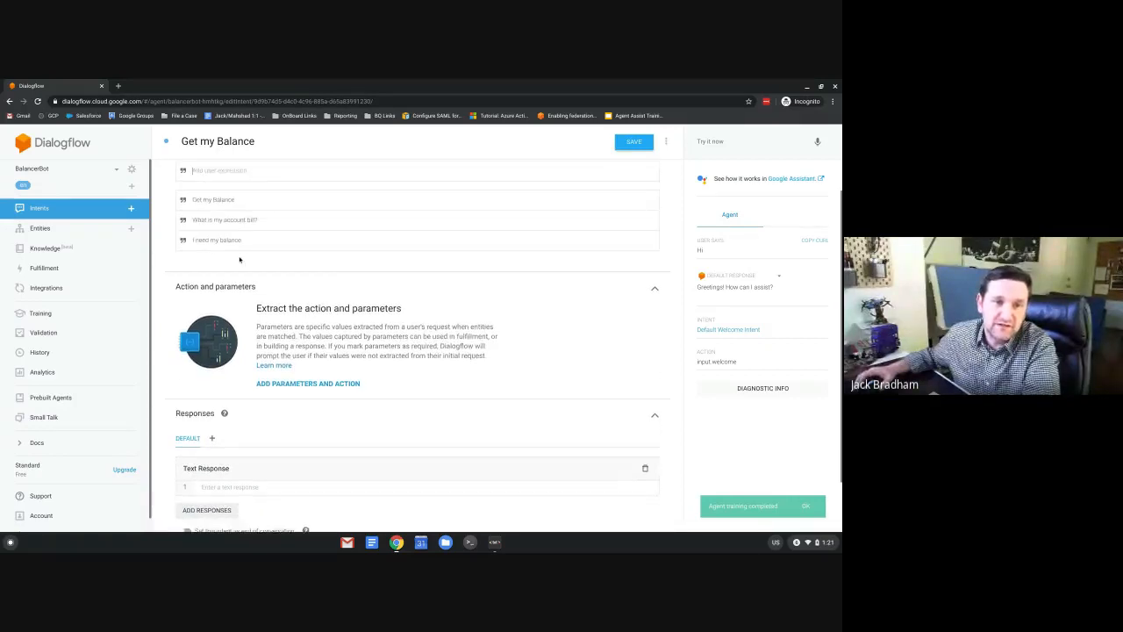
{"action": "scroll", "coordinate": [240, 260], "scroll_direction": "down", "scroll_amount": 1}
{"action": "left_click", "coordinate": [480, 418]}
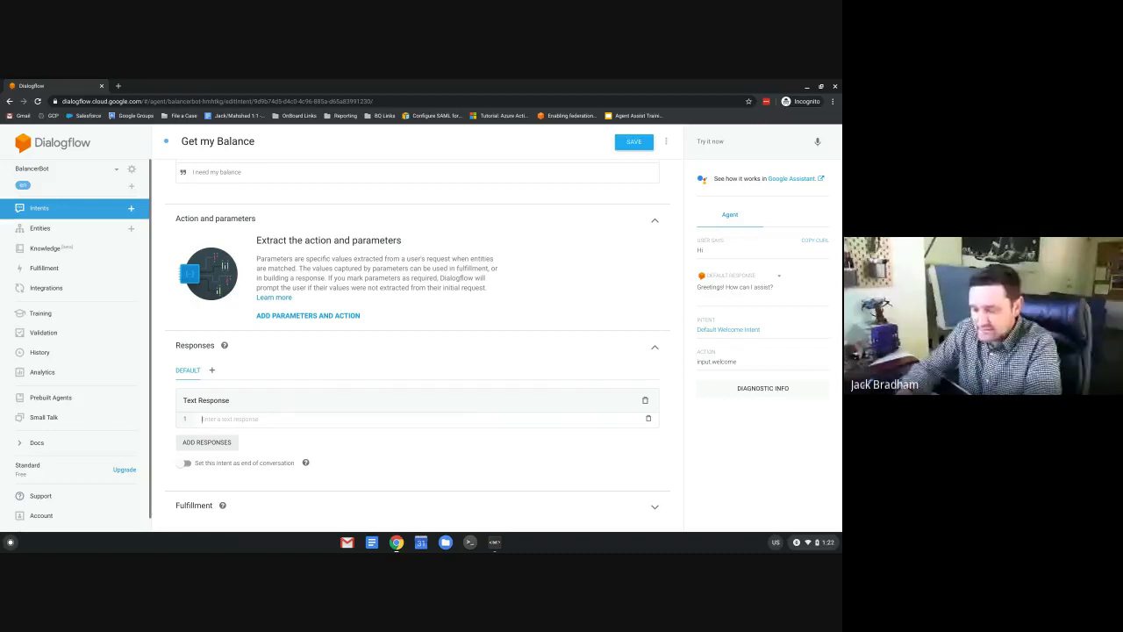
{"action": "type", "text": "Ok."}
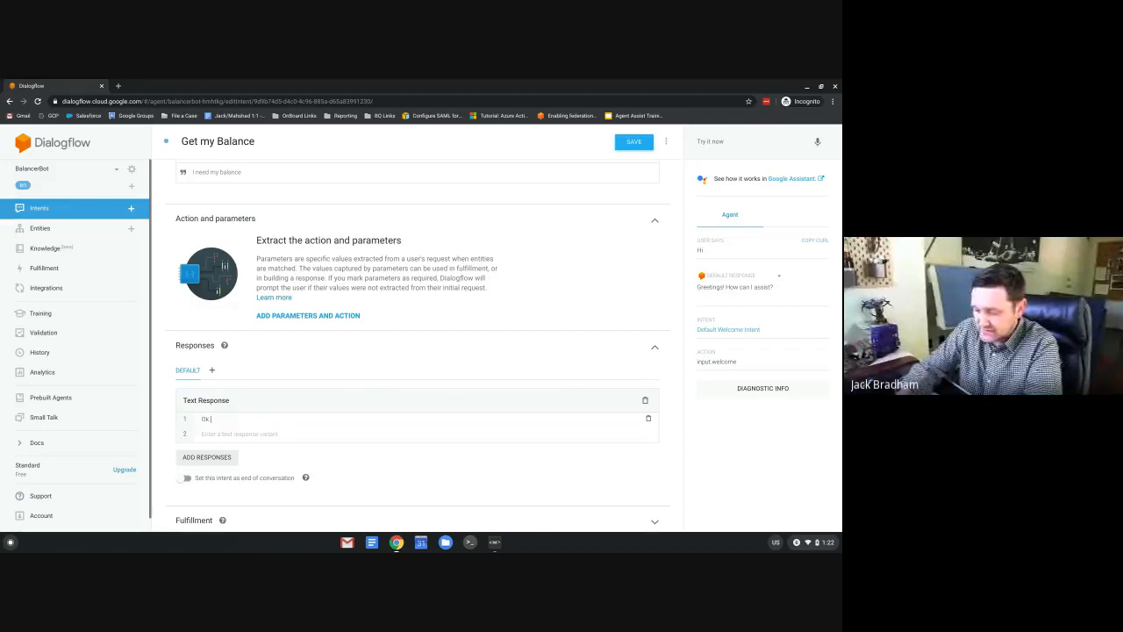
{"action": "type", "text": " I need your"}
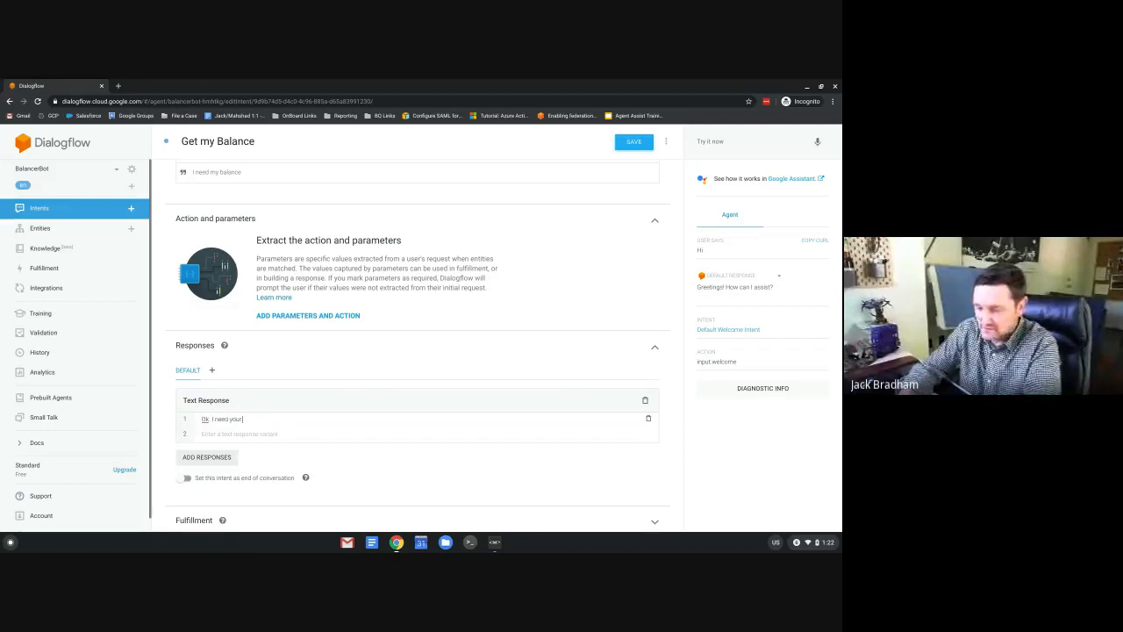
{"action": "type", "text": " Mobile"}
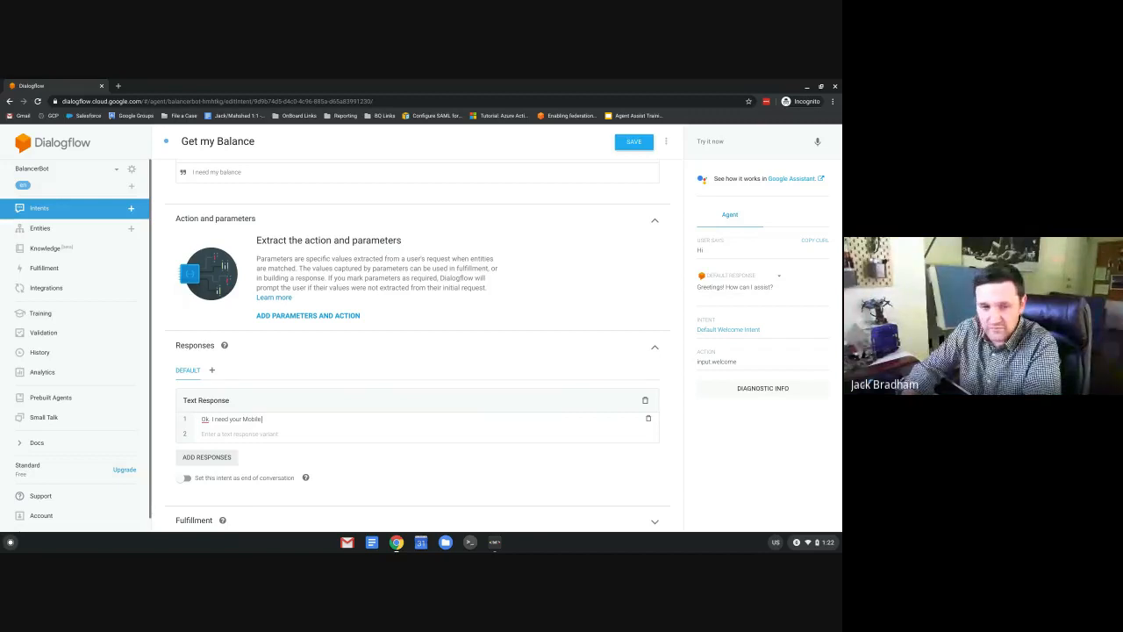
{"action": "type", "text": " Number"}
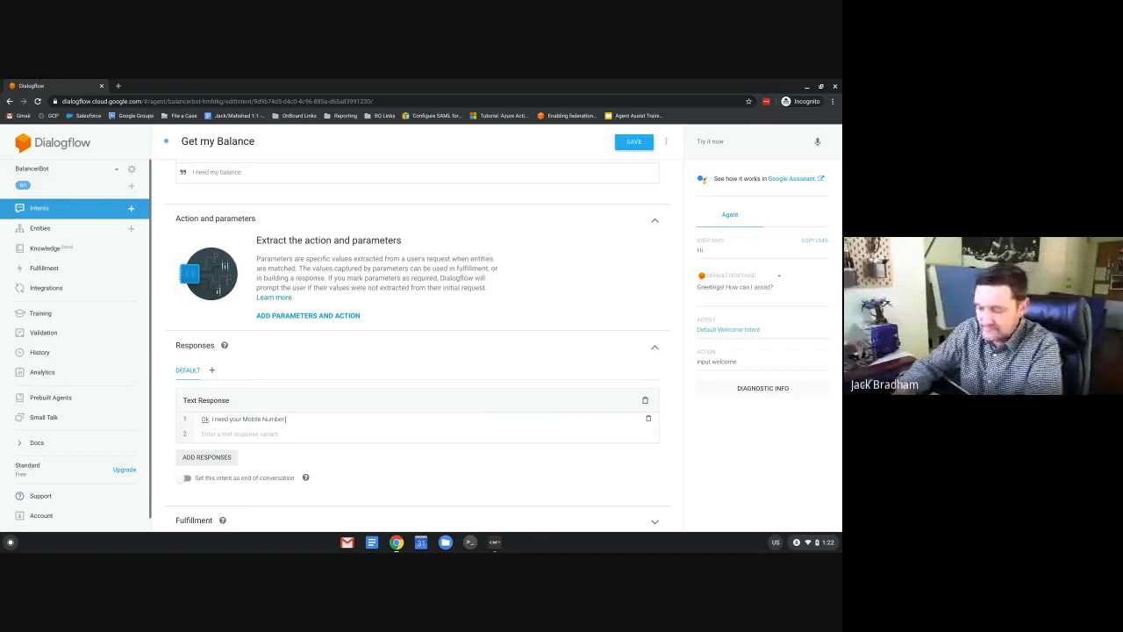
{"action": "type", "text": "."}
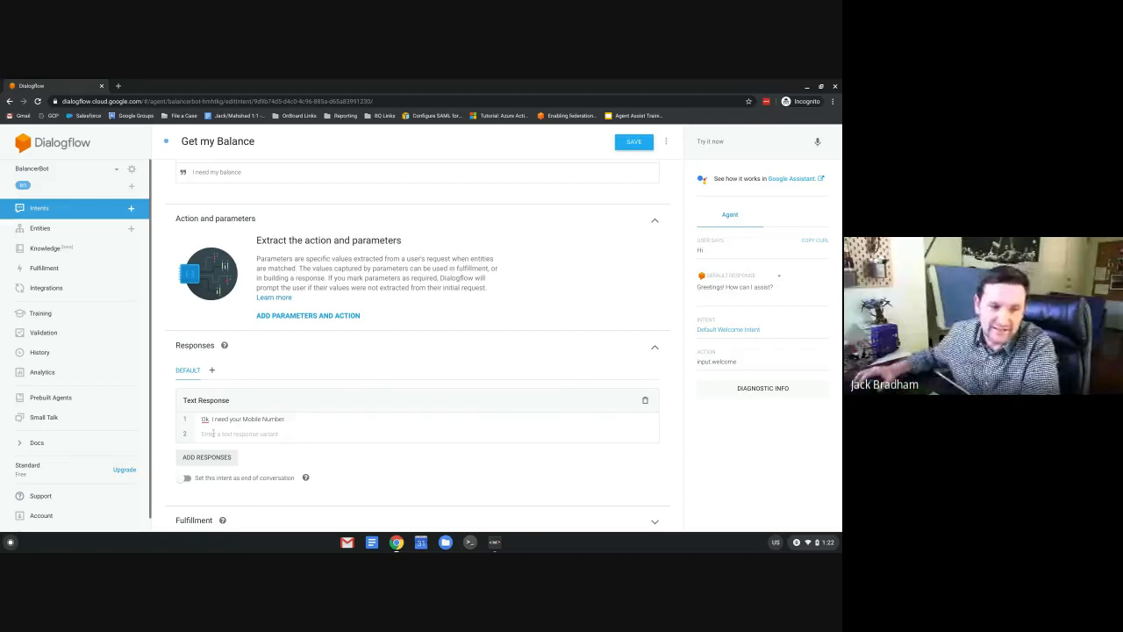
{"action": "left_click", "coordinate": [214, 432]}
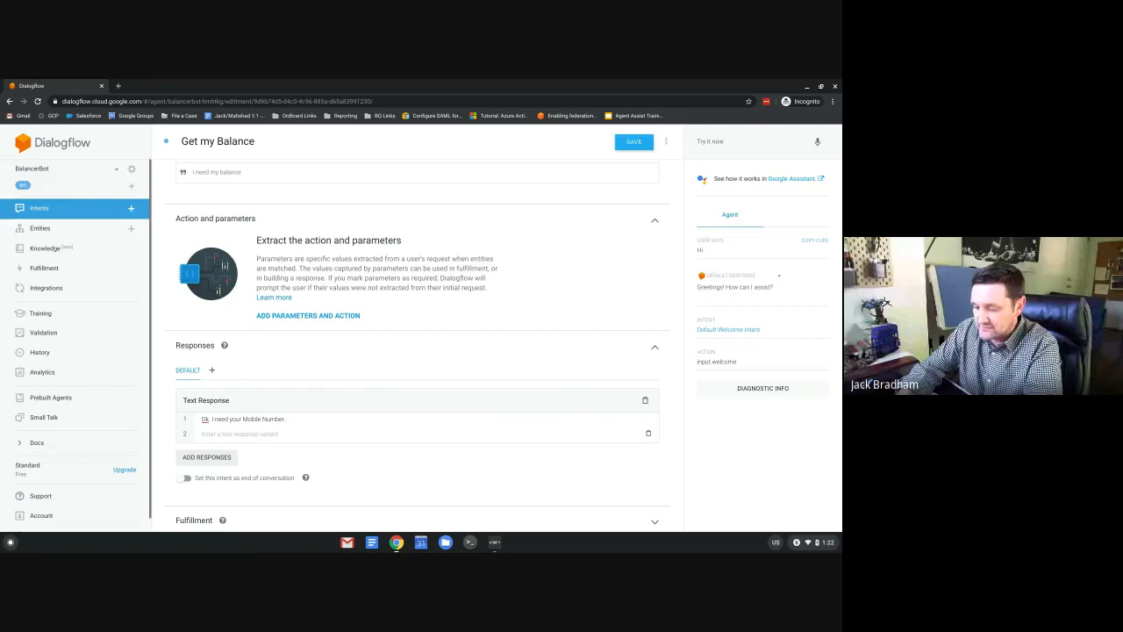
{"action": "type", "text": "Can y"}
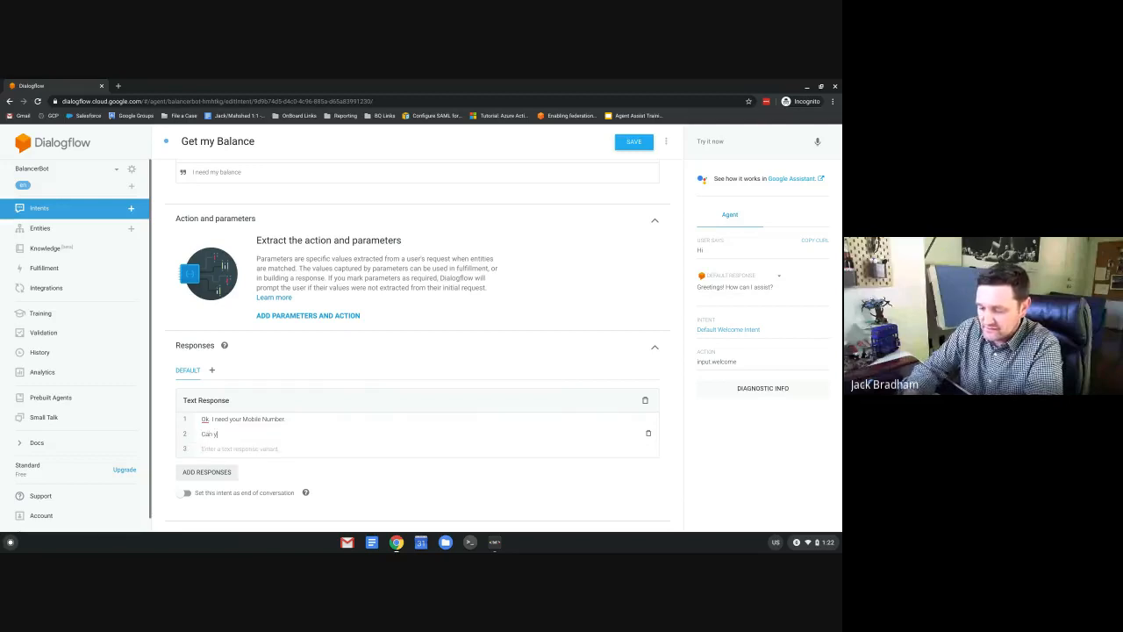
{"action": "type", "text": "ou ver"}
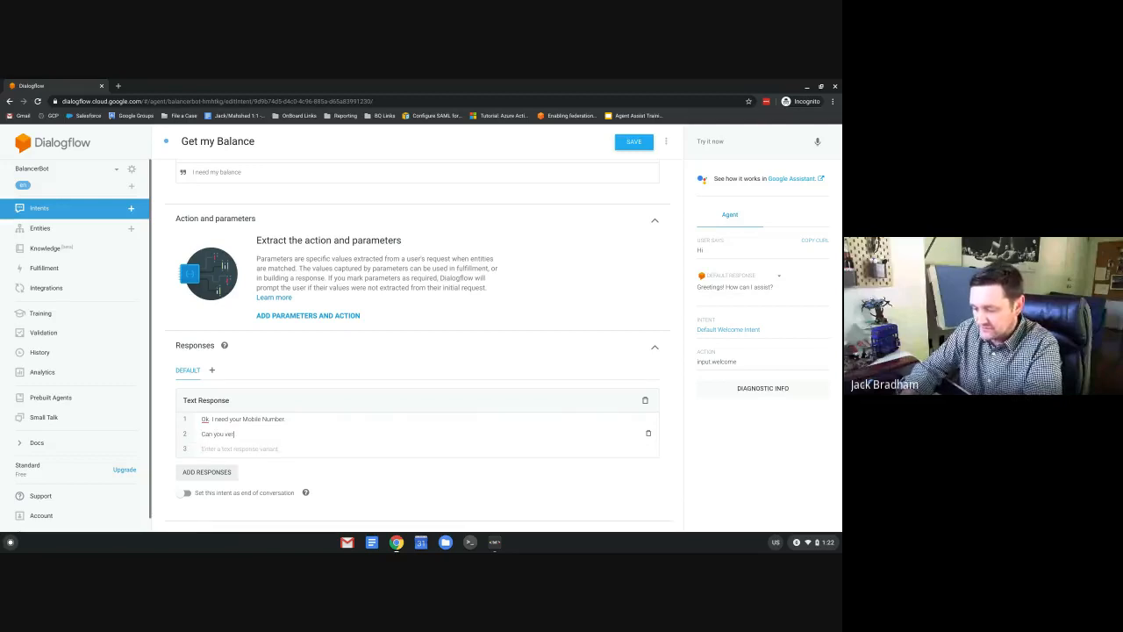
{"action": "type", "text": "ify you p"}
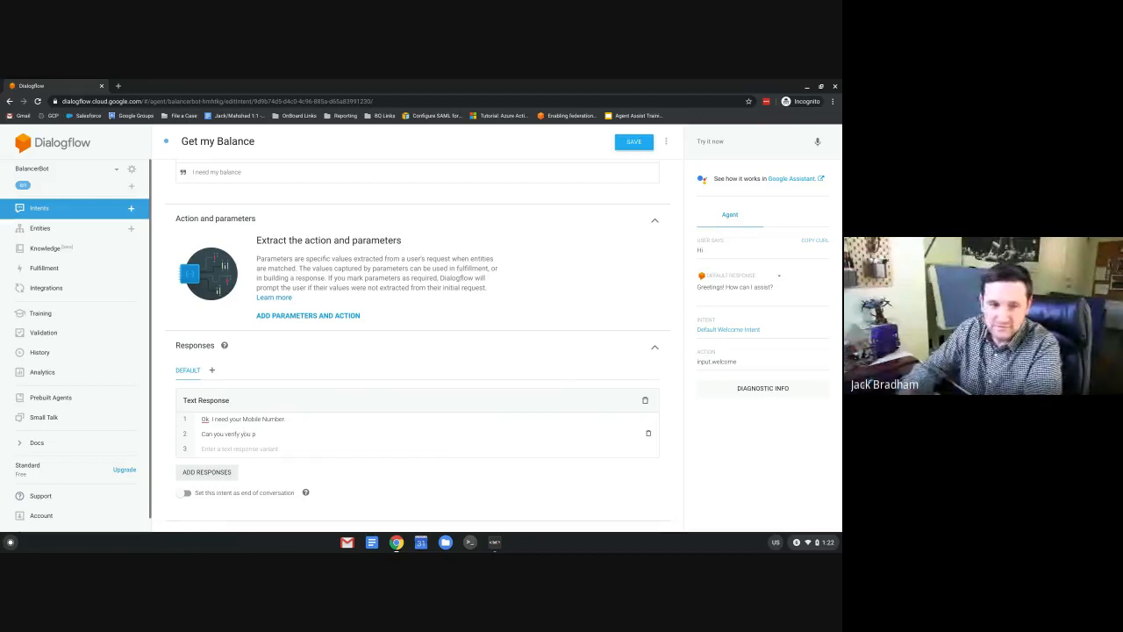
{"action": "type", "text": "ohone nu"}
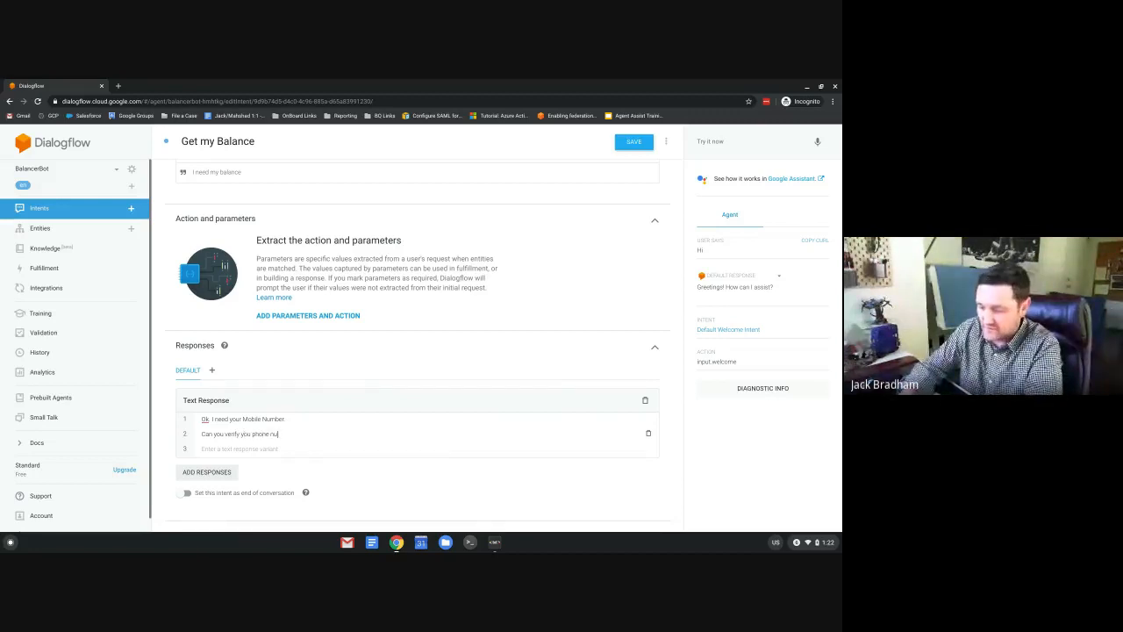
{"action": "type", "text": "mber?"}
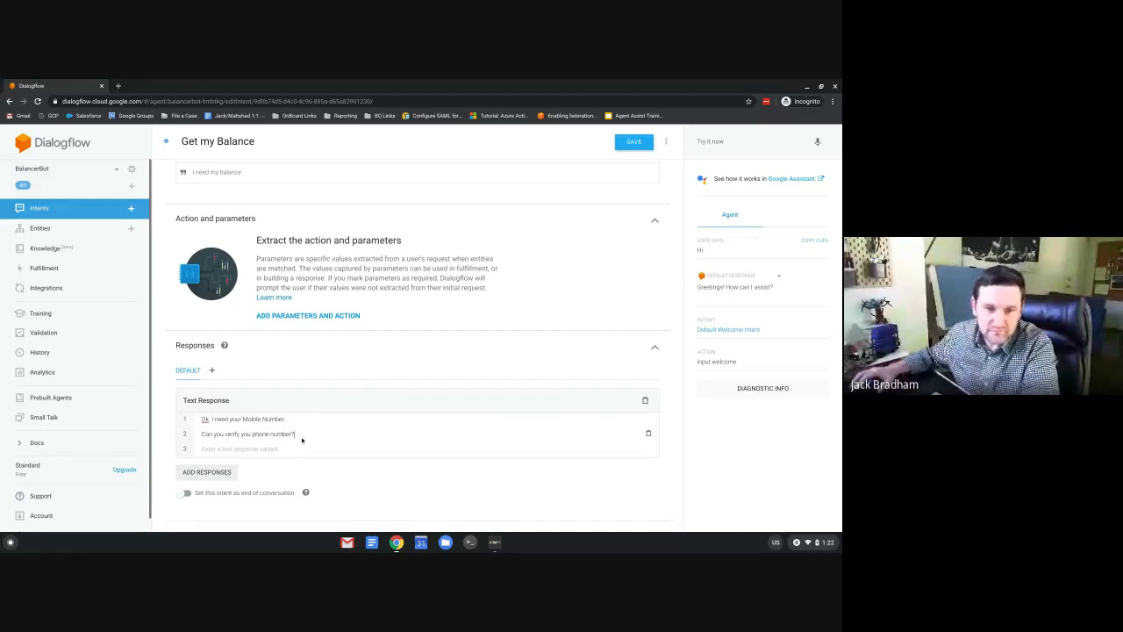
End the first response with a question mark and save the intent.
{"action": "left_click", "coordinate": [364, 420]}
{"action": "key", "text": "BackSpace"}
{"action": "type", "text": "?"}
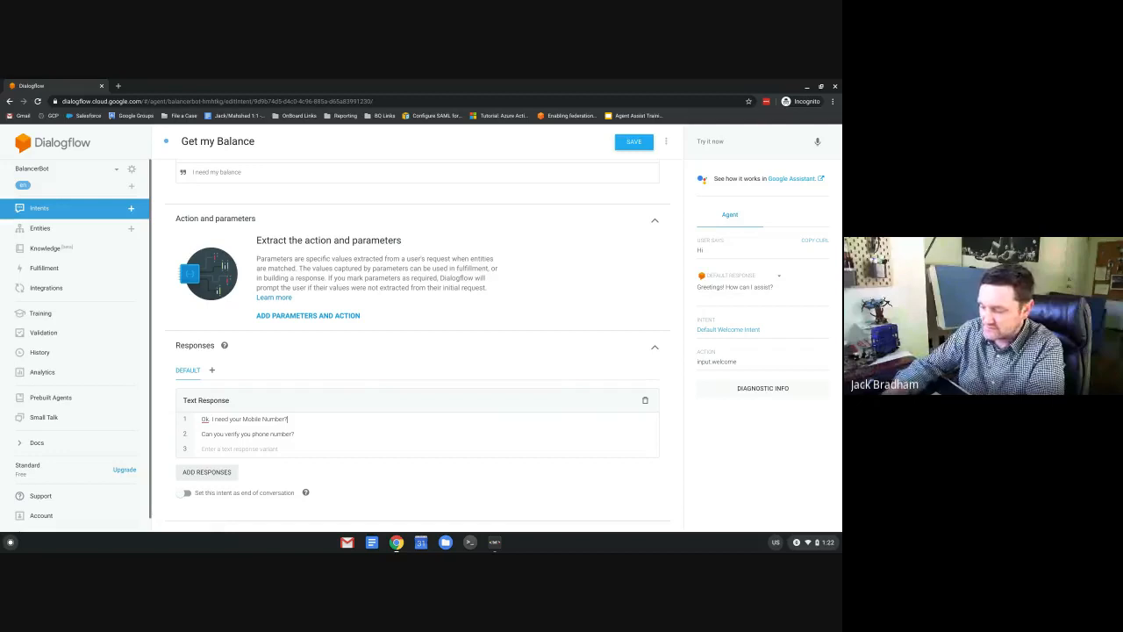
{"action": "left_click", "coordinate": [635, 142]}
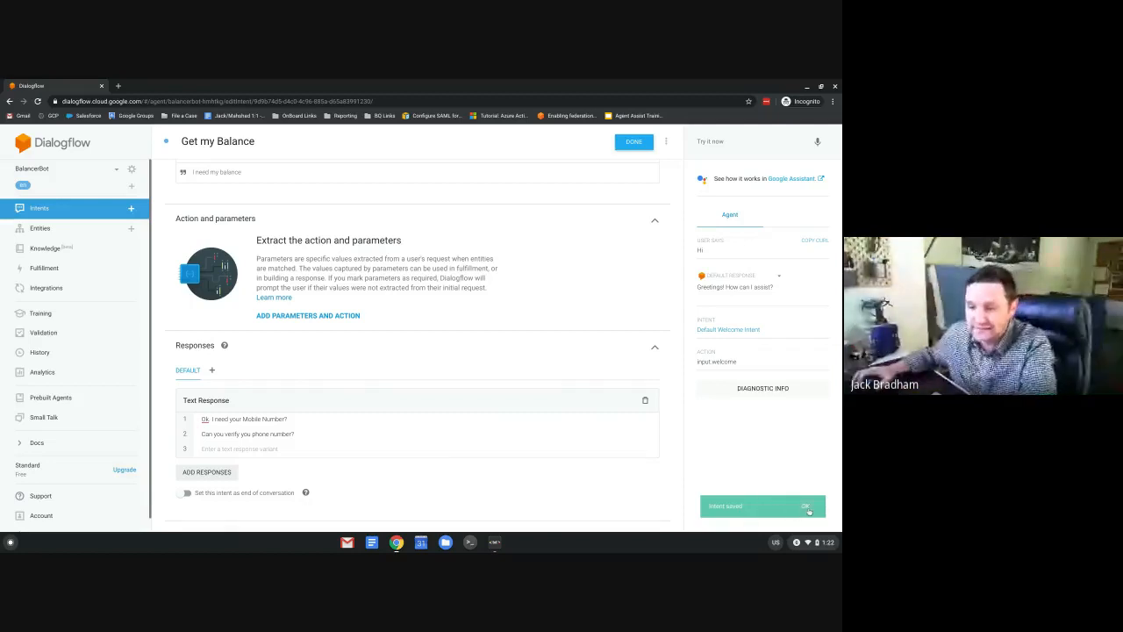
Test 'I need my balance', then correct the second response to 'your phone number' and save.
{"action": "left_click", "coordinate": [722, 142]}
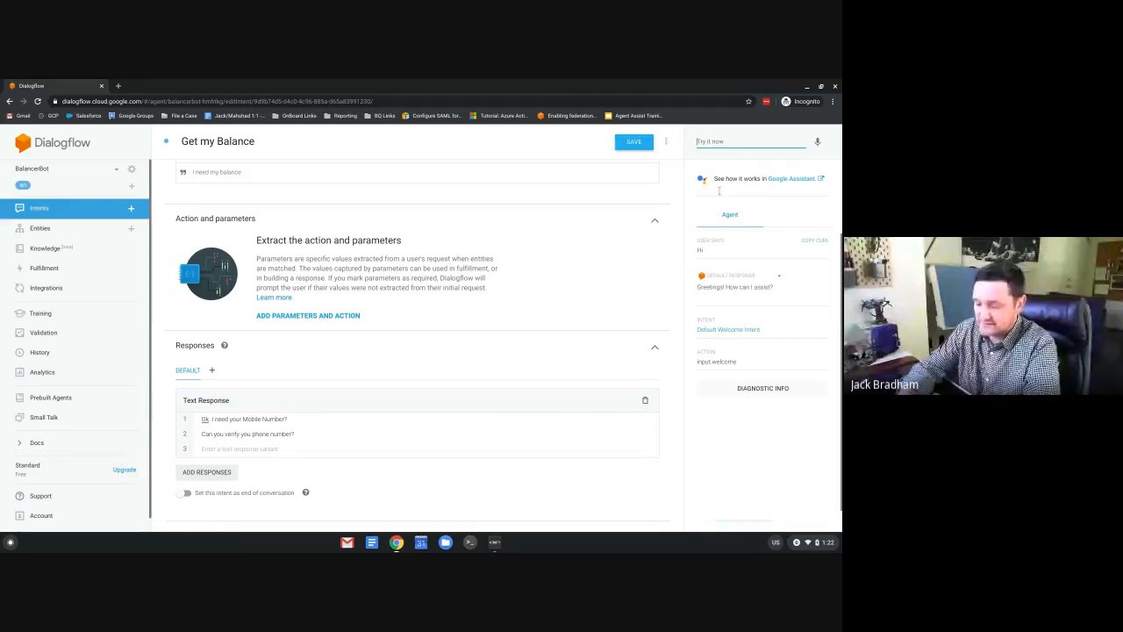
{"action": "type", "text": "I"}
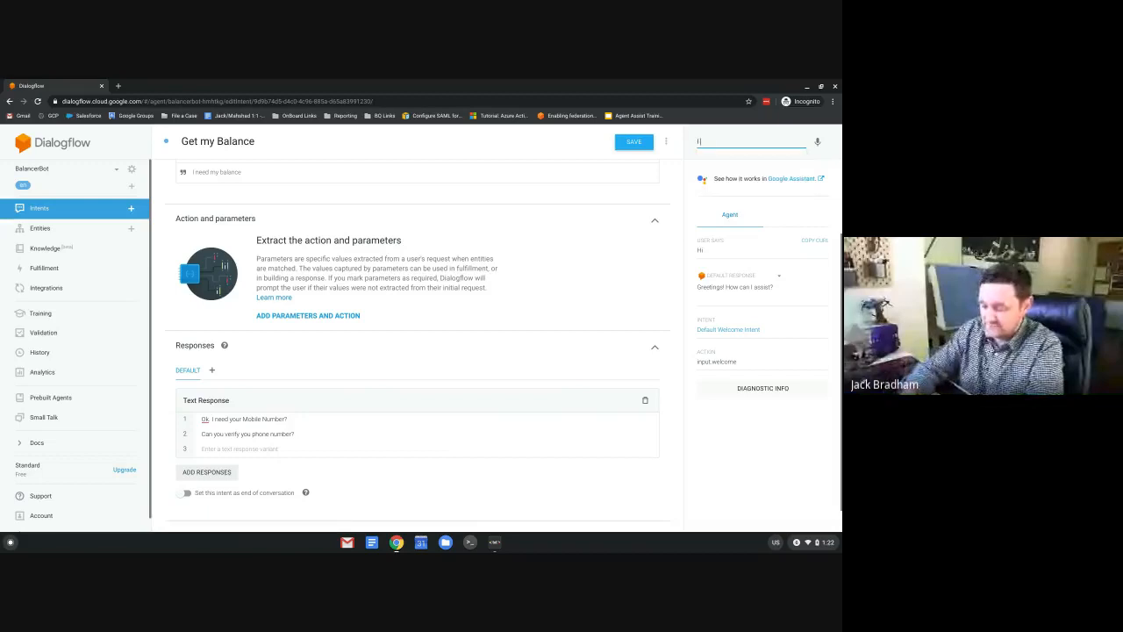
{"action": "type", "text": " need my balanc"}
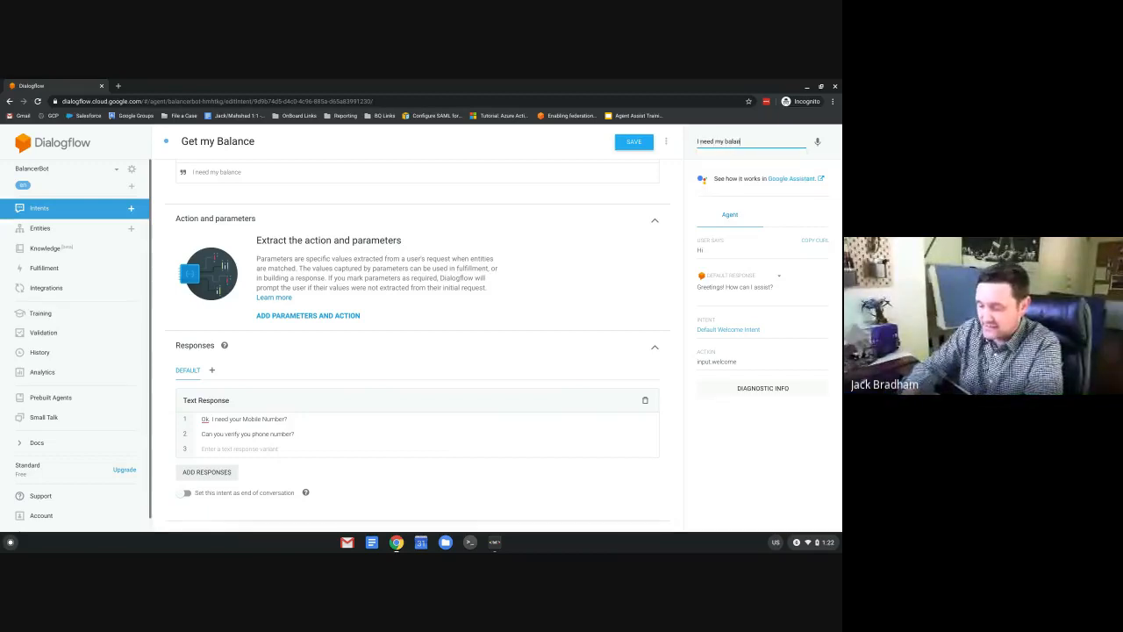
{"action": "type", "text": "e"}
{"action": "key", "text": "Return"}
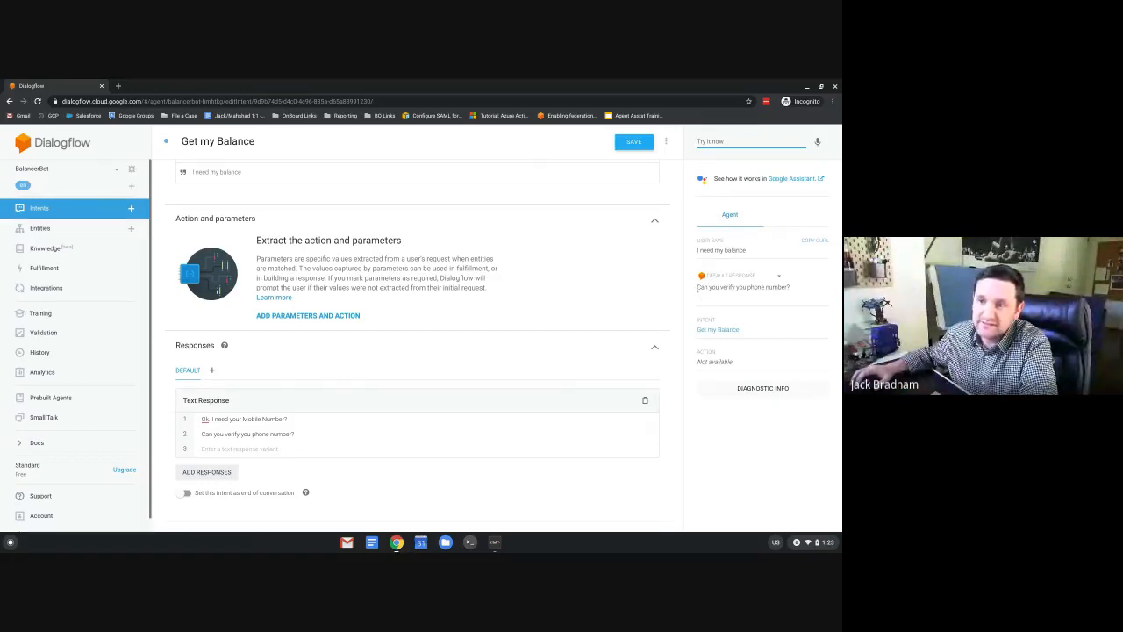
{"action": "left_click_drag", "start_coordinate": [697, 288], "coordinate": [796, 290]}
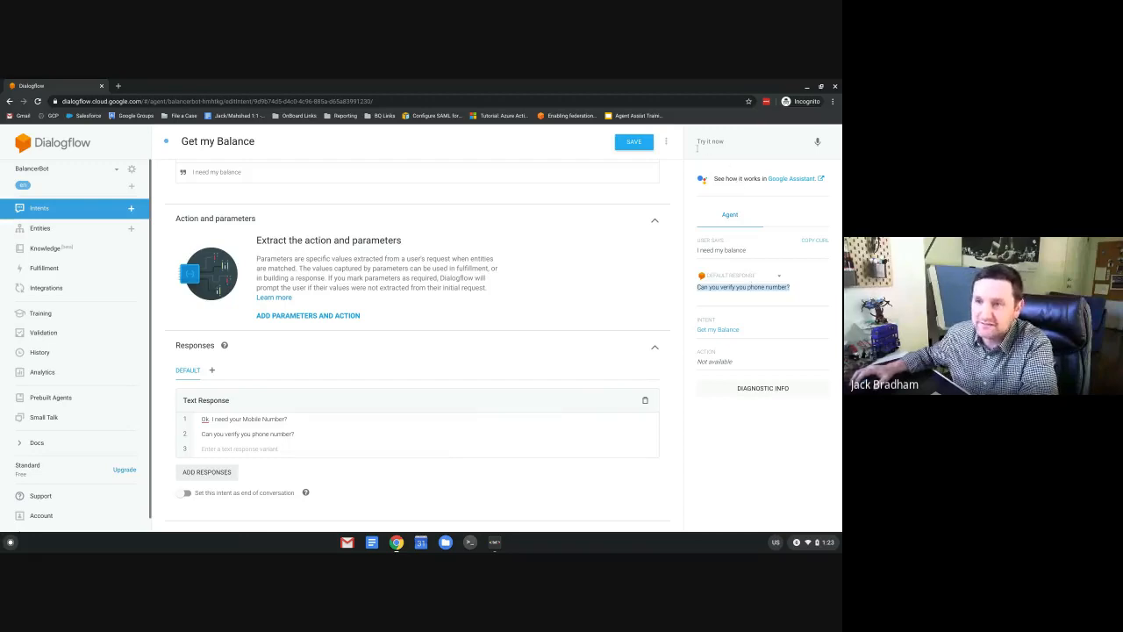
{"action": "left_click", "coordinate": [249, 432]}
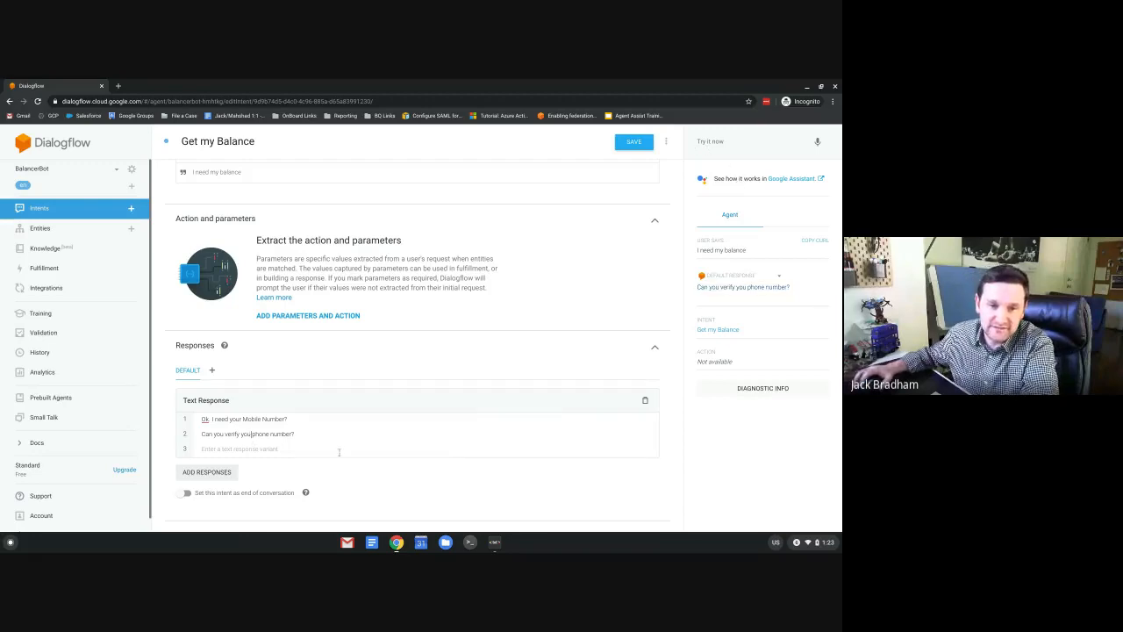
{"action": "type", "text": "r"}
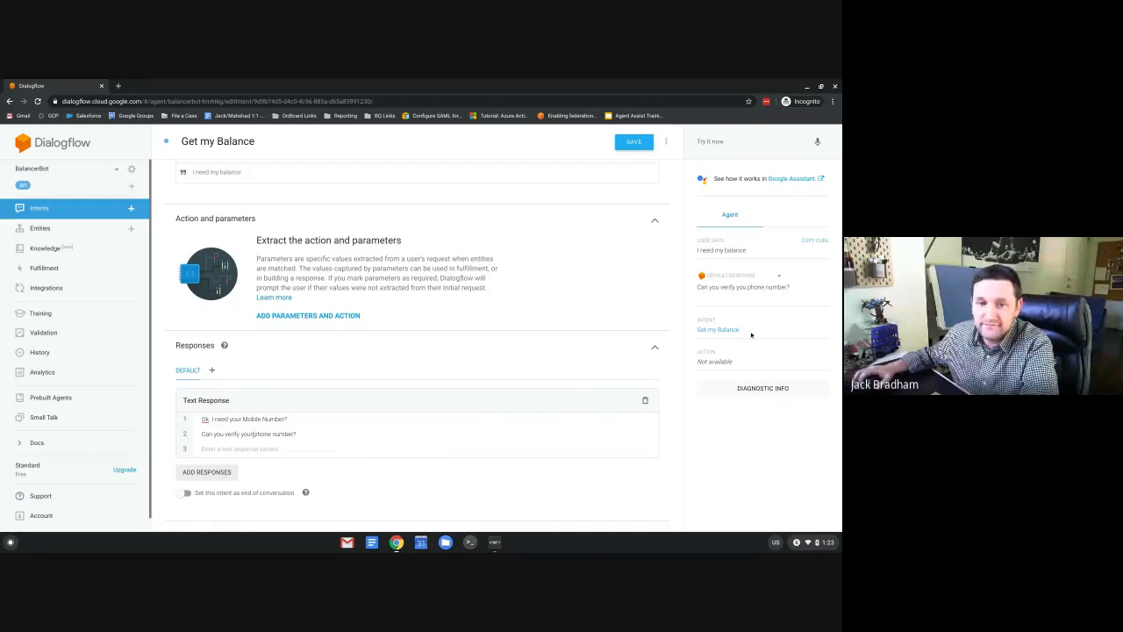
{"action": "left_click", "coordinate": [634, 141]}
Test the queries 'Balance', 'bill' and 'cost' in the console.
{"action": "left_click", "coordinate": [727, 140]}
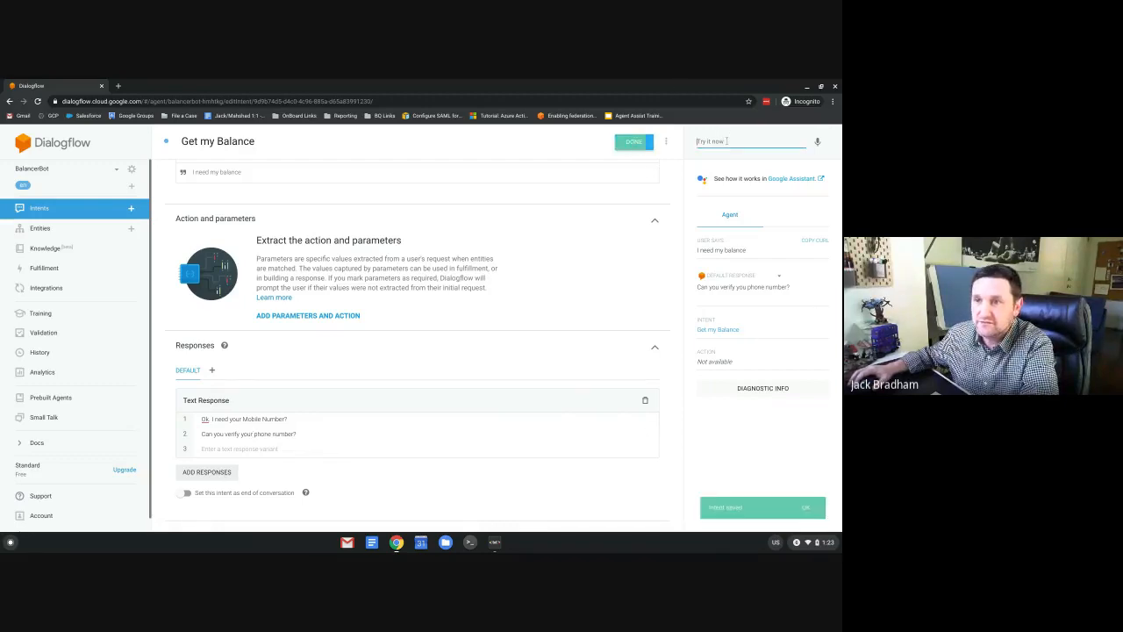
{"action": "type", "text": "Be"}
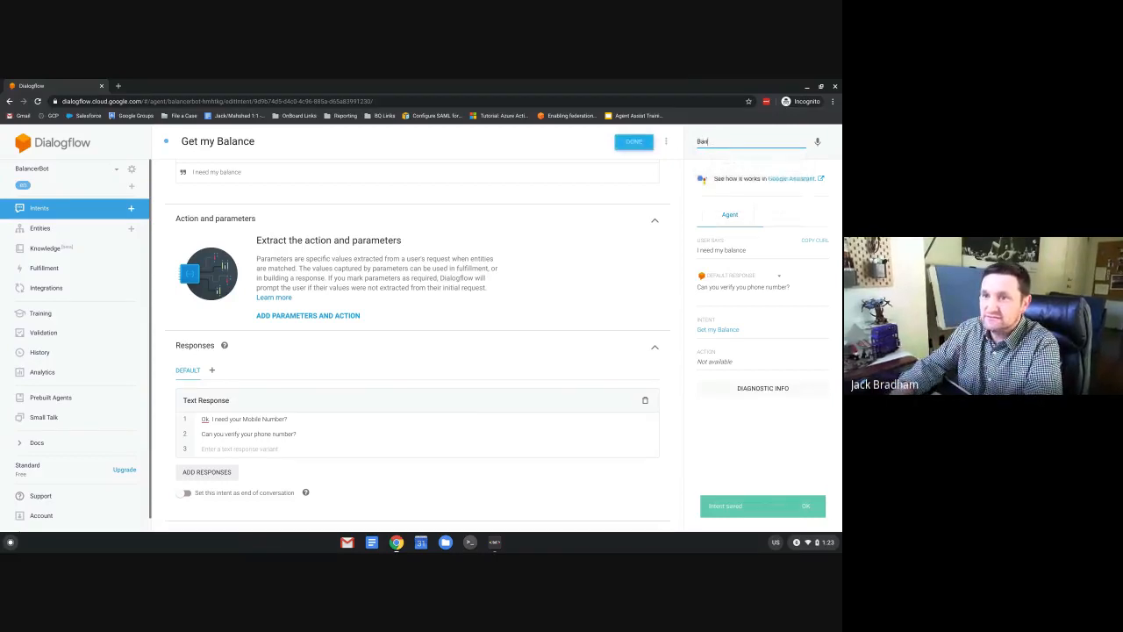
{"action": "type", "text": "lam"}
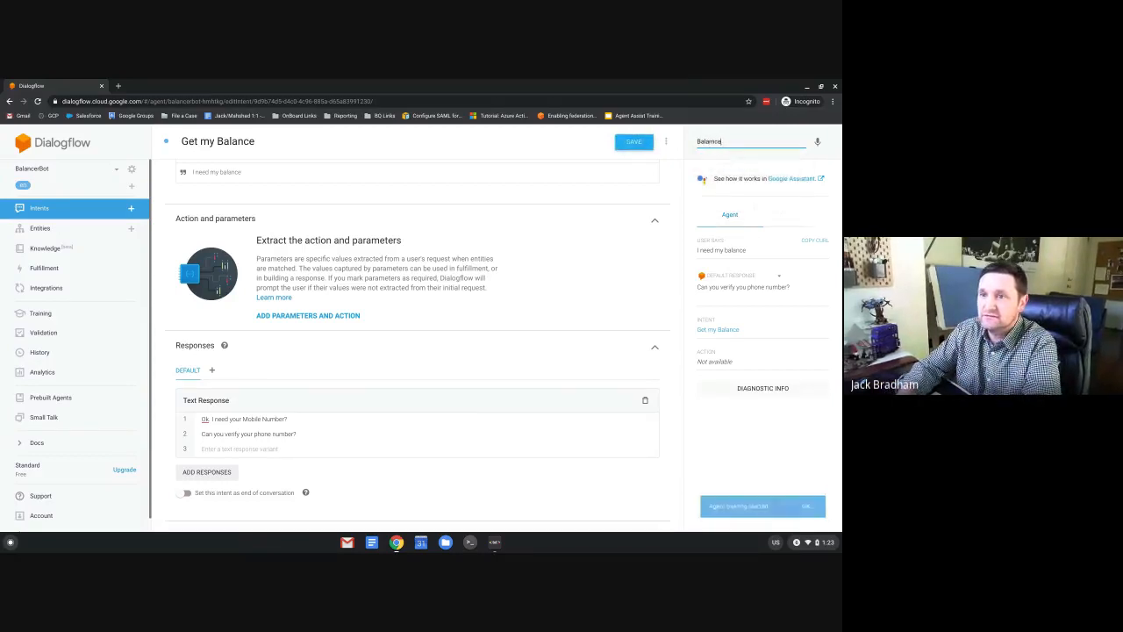
{"action": "key", "text": "BackSpace"}
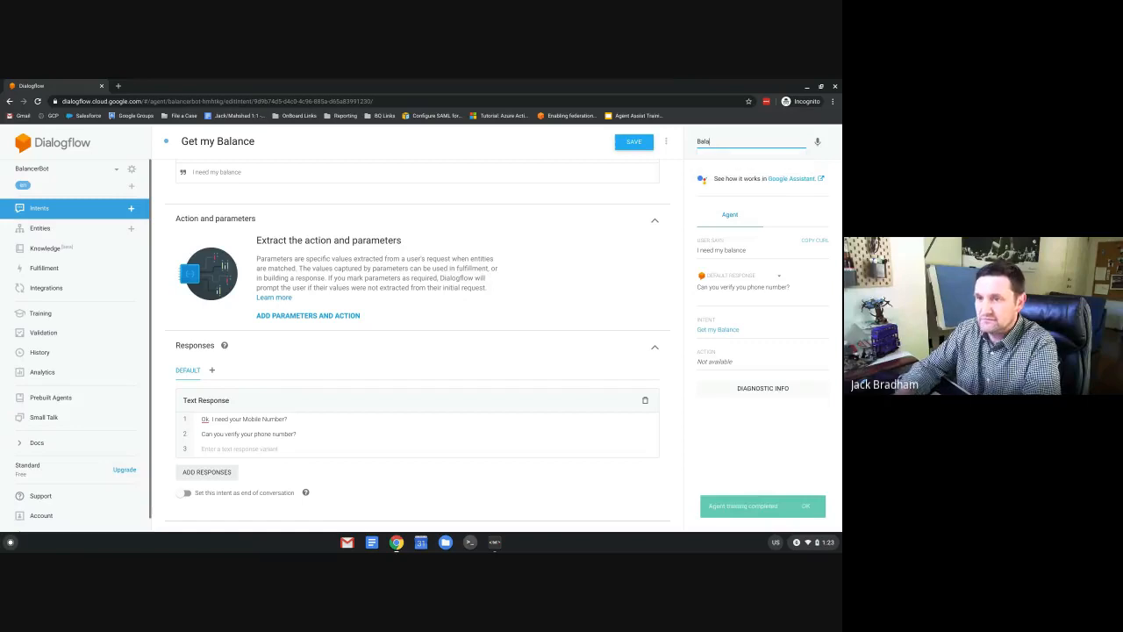
{"action": "type", "text": "nce"}
{"action": "key", "text": "Return"}
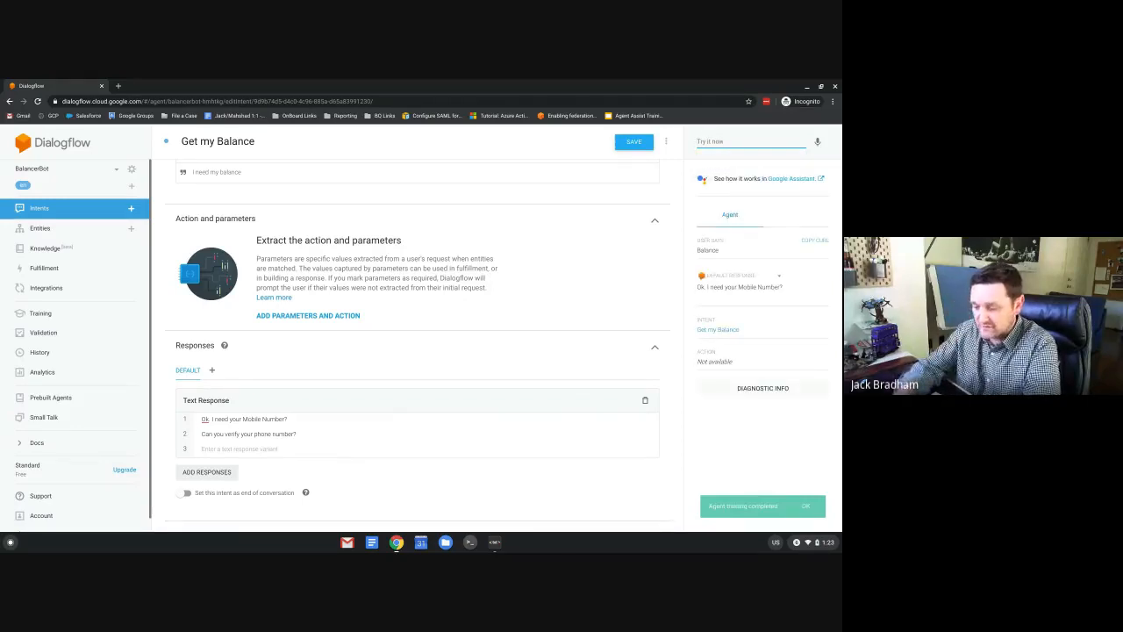
{"action": "type", "text": "bill"}
{"action": "key", "text": "Return"}
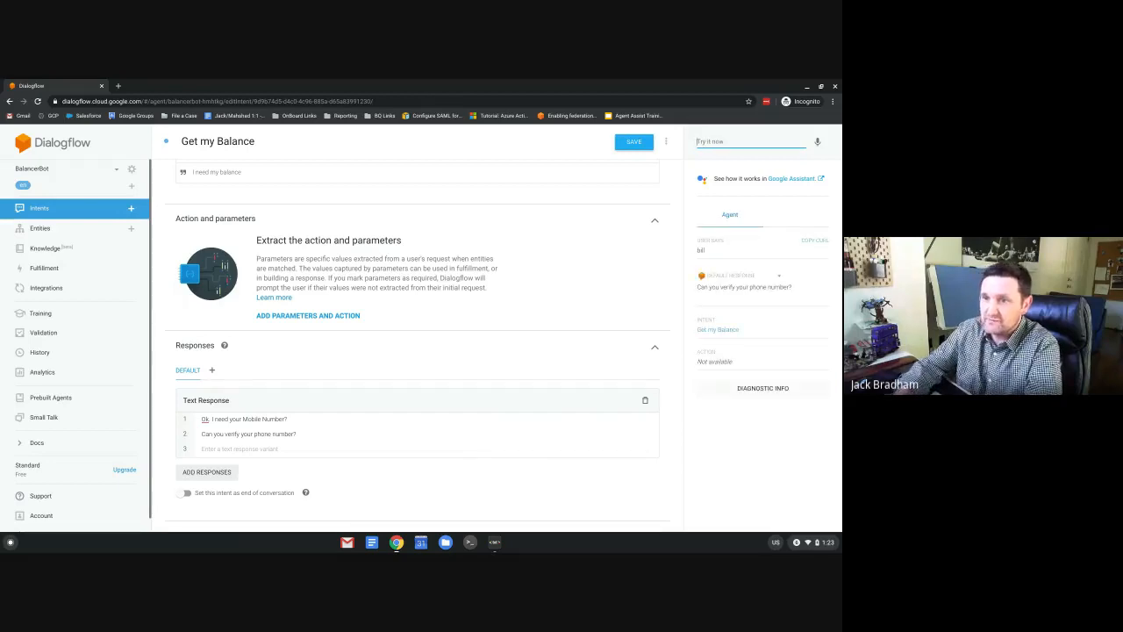
{"action": "type", "text": "cost"}
{"action": "key", "text": "Return"}
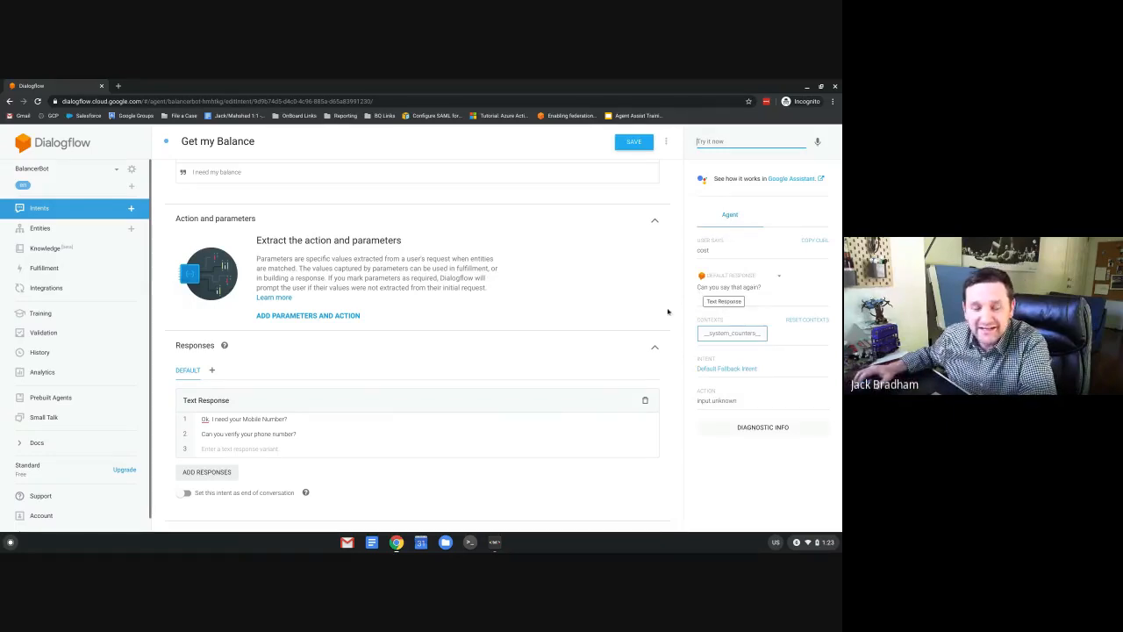
Review the fallback reply and return to BalancerBot's intents list.
{"action": "scroll", "coordinate": [360, 334], "scroll_direction": "up", "scroll_amount": 1}
{"action": "scroll", "coordinate": [360, 334], "scroll_direction": "up", "scroll_amount": 1}
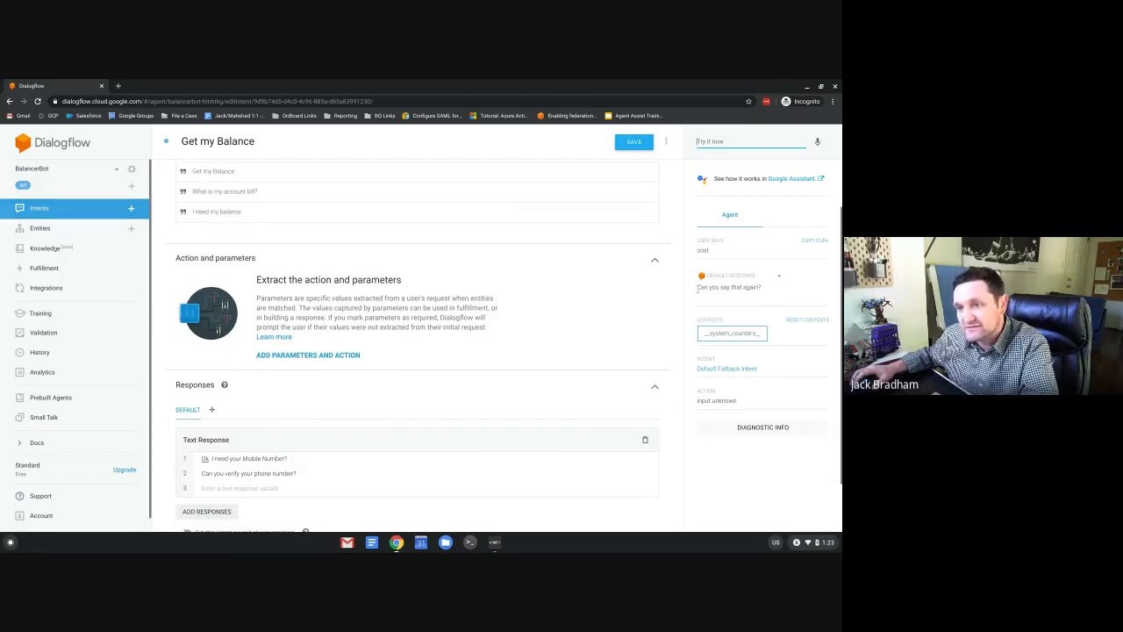
{"action": "left_click_drag", "start_coordinate": [698, 288], "coordinate": [761, 288]}
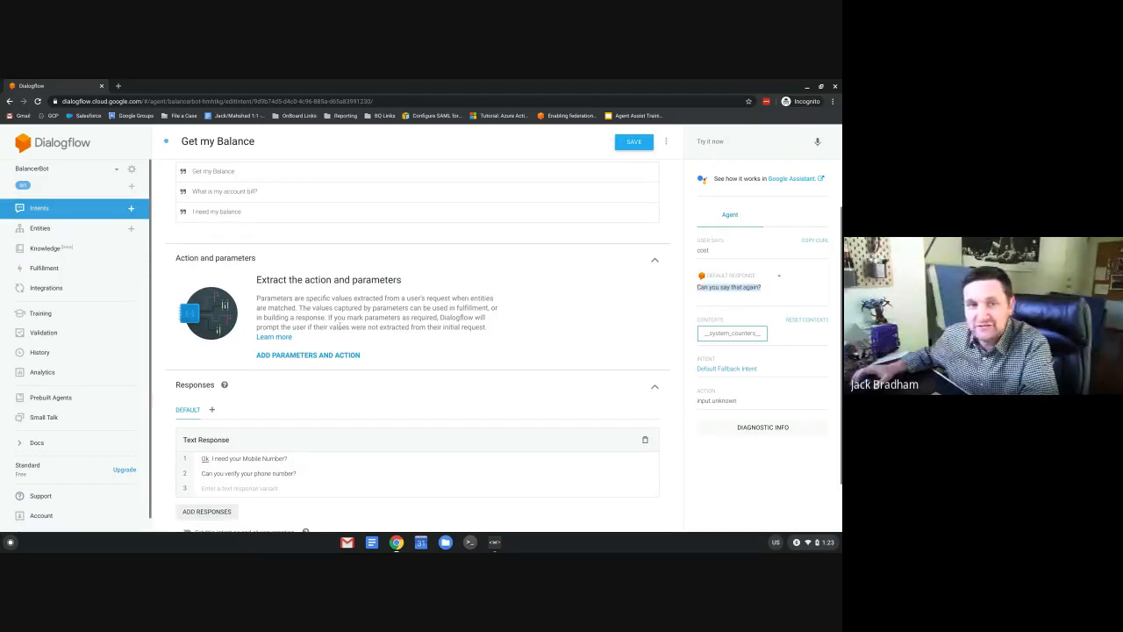
{"action": "scroll", "coordinate": [339, 326], "scroll_direction": "up", "scroll_amount": 3}
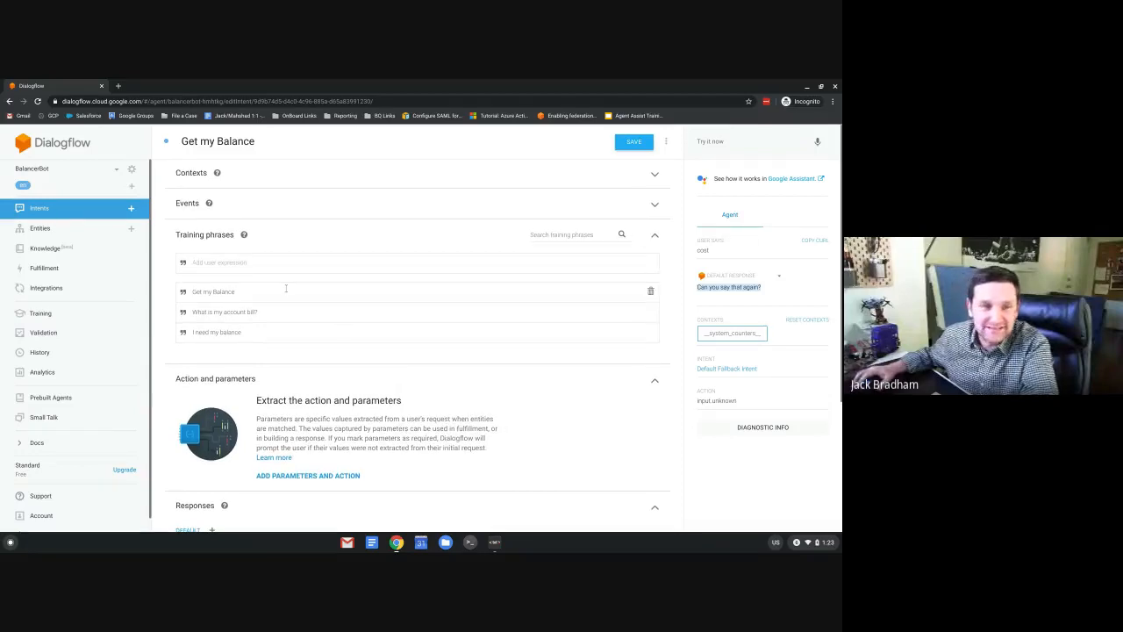
{"action": "left_click", "coordinate": [39, 208]}
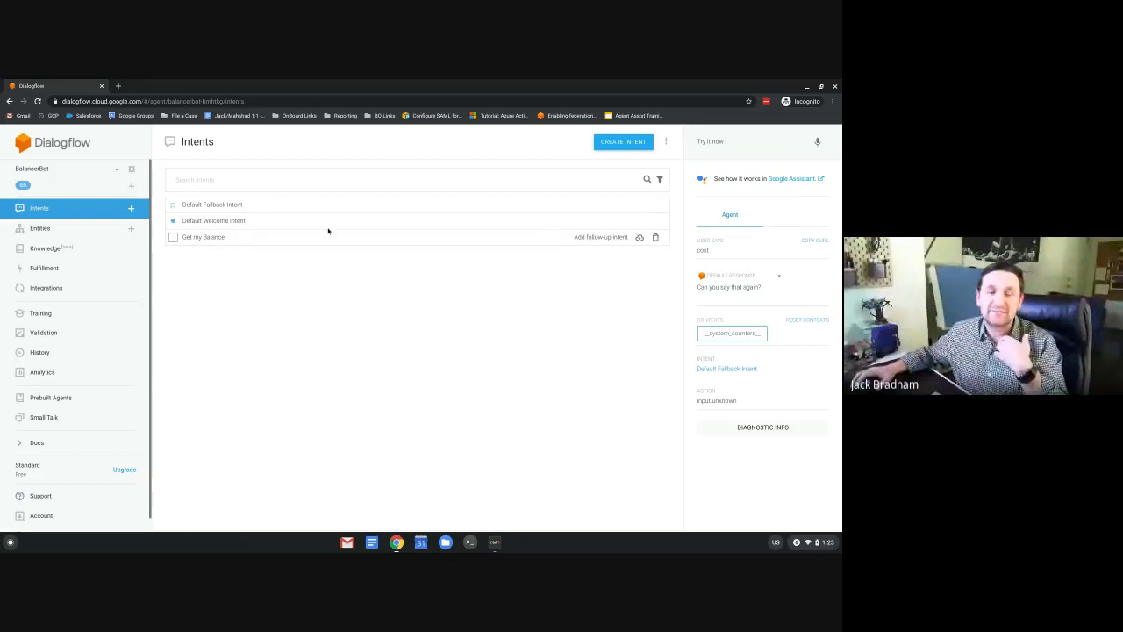
Add a custom follow-up to Get my Balance and open 'Get my Balance - custom'.
{"action": "left_click", "coordinate": [591, 237]}
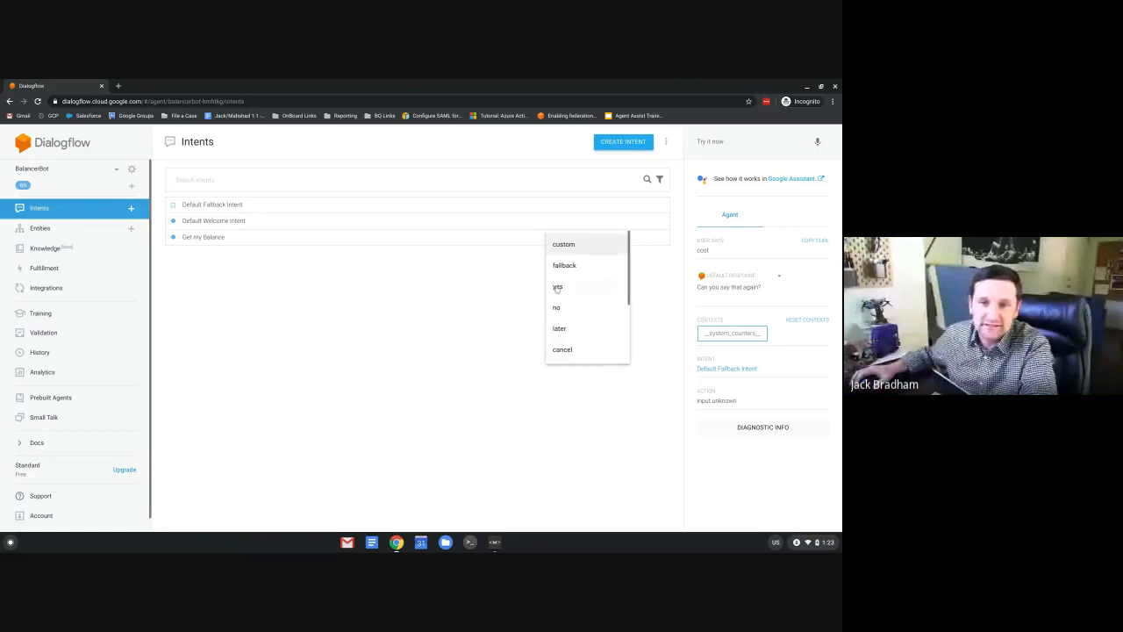
{"action": "left_click", "coordinate": [584, 348]}
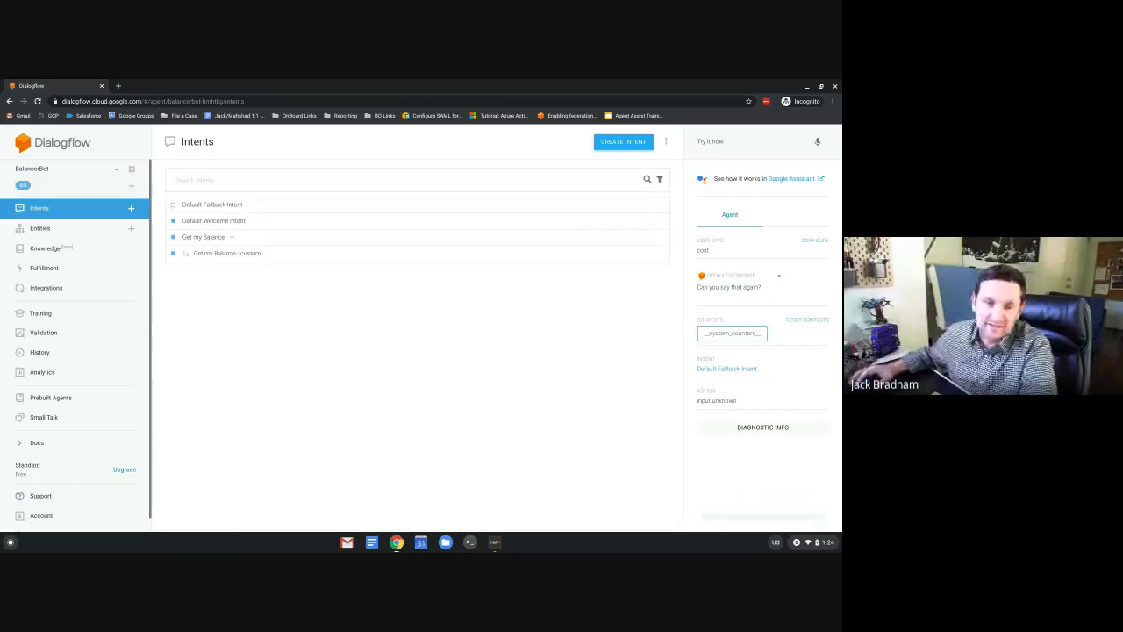
{"action": "left_click", "coordinate": [219, 254]}
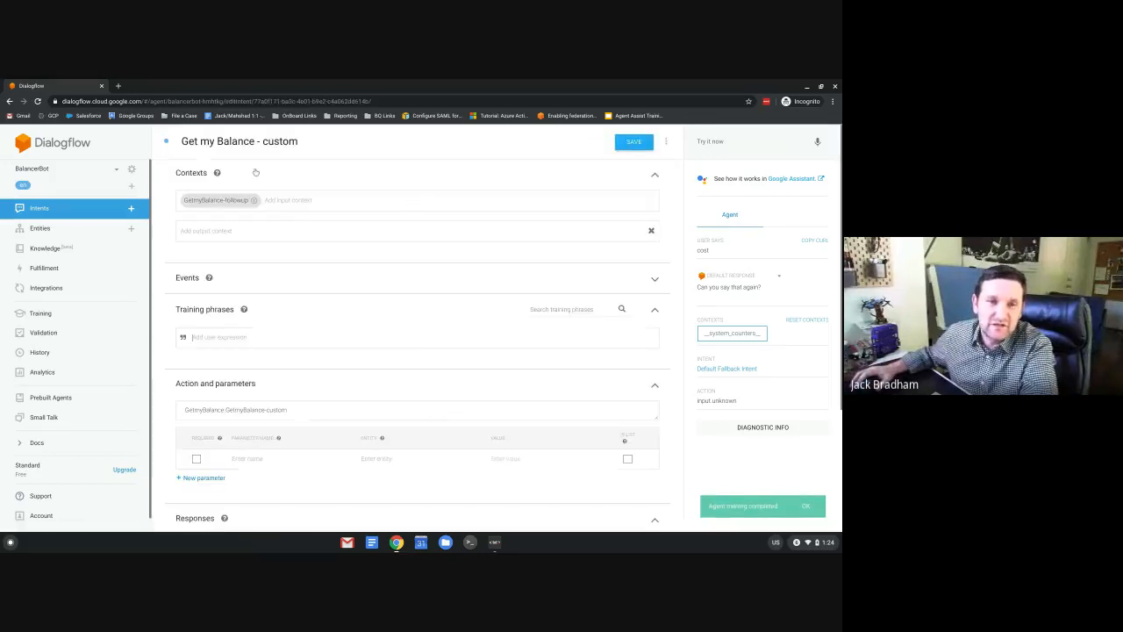
Rename the intent 'Get my Balance - get phone', add three phone-number training phrases, and save.
{"action": "left_click_drag", "start_coordinate": [262, 142], "coordinate": [298, 141]}
{"action": "type", "text": "get "}
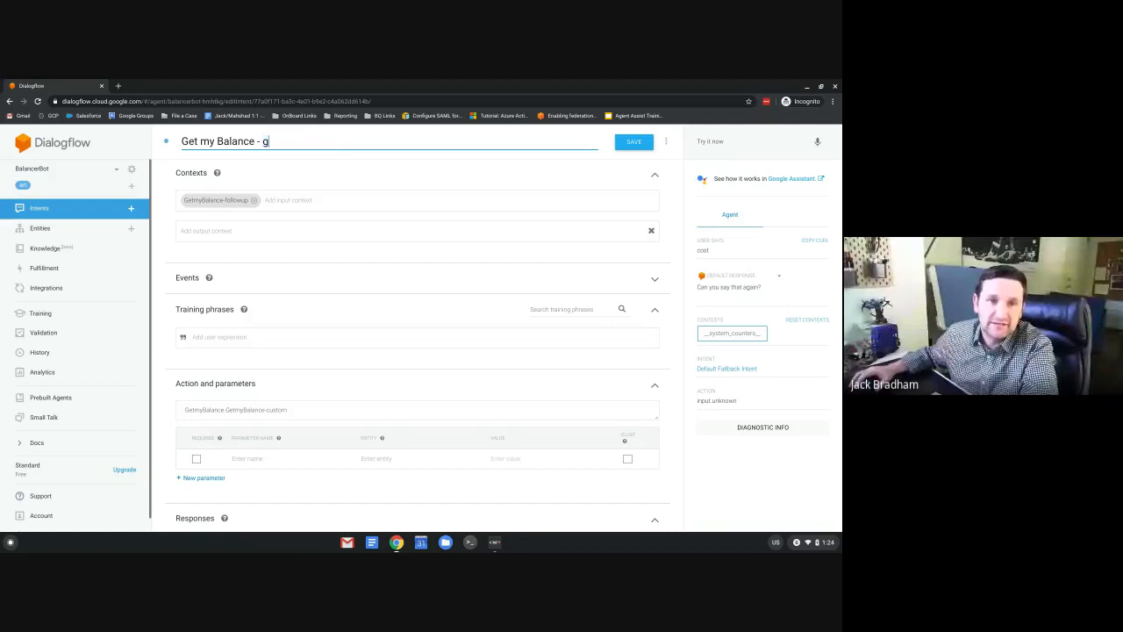
{"action": "type", "text": "phone"}
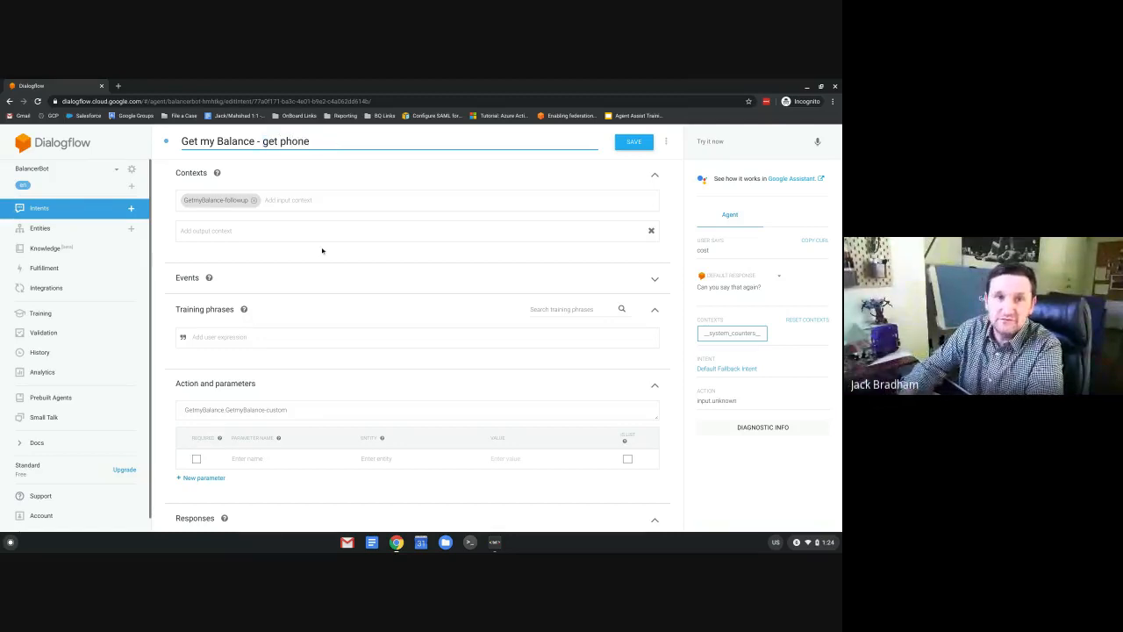
{"action": "left_click", "coordinate": [220, 338]}
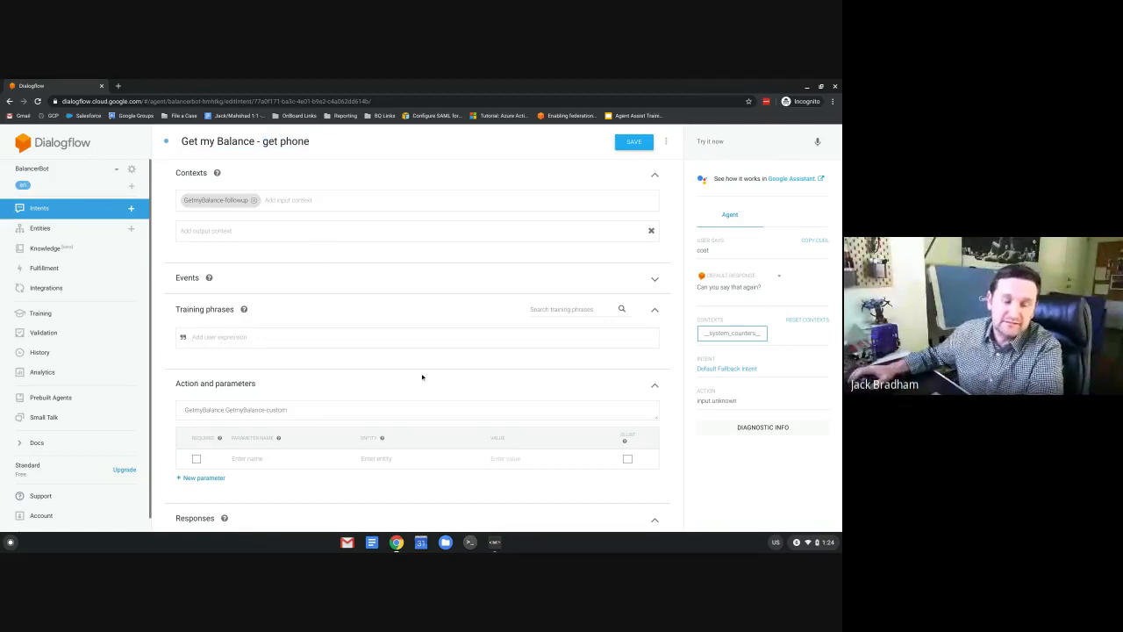
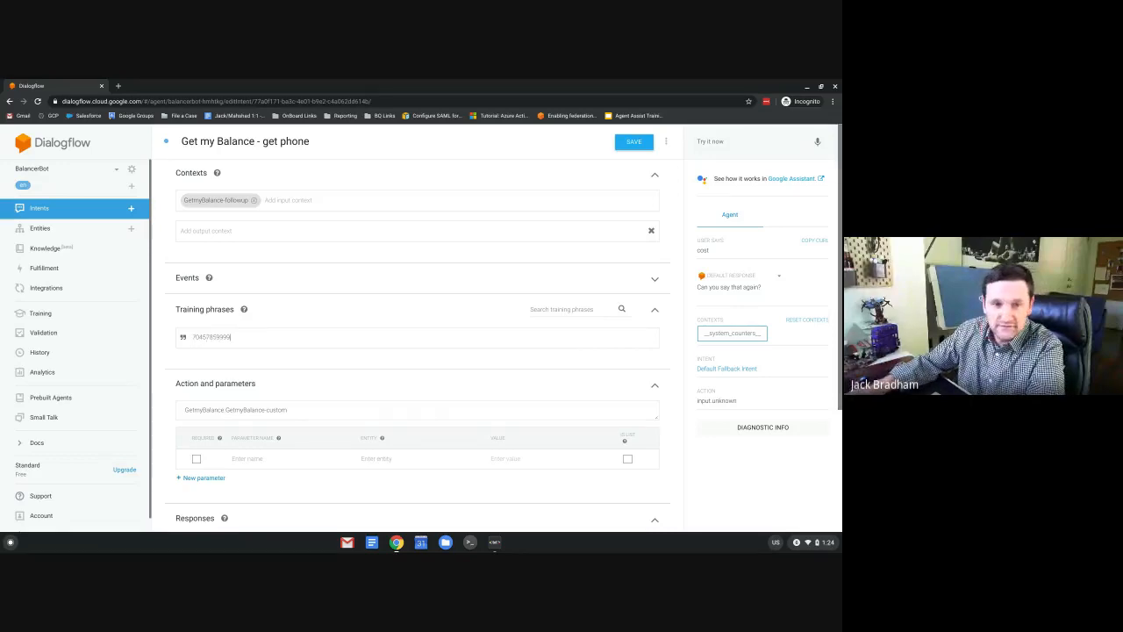
{"action": "key", "text": "Return"}
{"action": "type", "text": "My"}
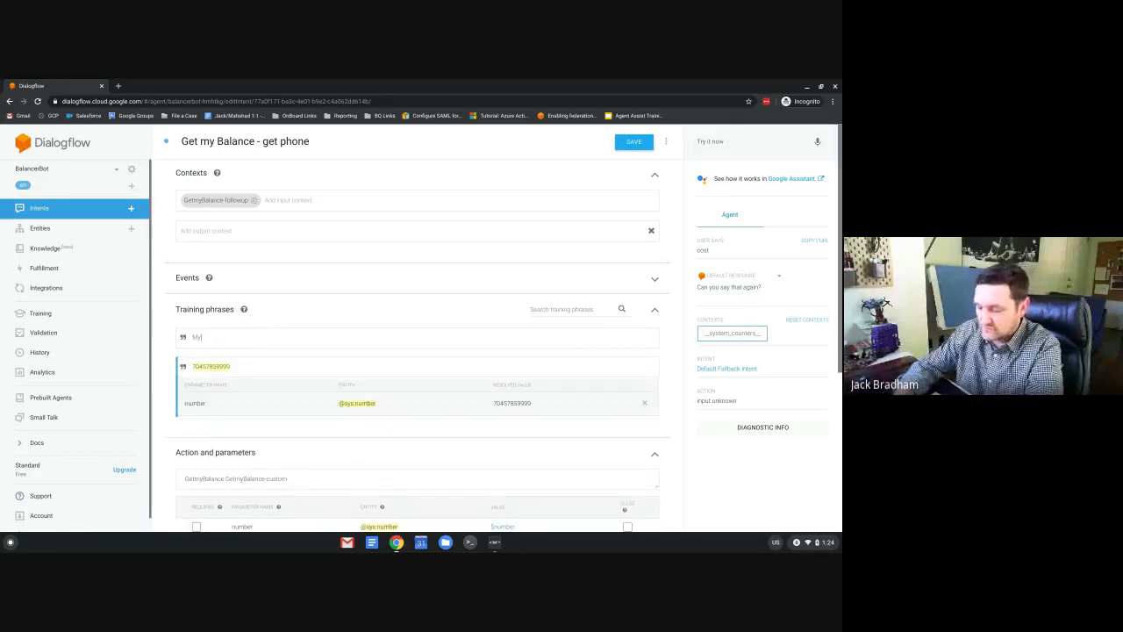
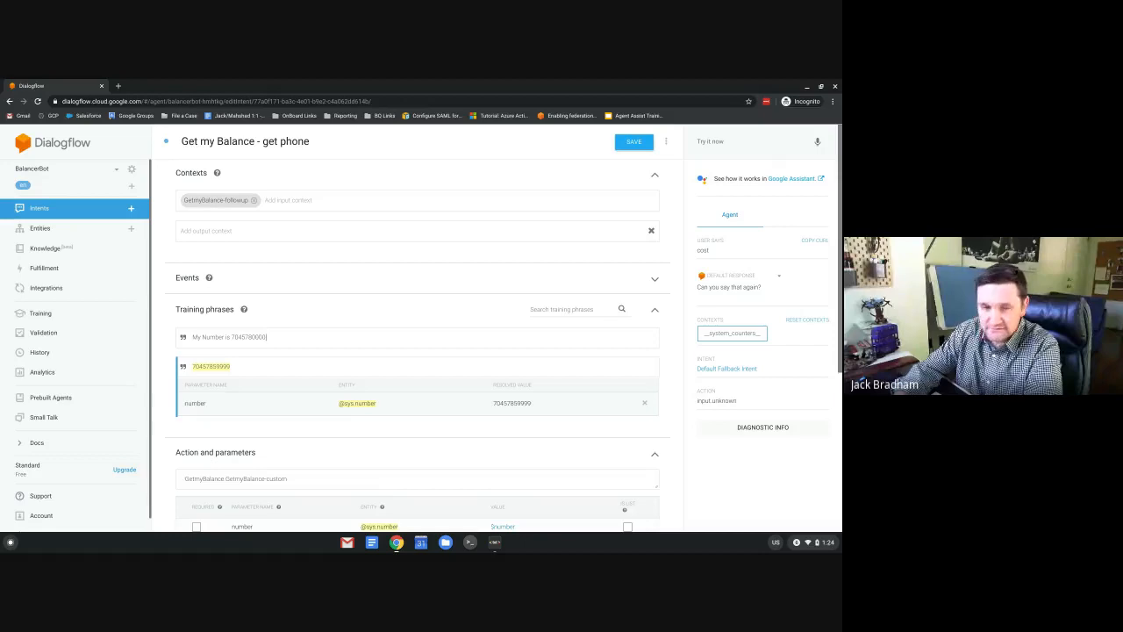
{"action": "key", "text": "Return"}
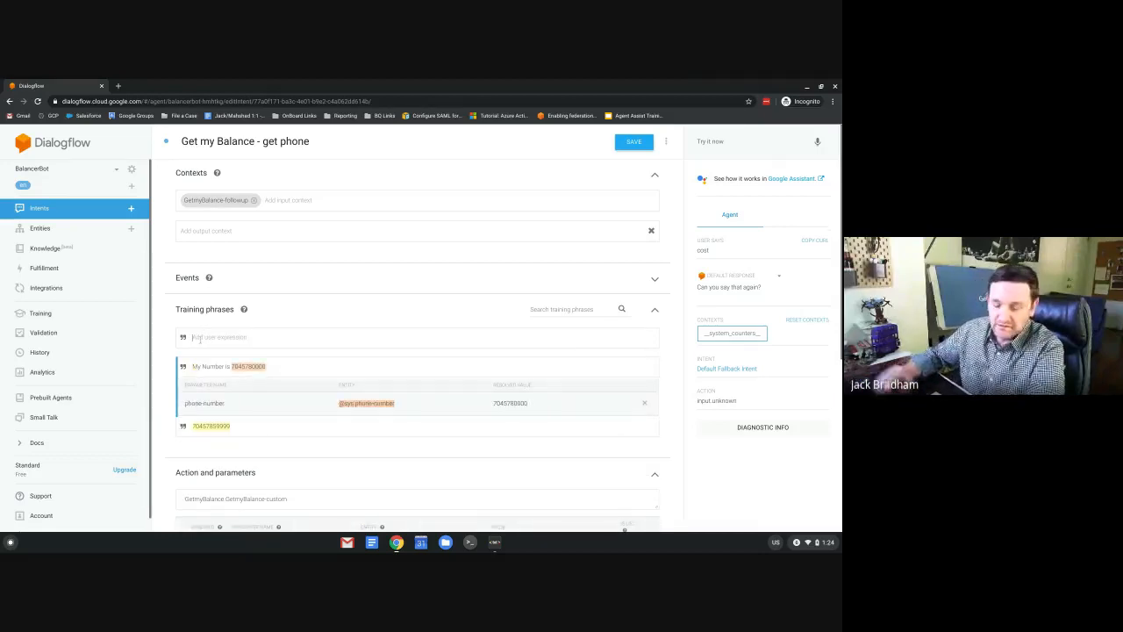
{"action": "type", "text": "Ck "}
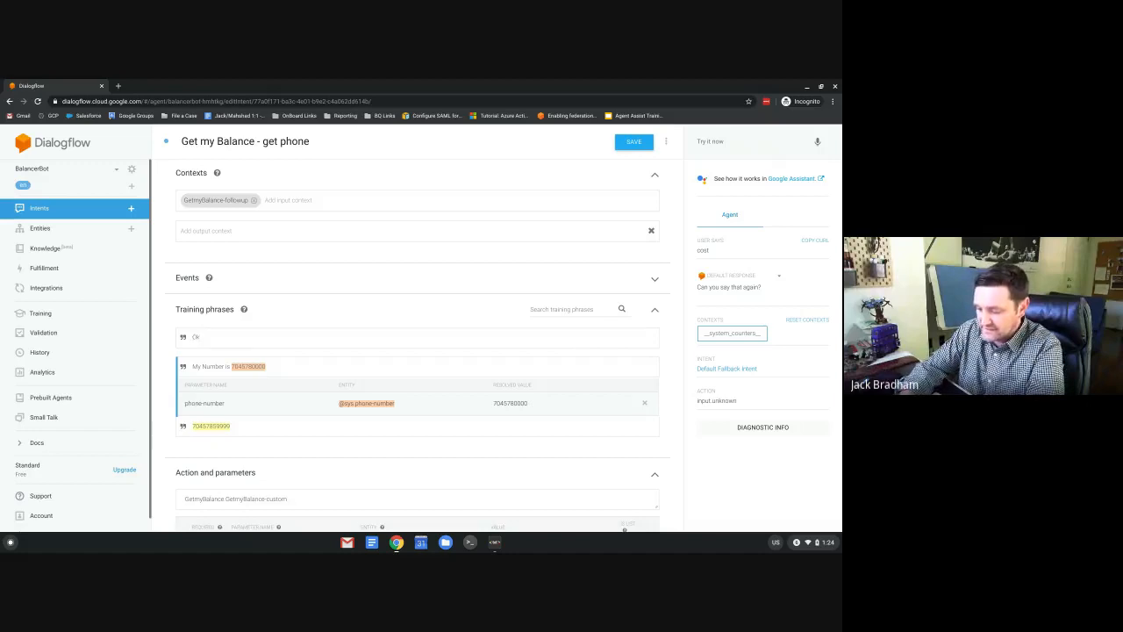
{"action": "type", "text": "phone is "}
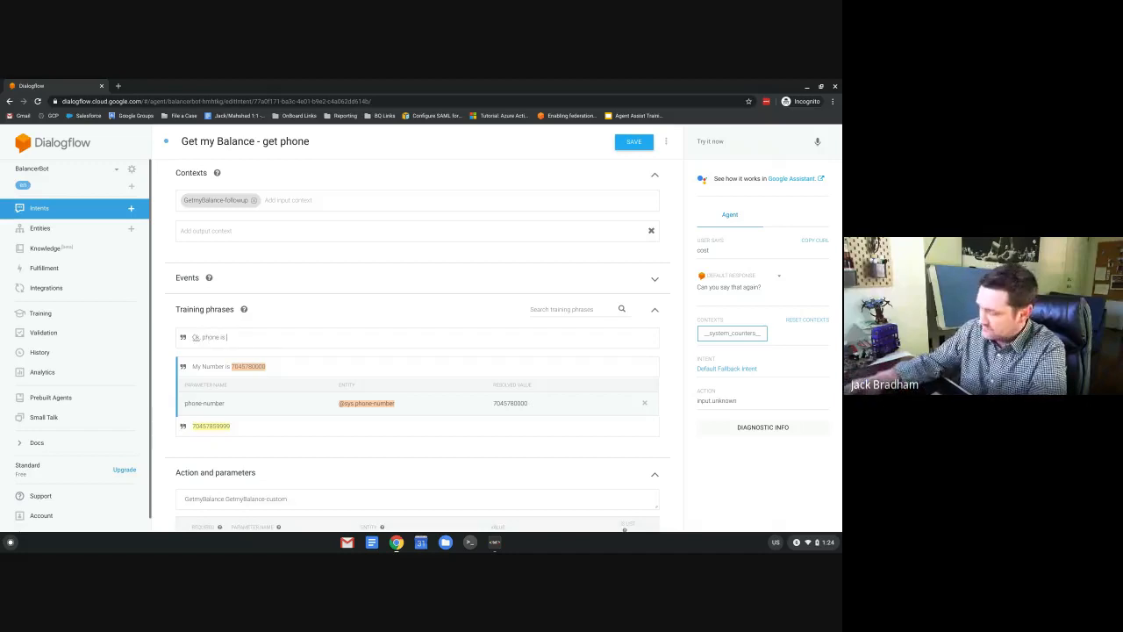
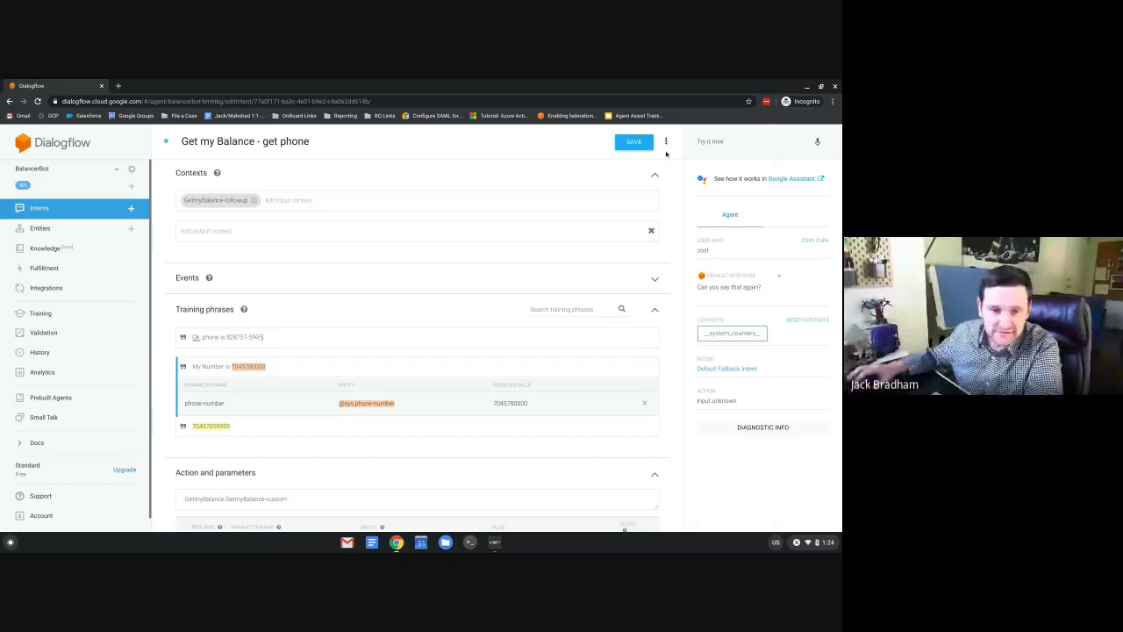
{"action": "left_click", "coordinate": [633, 142]}
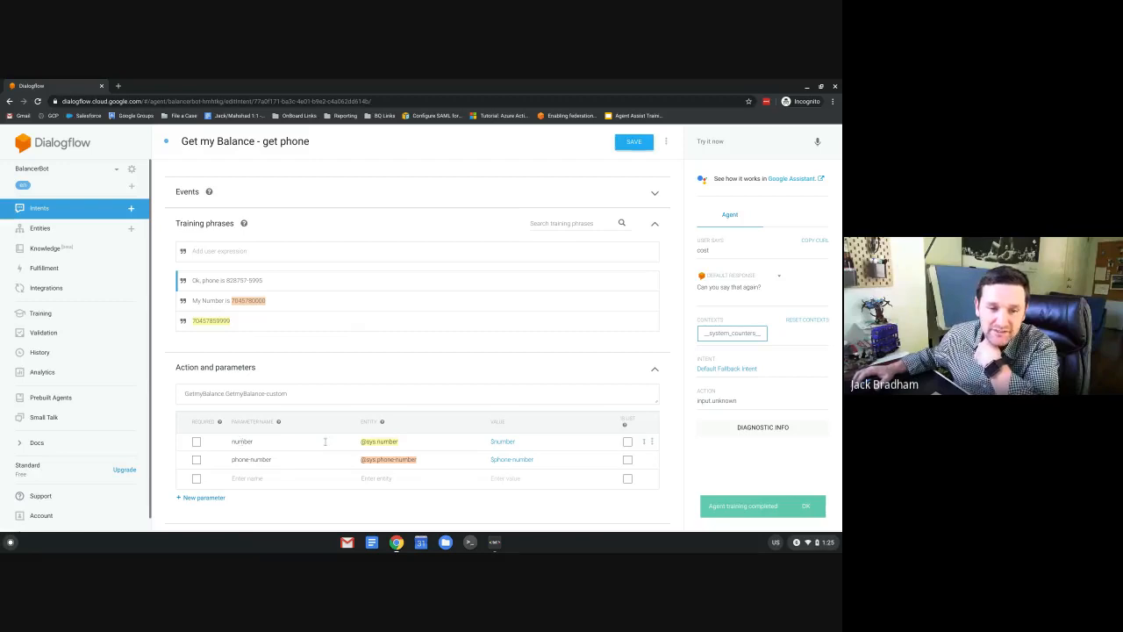
Replace the plain-number phrase with hyphenated and unhyphenated phone-number phrases and save.
{"action": "left_click", "coordinate": [228, 323]}
{"action": "double_click", "coordinate": [227, 324]}
{"action": "key", "text": "ctrl+c"}
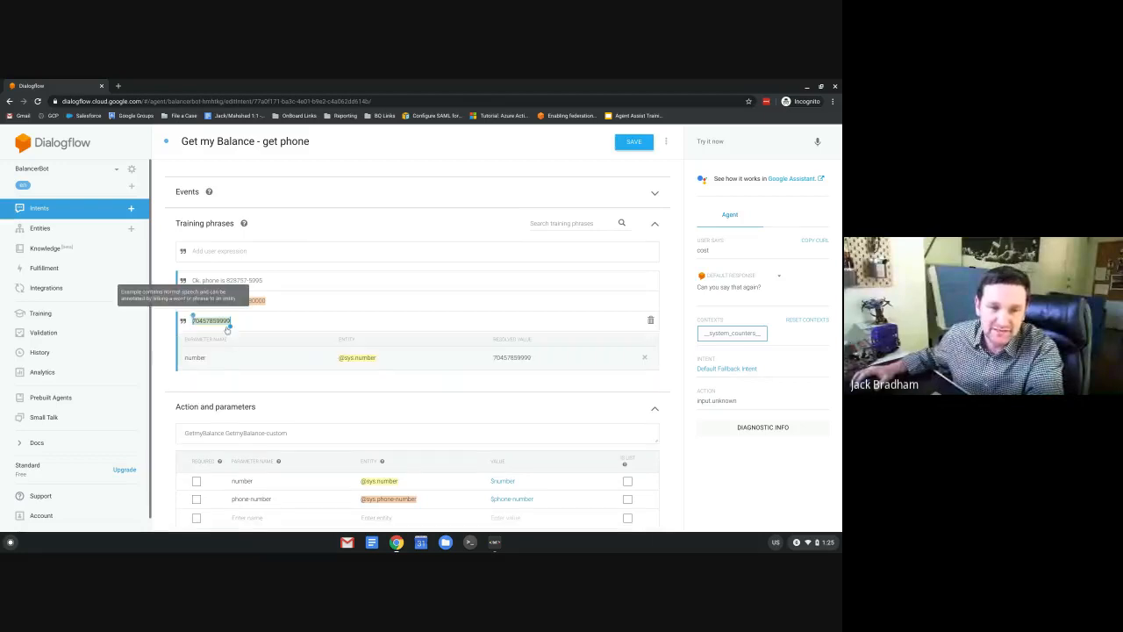
{"action": "scroll", "coordinate": [429, 422], "scroll_direction": "down", "scroll_amount": 1}
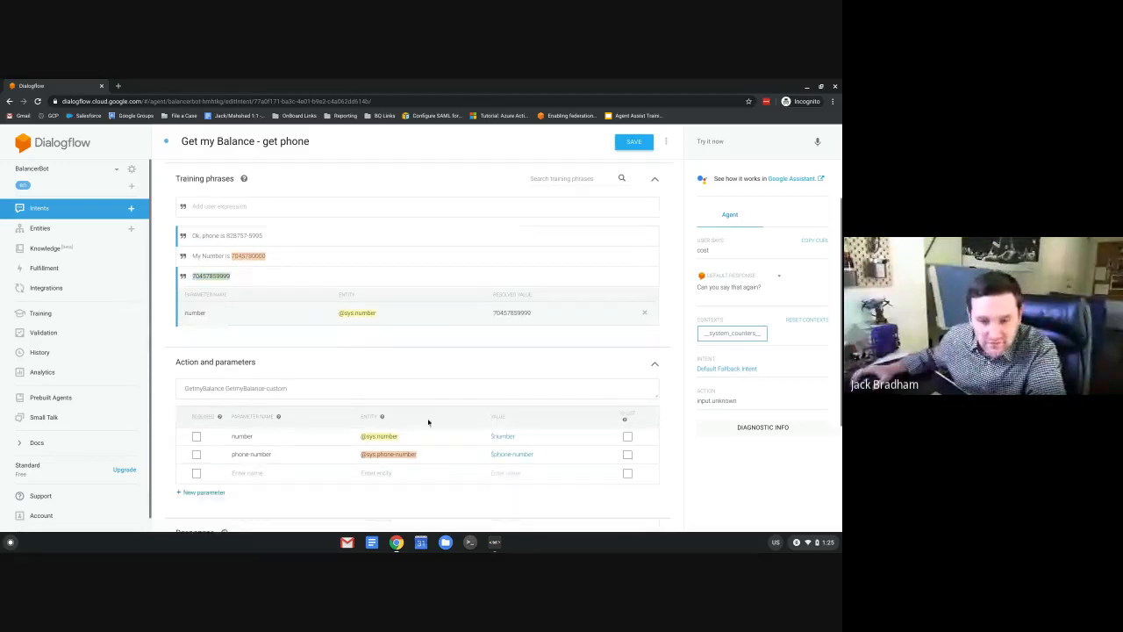
{"action": "scroll", "coordinate": [428, 422], "scroll_direction": "down", "scroll_amount": 1}
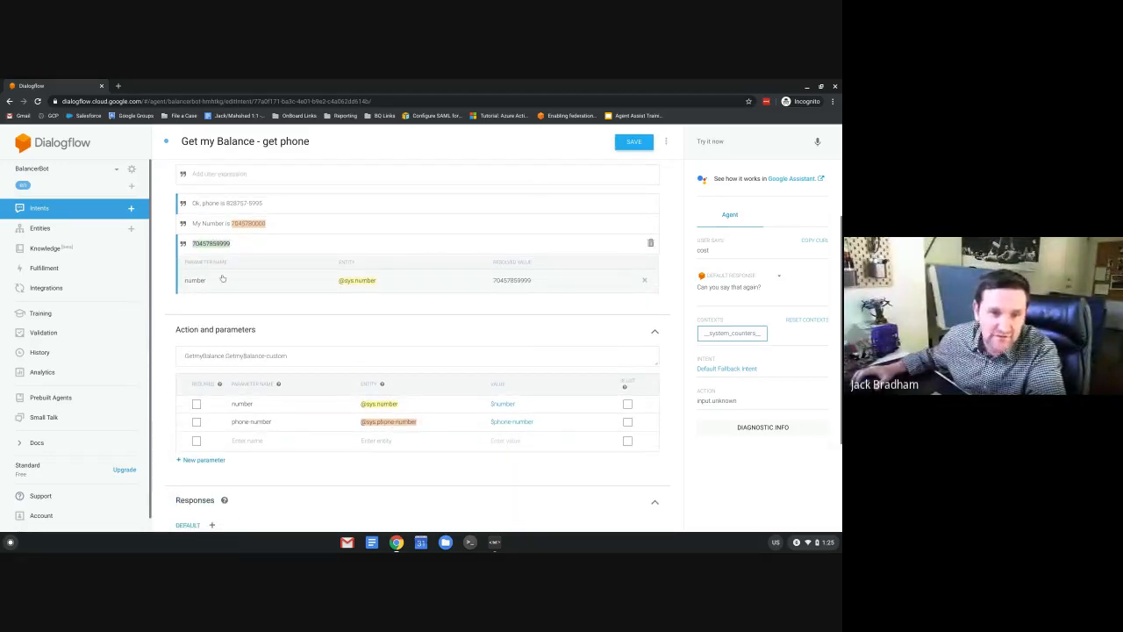
{"action": "scroll", "coordinate": [226, 271], "scroll_direction": "up", "scroll_amount": 2}
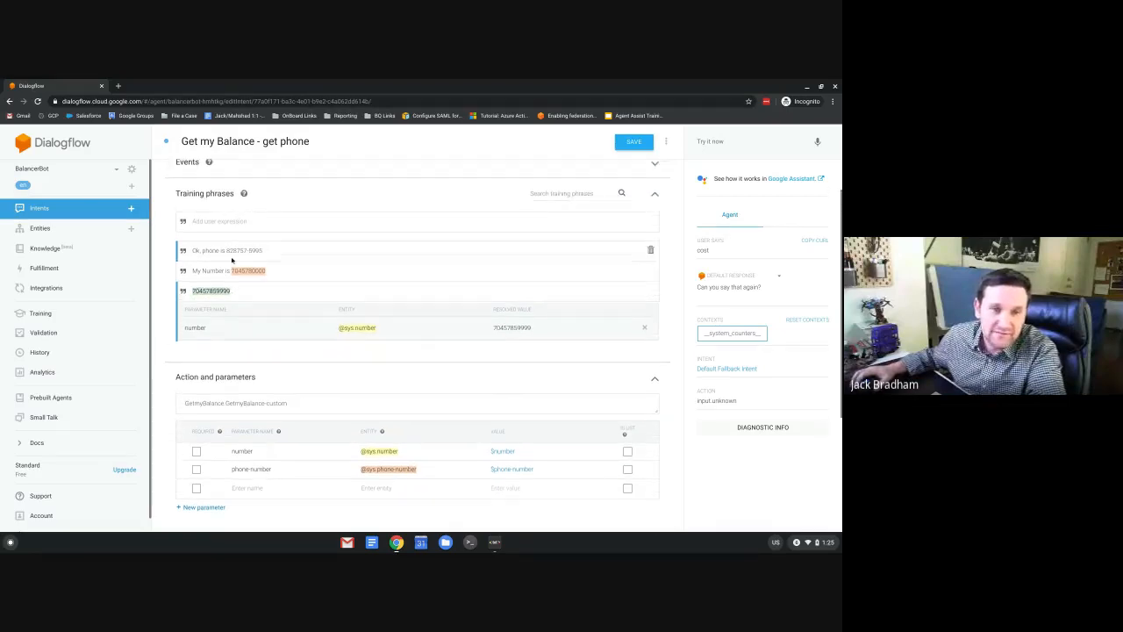
{"action": "left_click", "coordinate": [650, 291]}
{"action": "left_click", "coordinate": [472, 221]}
{"action": "key", "text": "ctrl+v"}
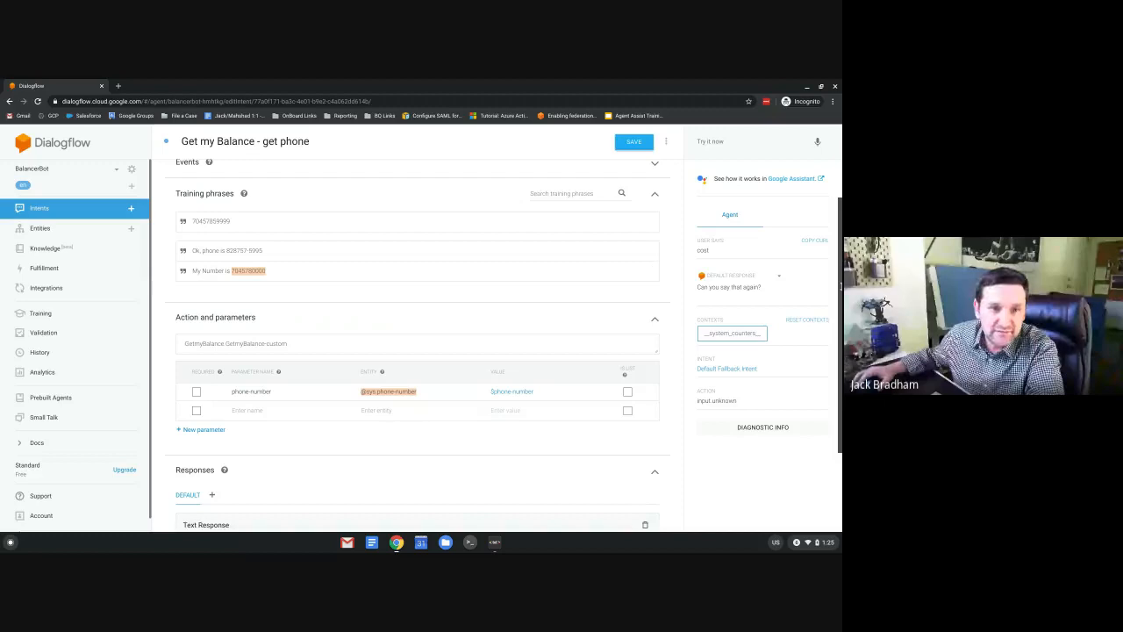
{"action": "type", "text": "-578"}
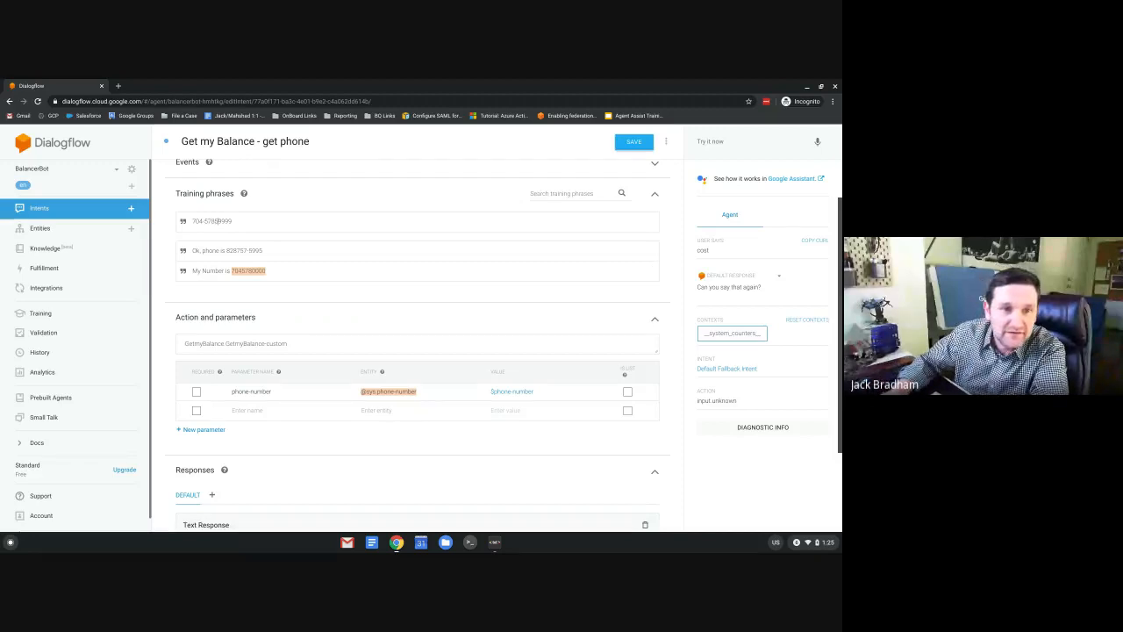
{"action": "type", "text": "-"}
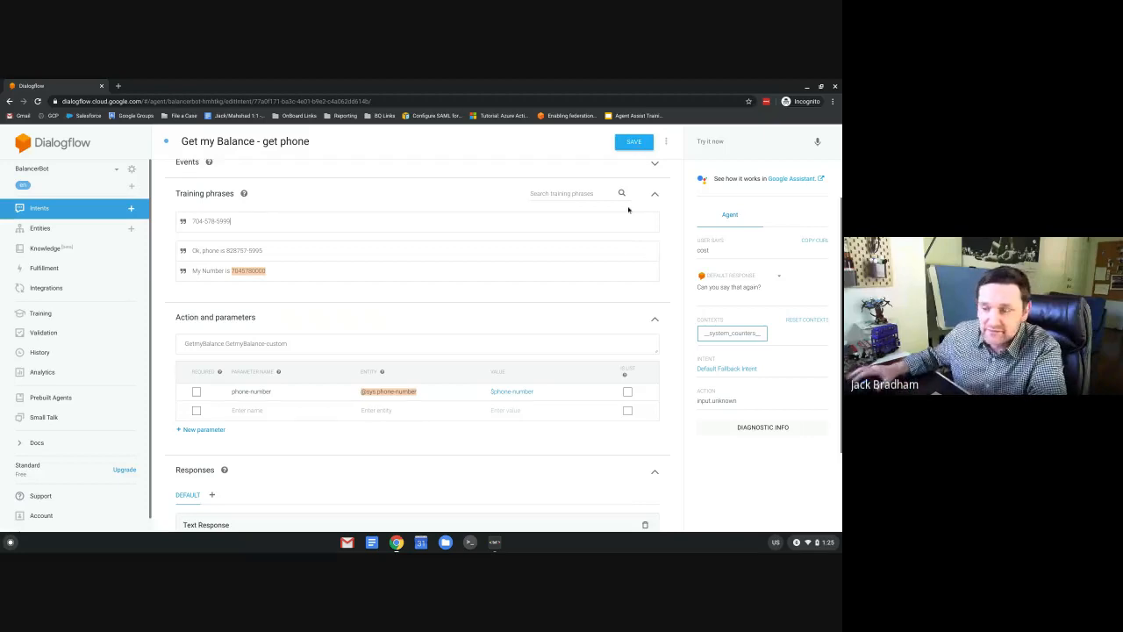
{"action": "key", "text": "Return"}
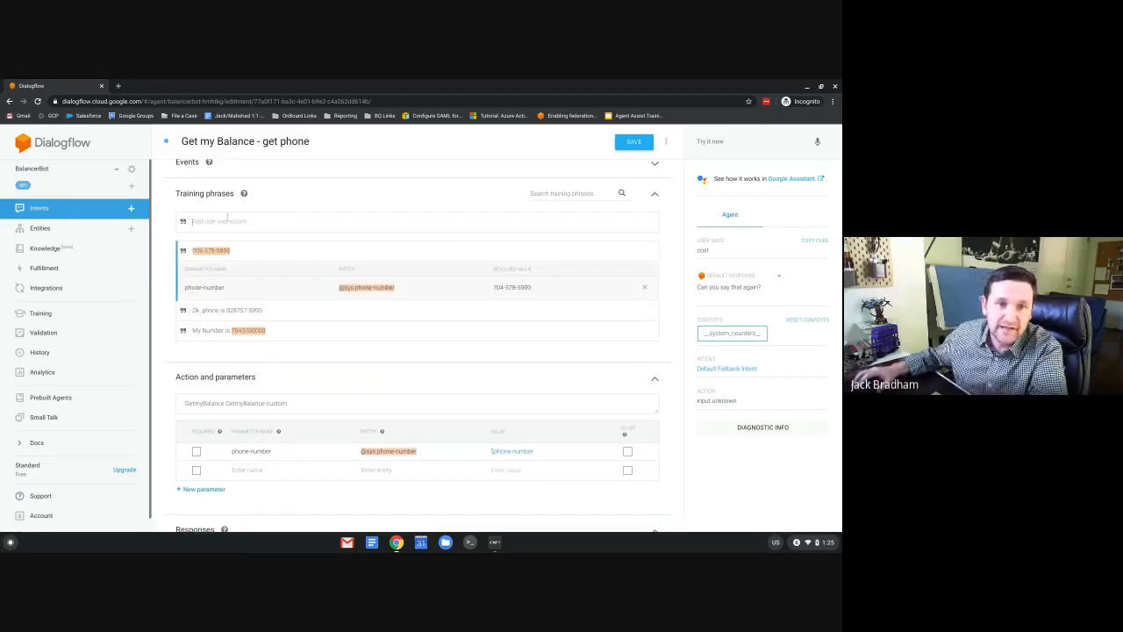
{"action": "key", "text": "ctrl+v"}
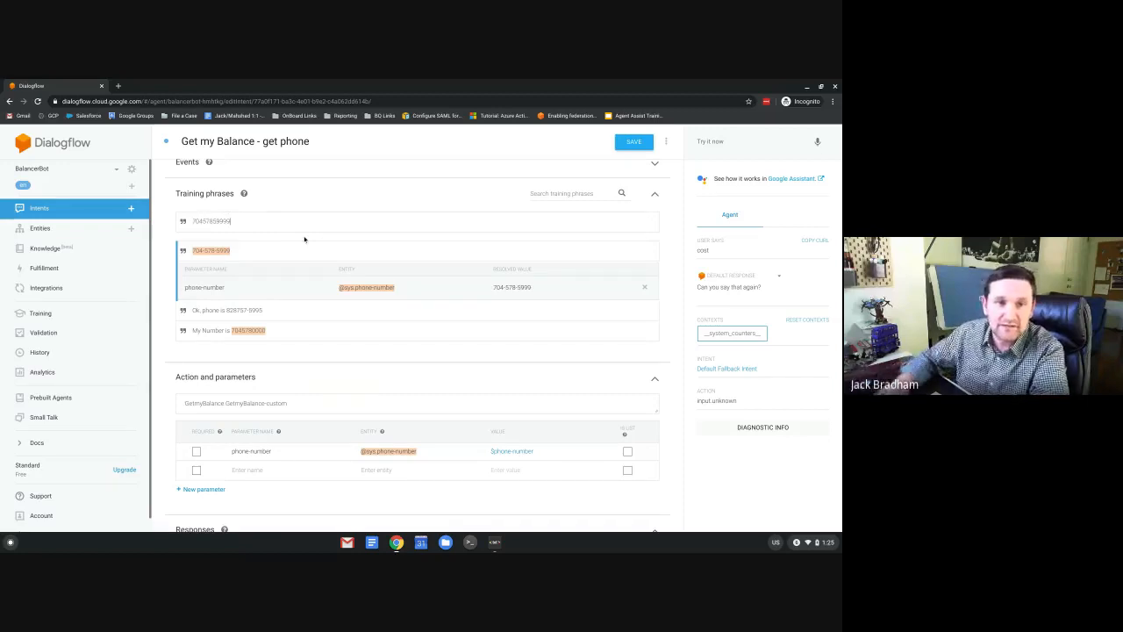
{"action": "left_click", "coordinate": [634, 143]}
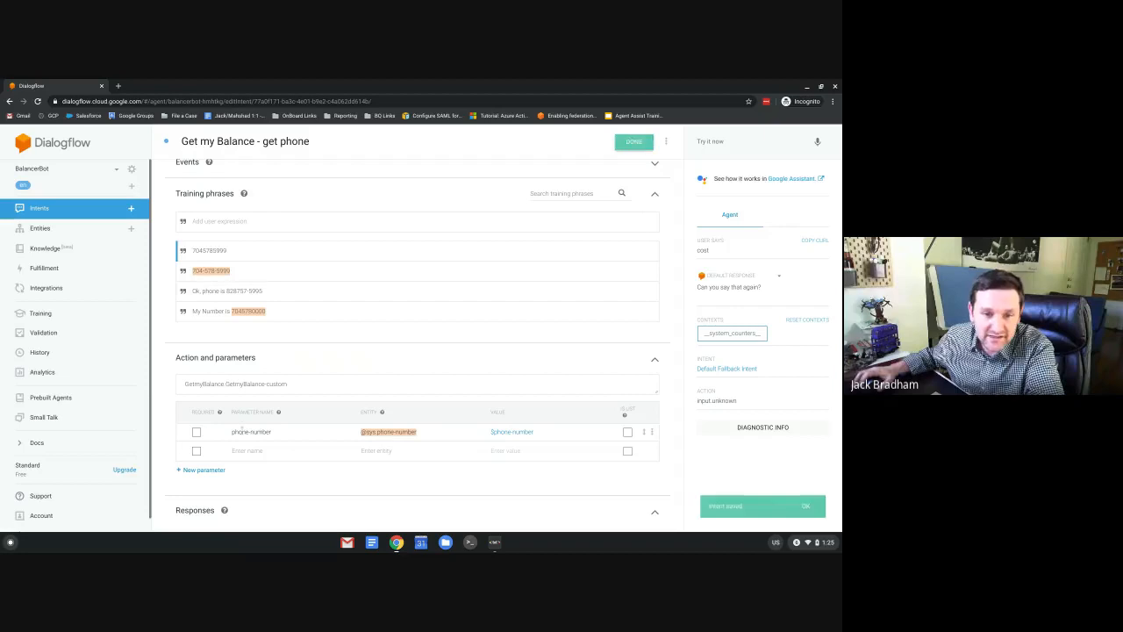
Enter 'Ok, I am going to text your balance OK?' as the first text response and save.
{"action": "scroll", "coordinate": [293, 400], "scroll_direction": "down", "scroll_amount": 2}
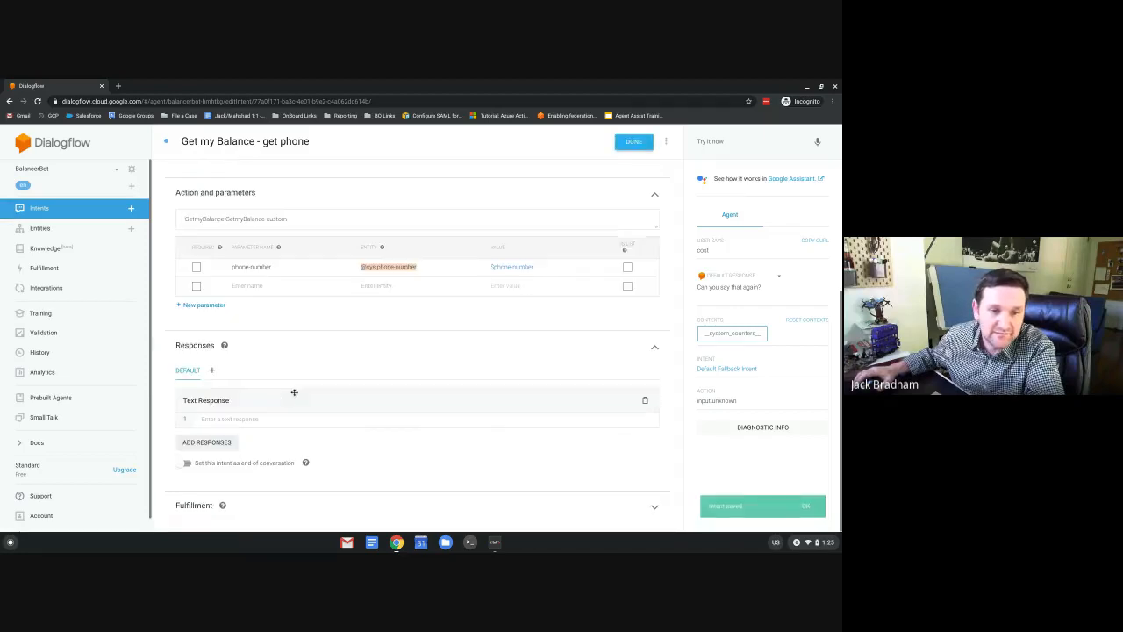
{"action": "left_click", "coordinate": [230, 418]}
{"action": "type", "text": "Ok, I"}
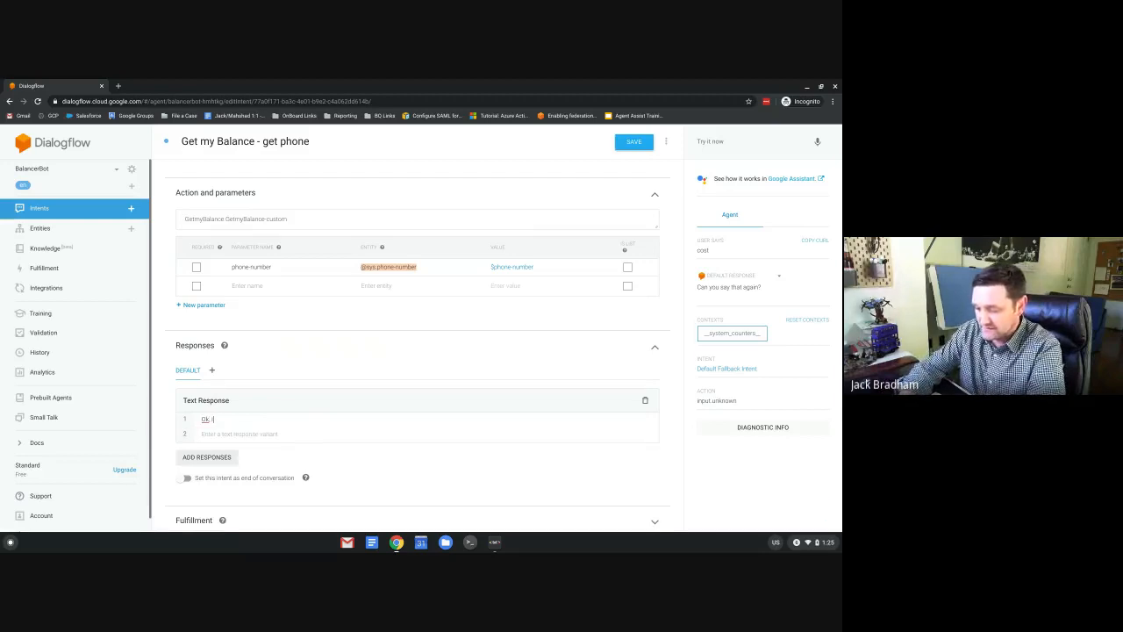
{"action": "type", "text": " am going to t"}
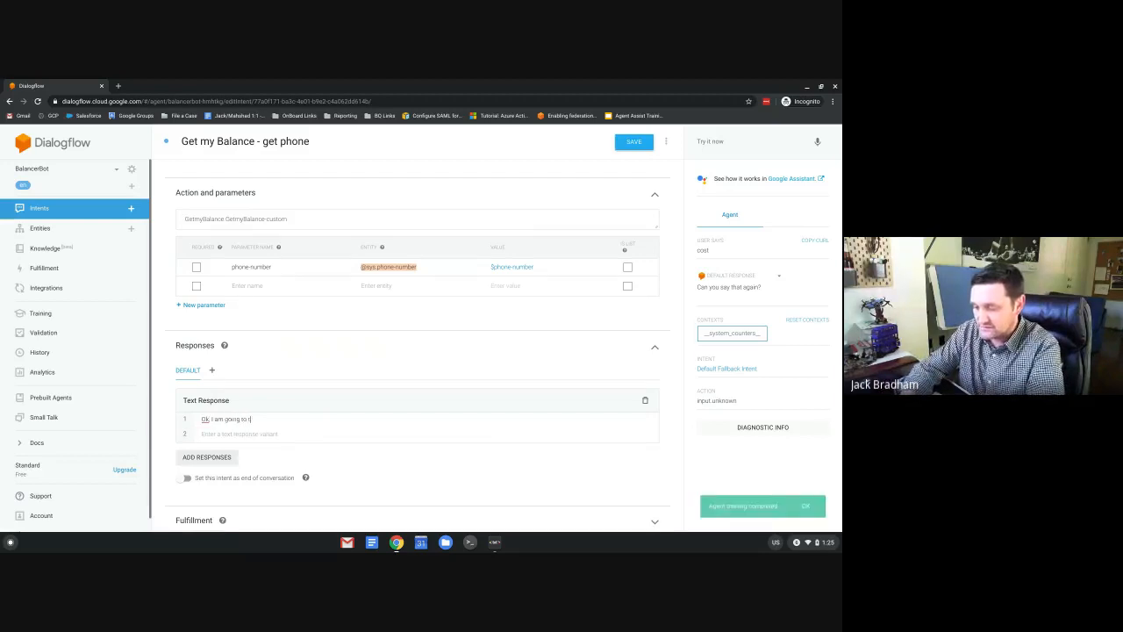
{"action": "type", "text": "ext your"}
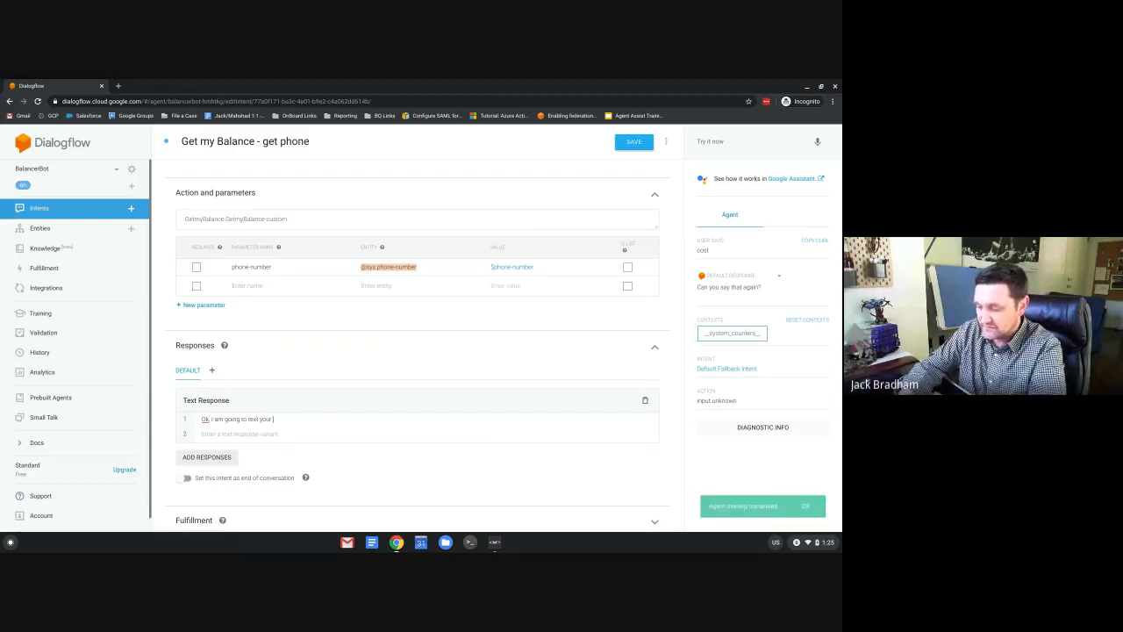
{"action": "type", "text": " balance"}
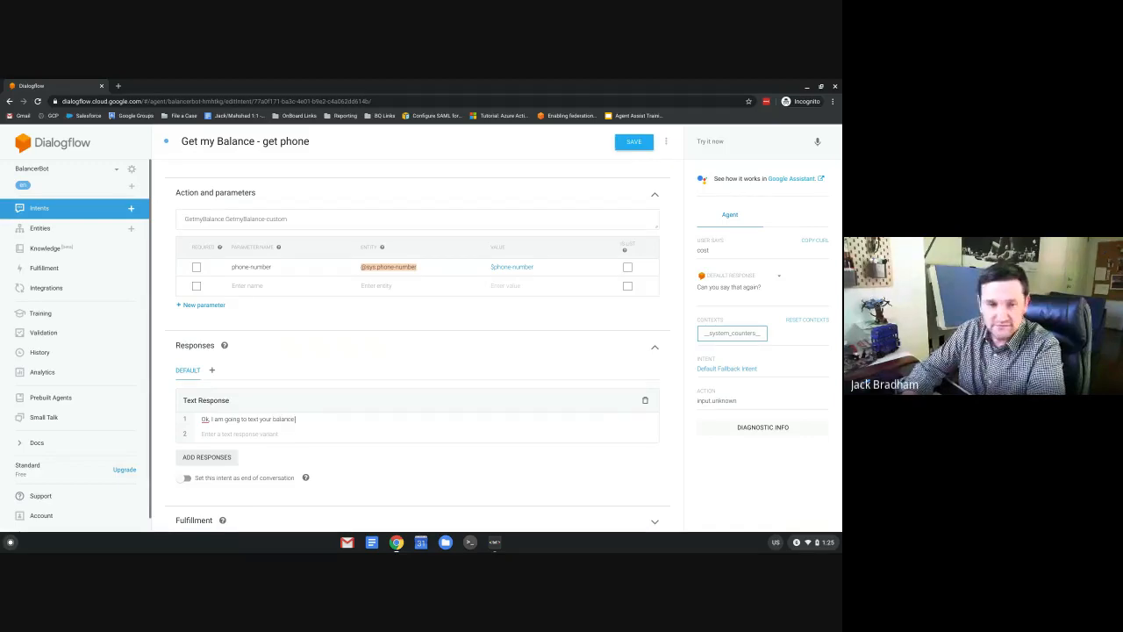
{"action": "type", "text": " OK?"}
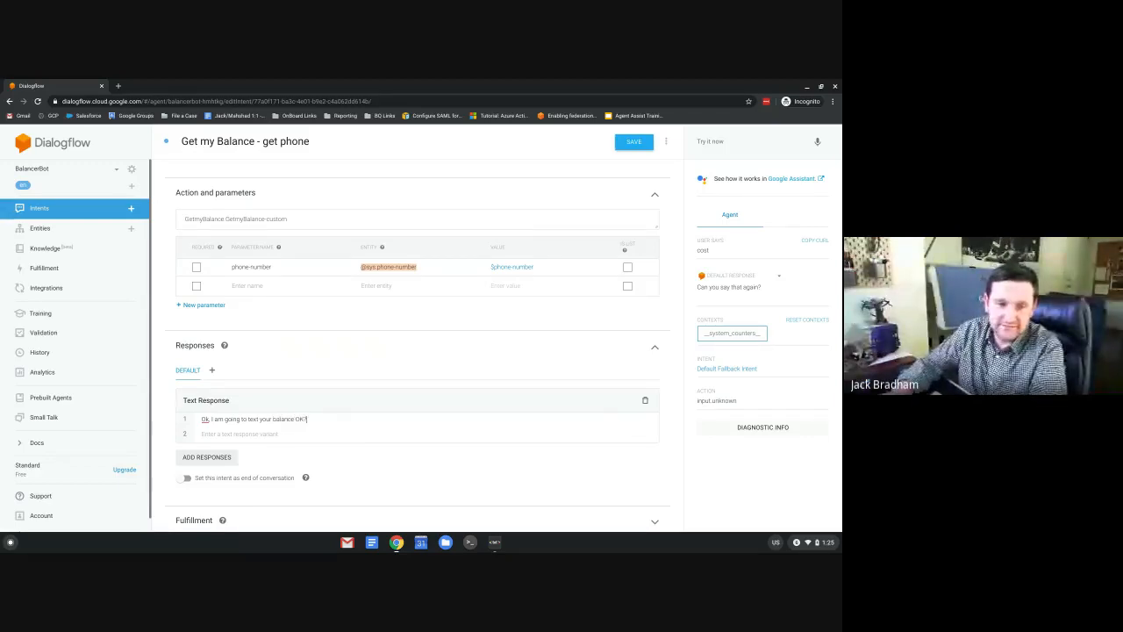
{"action": "left_click", "coordinate": [634, 141]}
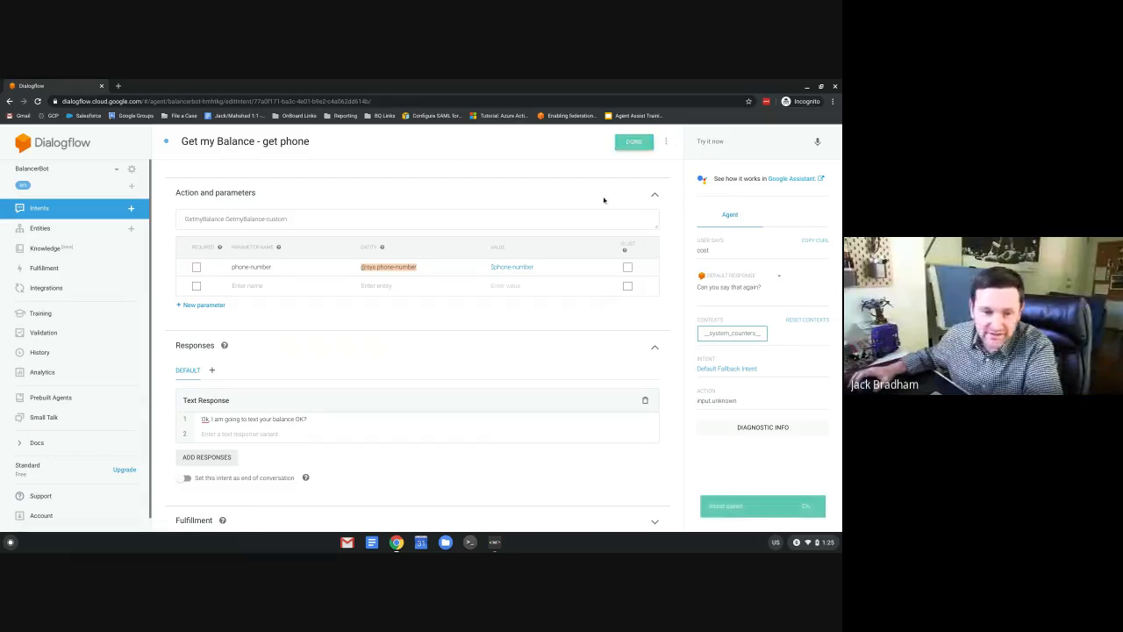
Send 'Balance' then a phone number in the test console; the reply is 'Ok, I am going to text your balance OK?'.
{"action": "left_click", "coordinate": [715, 144]}
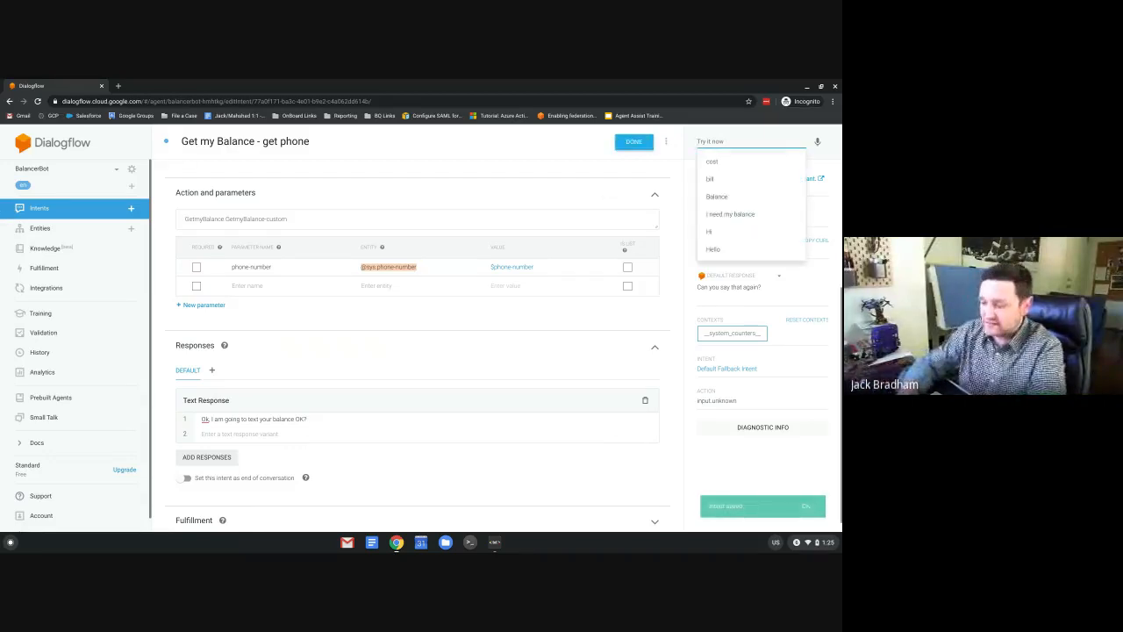
{"action": "type", "text": "Balance"}
{"action": "key", "text": "Return"}
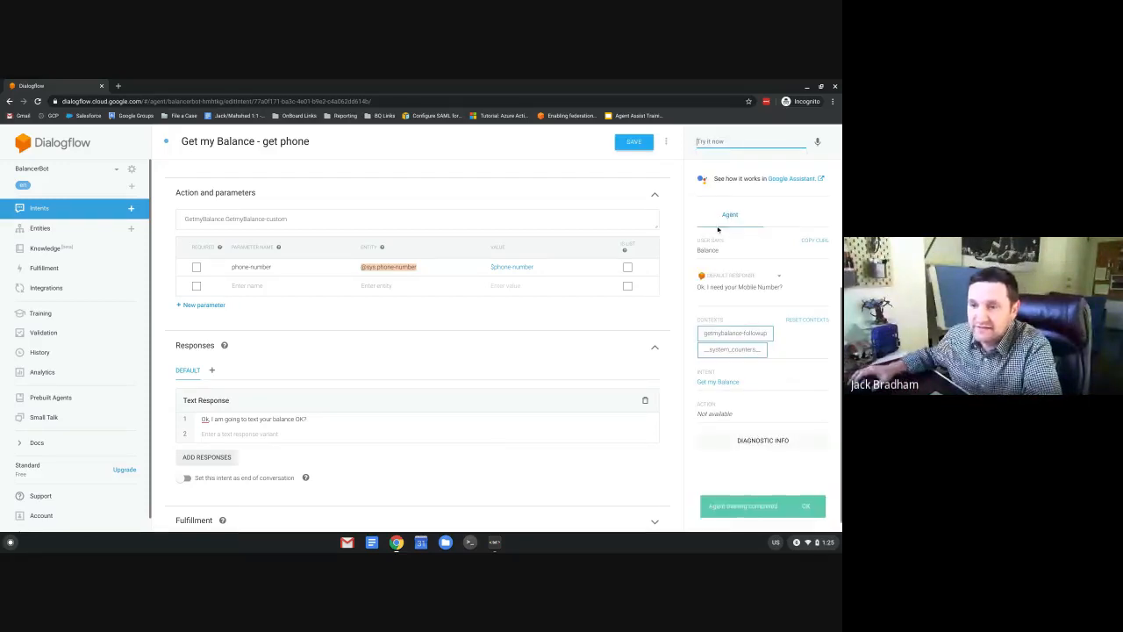
{"action": "type", "text": "555"}
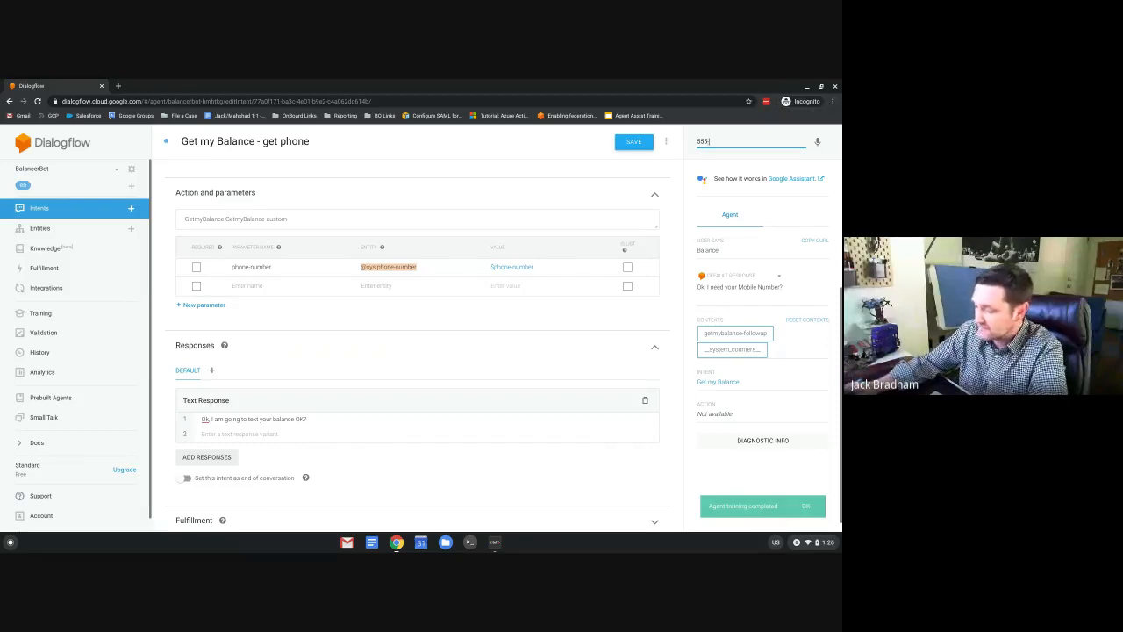
{"action": "type", "text": "-789-1212"}
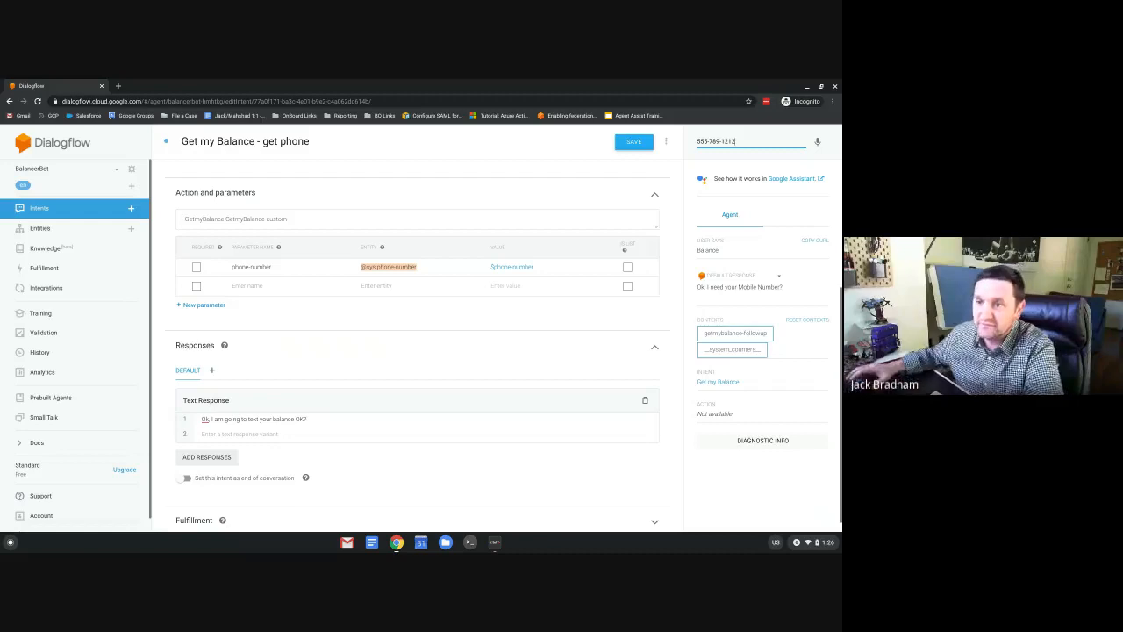
{"action": "key", "text": "Return"}
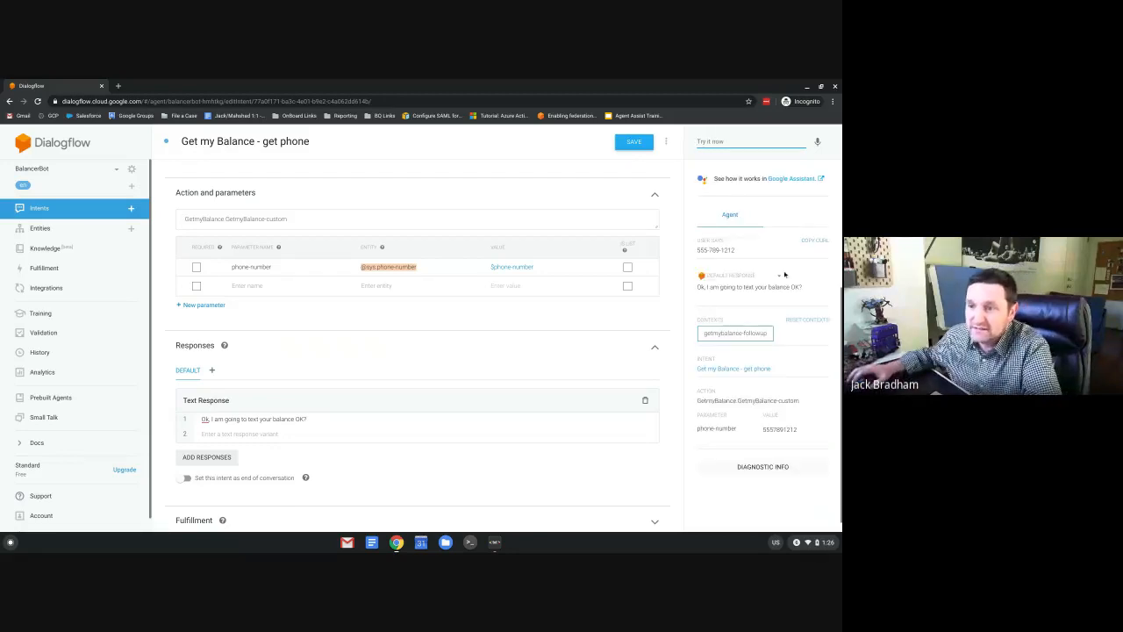
{"action": "left_click_drag", "start_coordinate": [699, 287], "coordinate": [774, 287]}
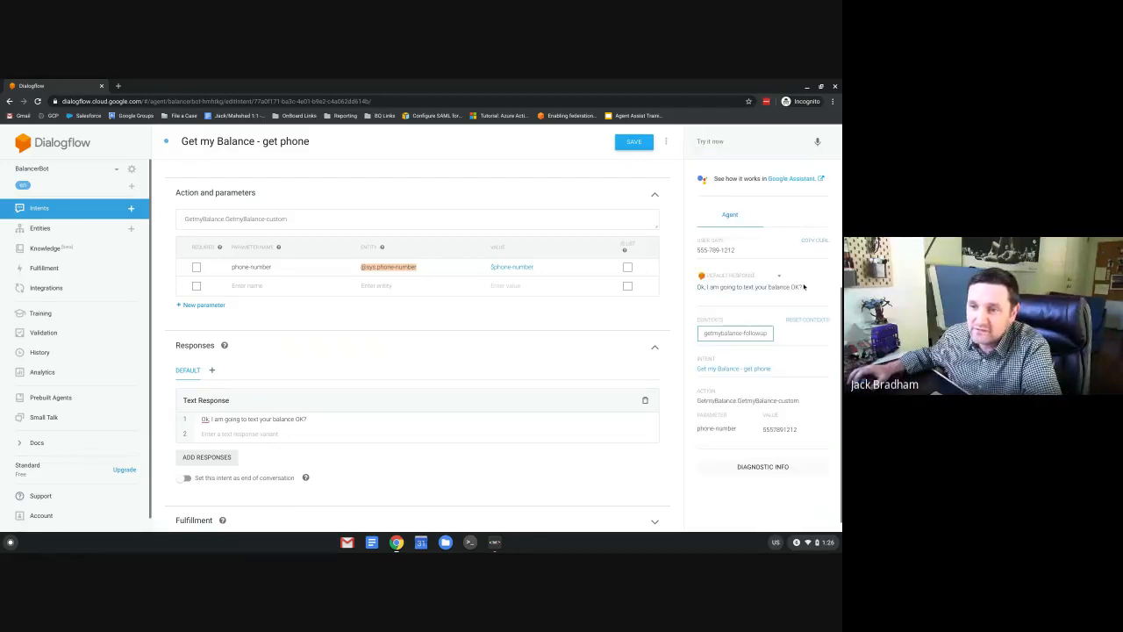
{"action": "left_click_drag", "start_coordinate": [699, 287], "coordinate": [801, 287]}
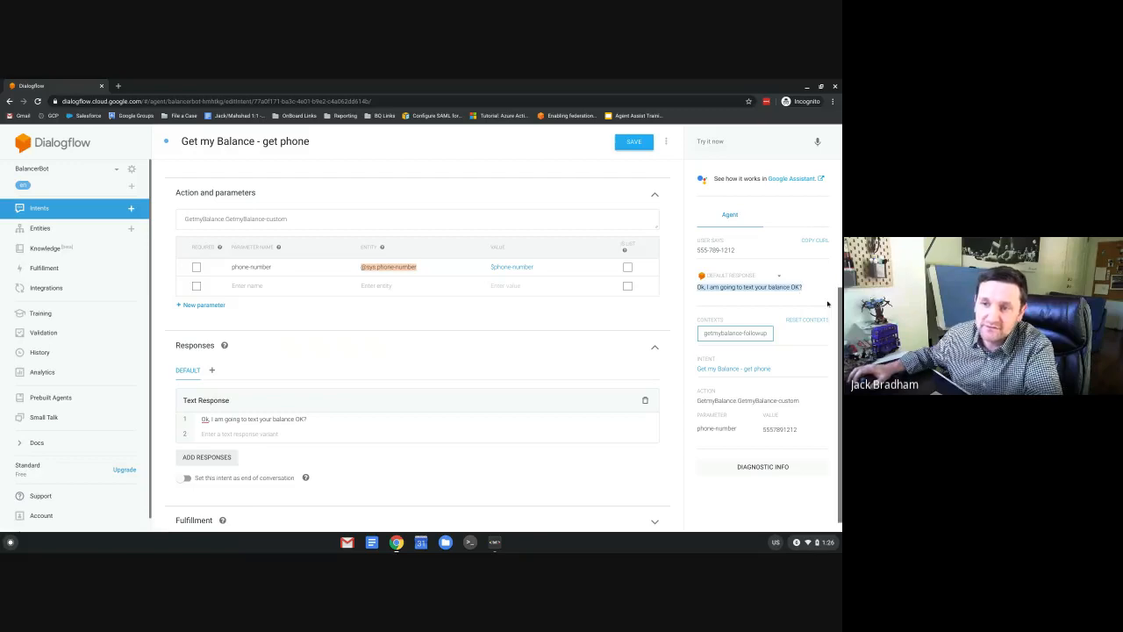
Add 'yes' and 'no' follow-ups to Get my Balance - get phone, then open the get phone - yes intent.
{"action": "left_click", "coordinate": [52, 215]}
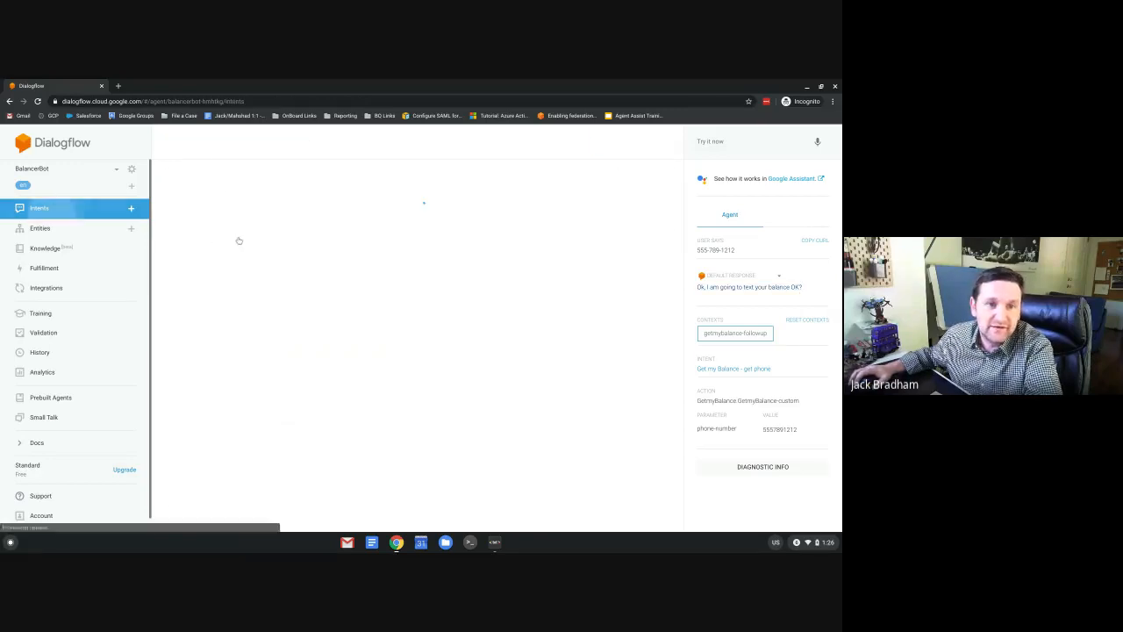
{"action": "left_click", "coordinate": [230, 238]}
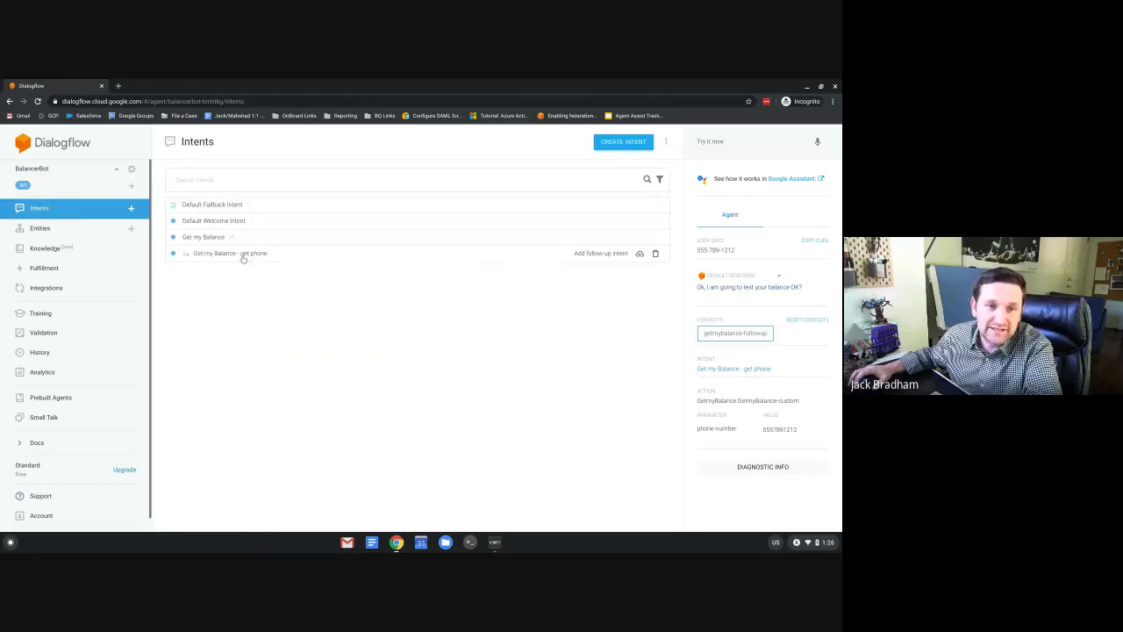
{"action": "left_click", "coordinate": [601, 254]}
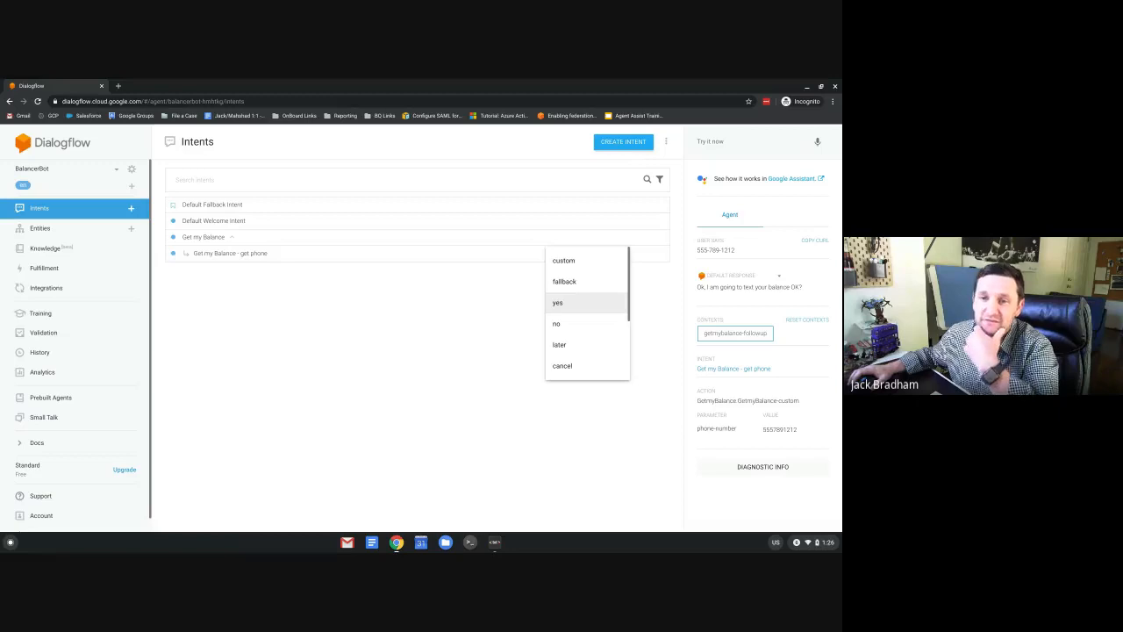
{"action": "left_click", "coordinate": [692, 311]}
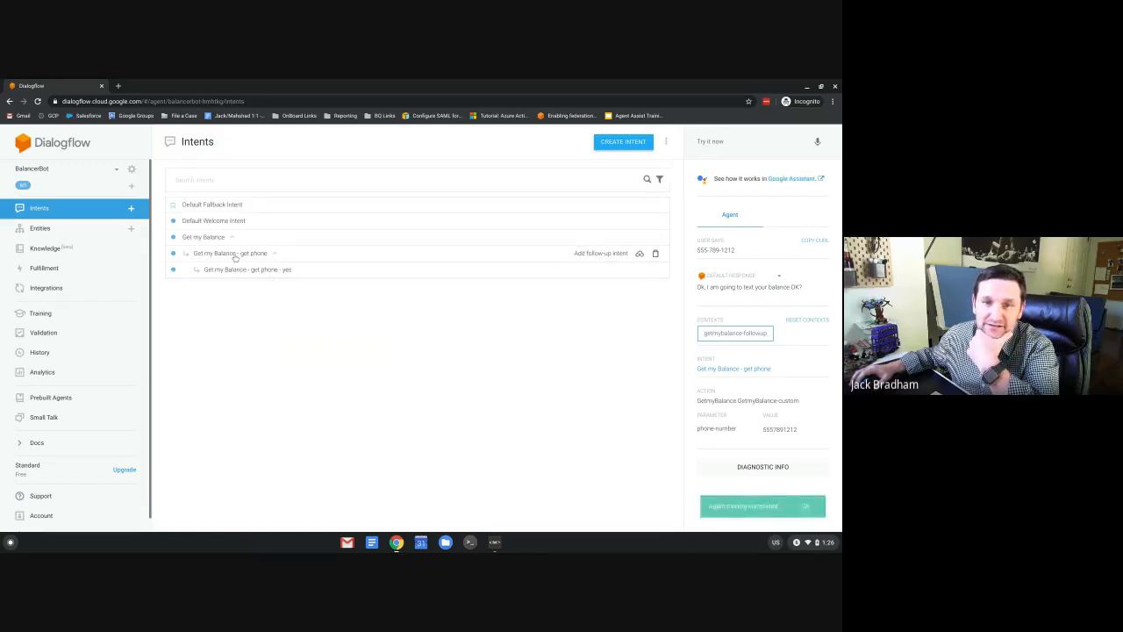
{"action": "left_click", "coordinate": [600, 253]}
{"action": "left_click", "coordinate": [599, 330]}
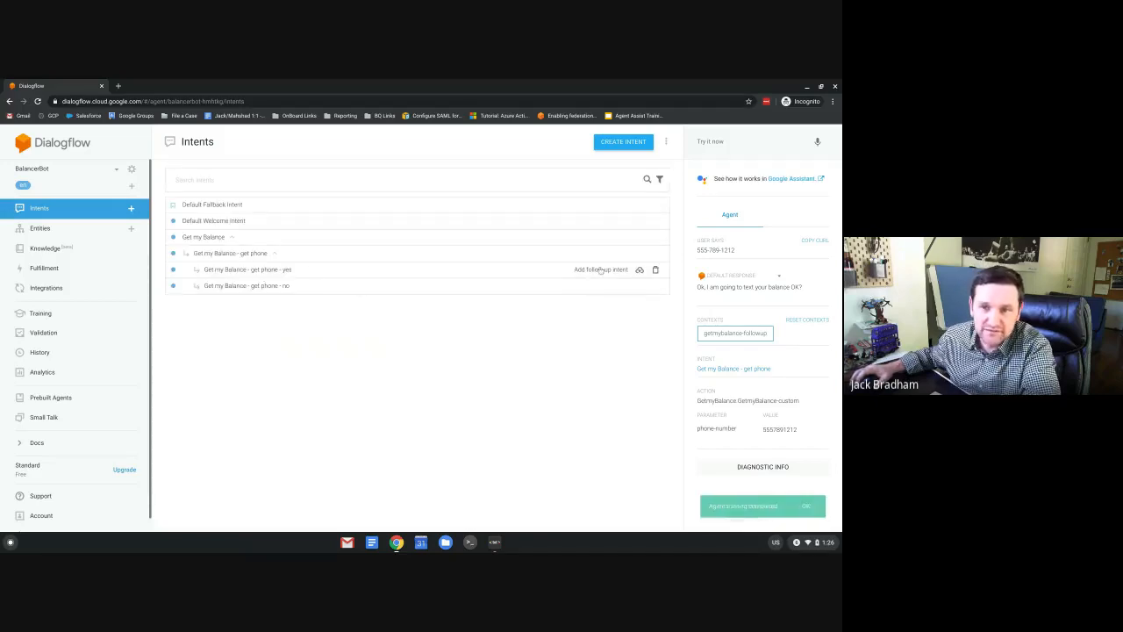
{"action": "left_click", "coordinate": [259, 273]}
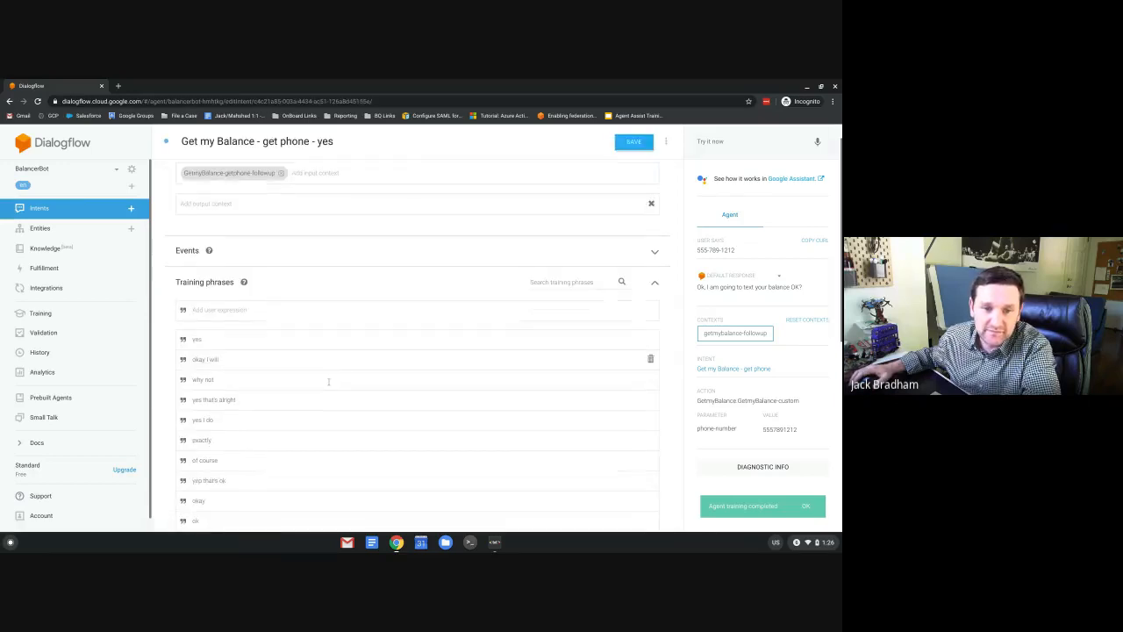
Write the get phone - yes text response 'Done. I have texted that you.'.
{"action": "scroll", "coordinate": [325, 380], "scroll_direction": "down", "scroll_amount": 10}
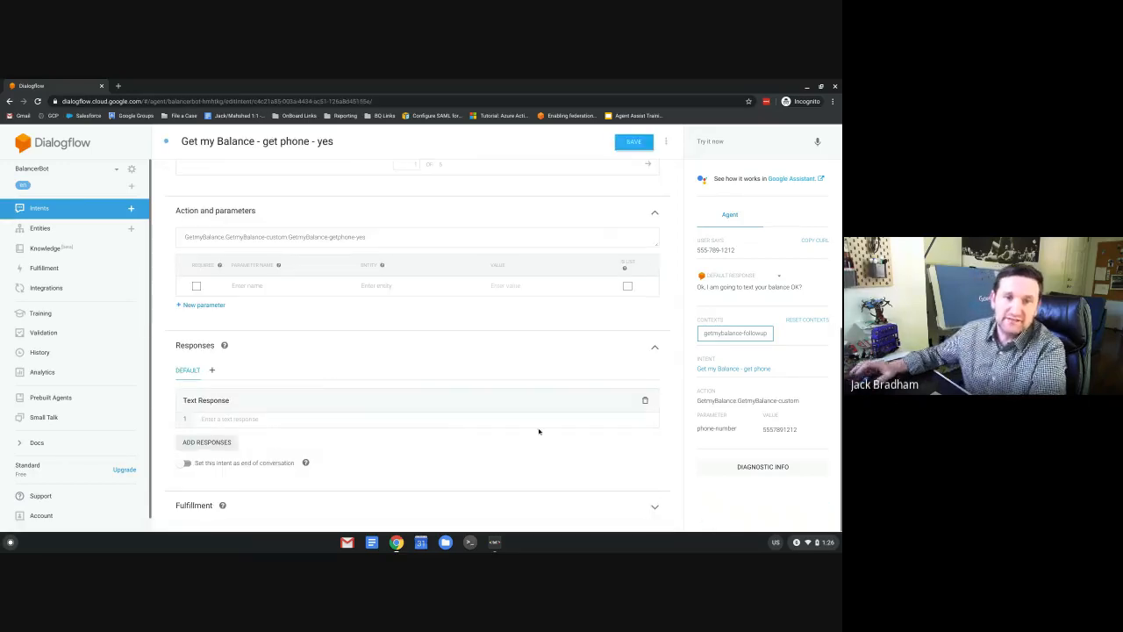
{"action": "left_click", "coordinate": [539, 428]}
{"action": "type", "text": "Done. I wil"}
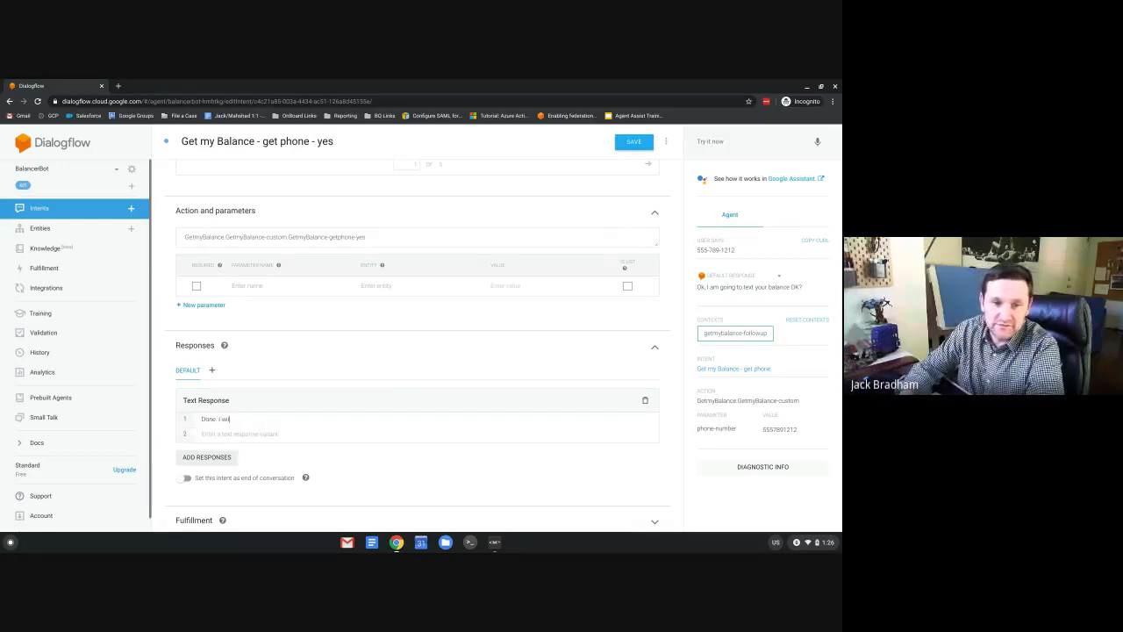
{"action": "type", "text": "l"}
{"action": "key", "text": "BackSpace"}
{"action": "key", "text": "BackSpace"}
{"action": "key", "text": "BackSpace"}
{"action": "key", "text": "BackSpace"}
{"action": "key", "text": "BackSpace"}
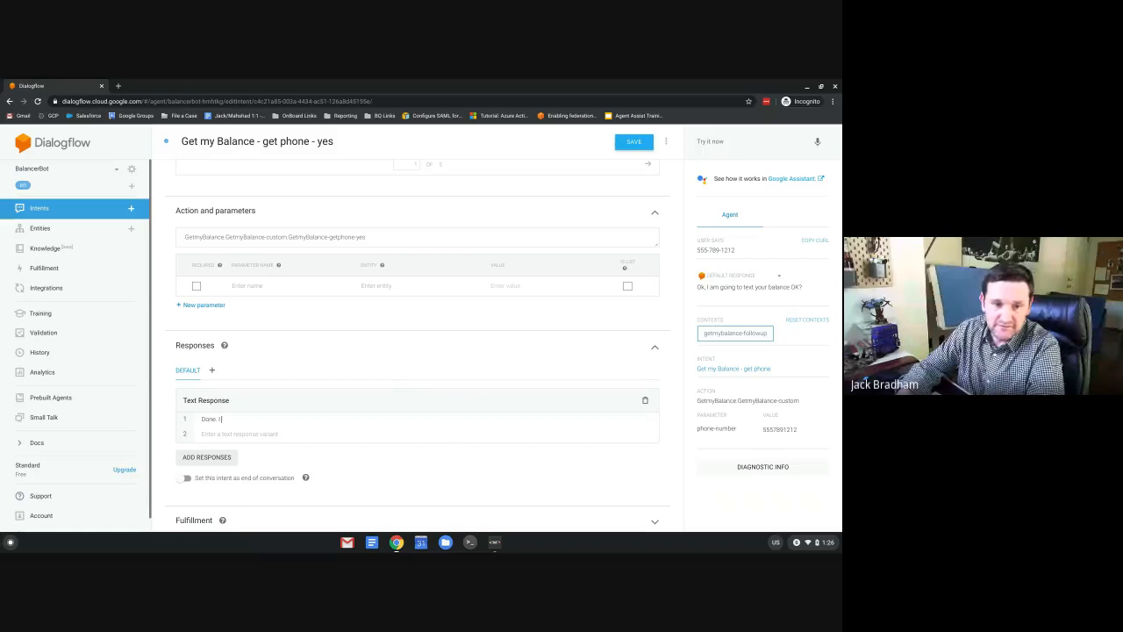
{"action": "type", "text": "have texted"}
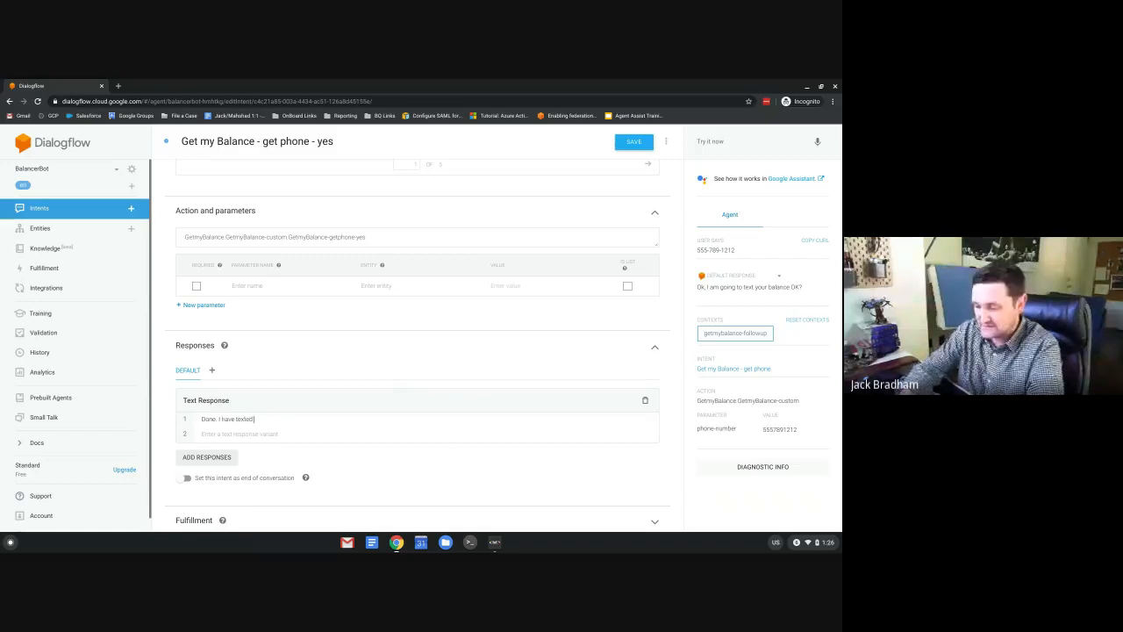
{"action": "type", "text": " that you."}
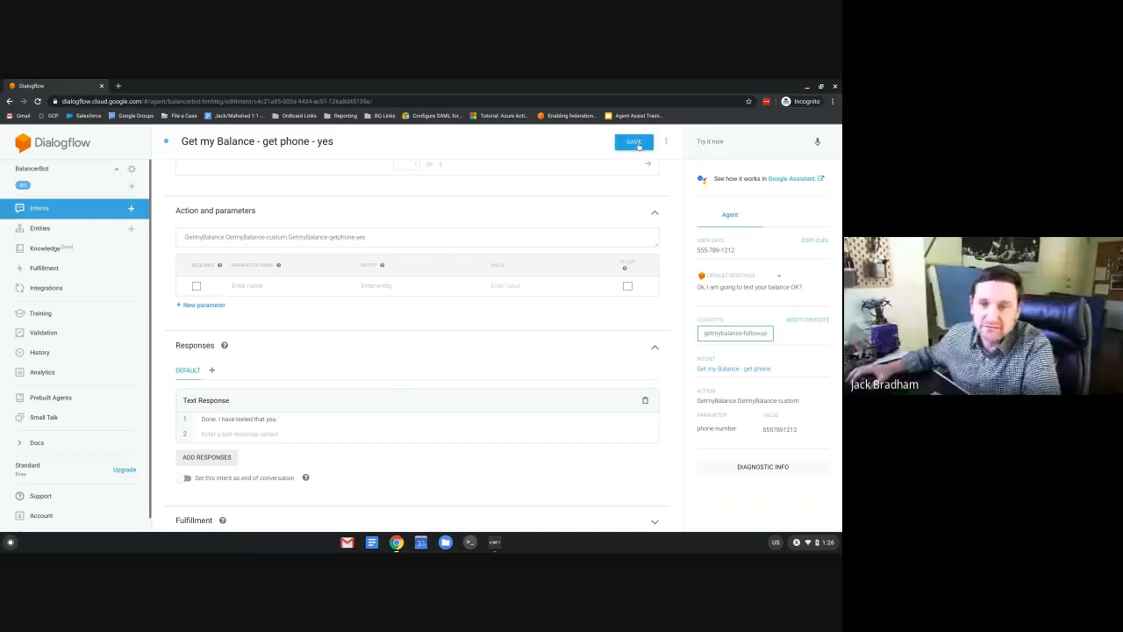
Mark the intent as end of conversation and save it.
{"action": "scroll", "coordinate": [295, 432], "scroll_direction": "down", "scroll_amount": 1}
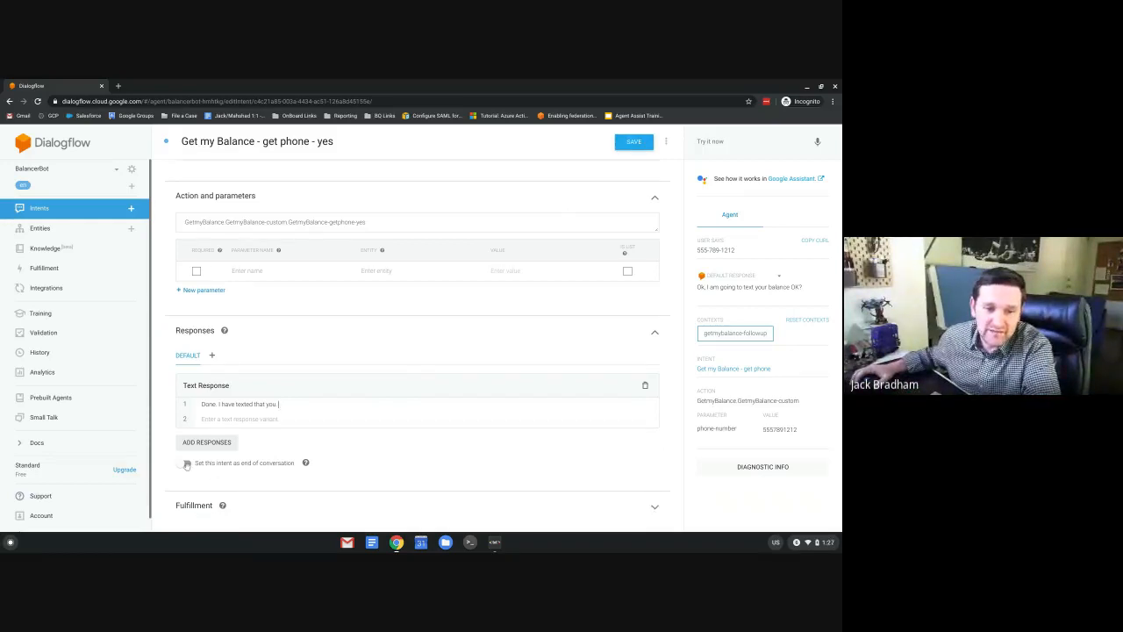
{"action": "left_click", "coordinate": [185, 463]}
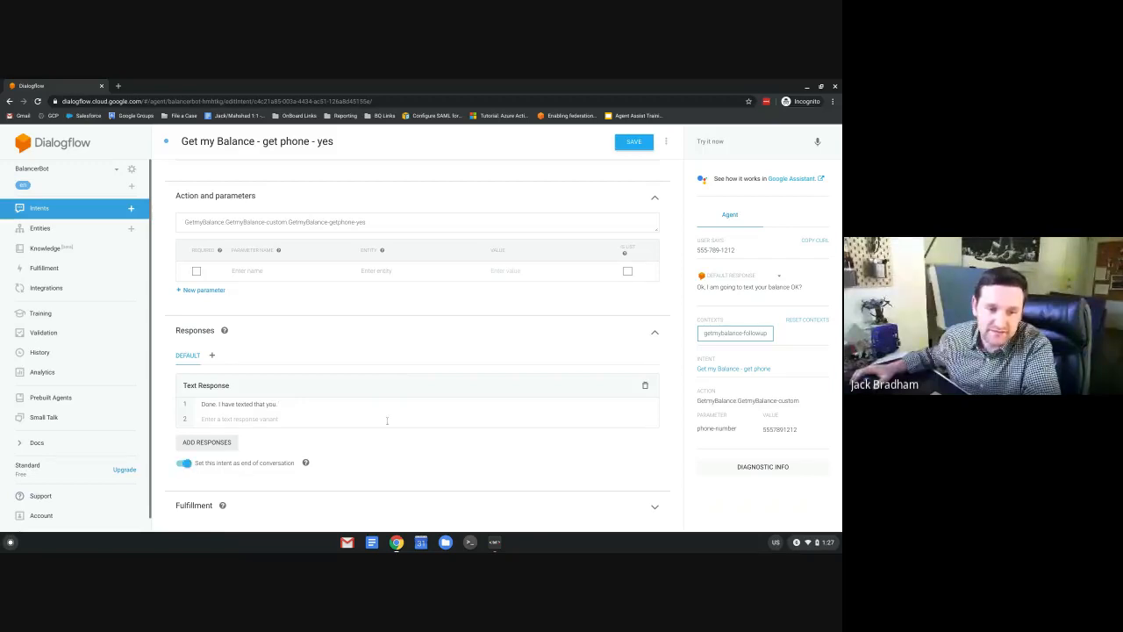
{"action": "left_click", "coordinate": [619, 144]}
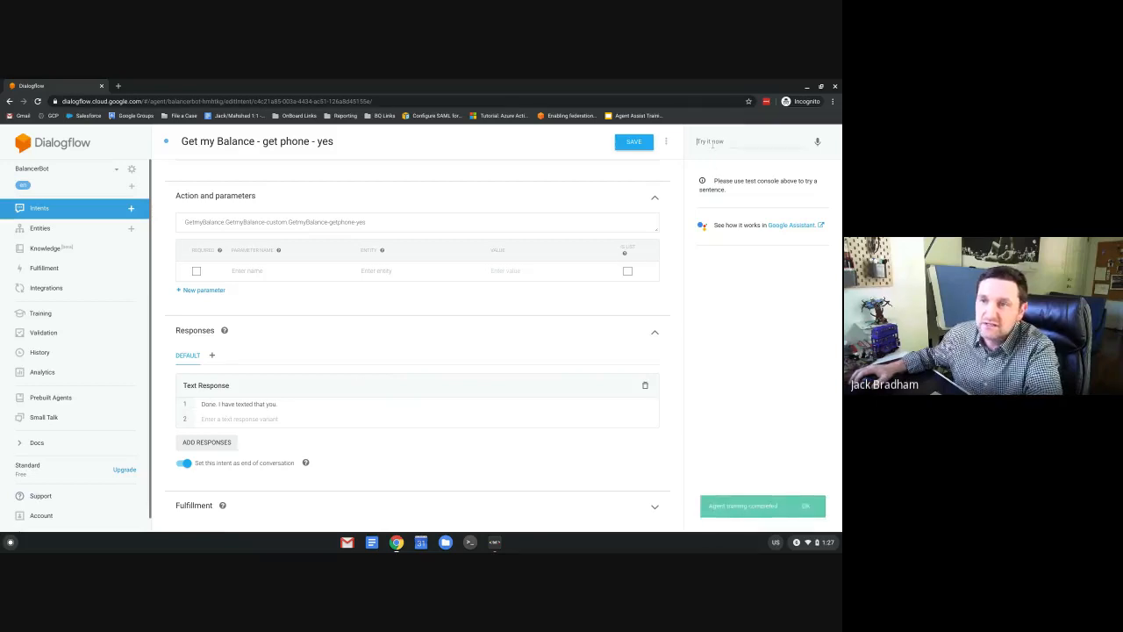
Test 'balance', a phone number and 'yes'; the agent replies 'Done. I have texted that you.'.
{"action": "left_click", "coordinate": [712, 144]}
{"action": "type", "text": "balance"}
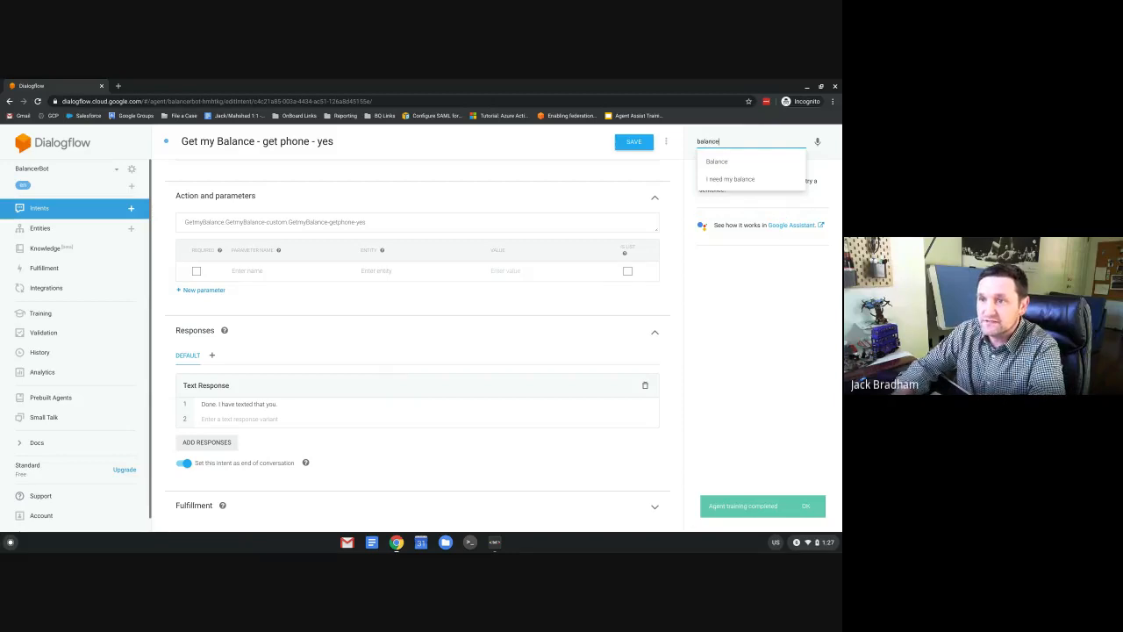
{"action": "key", "text": "Return"}
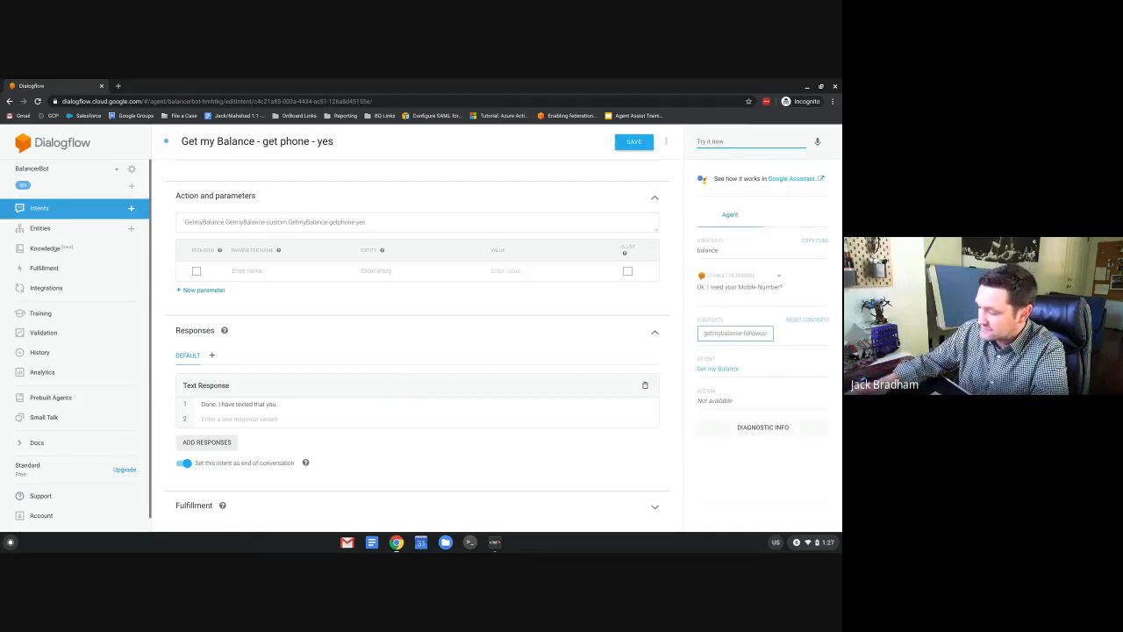
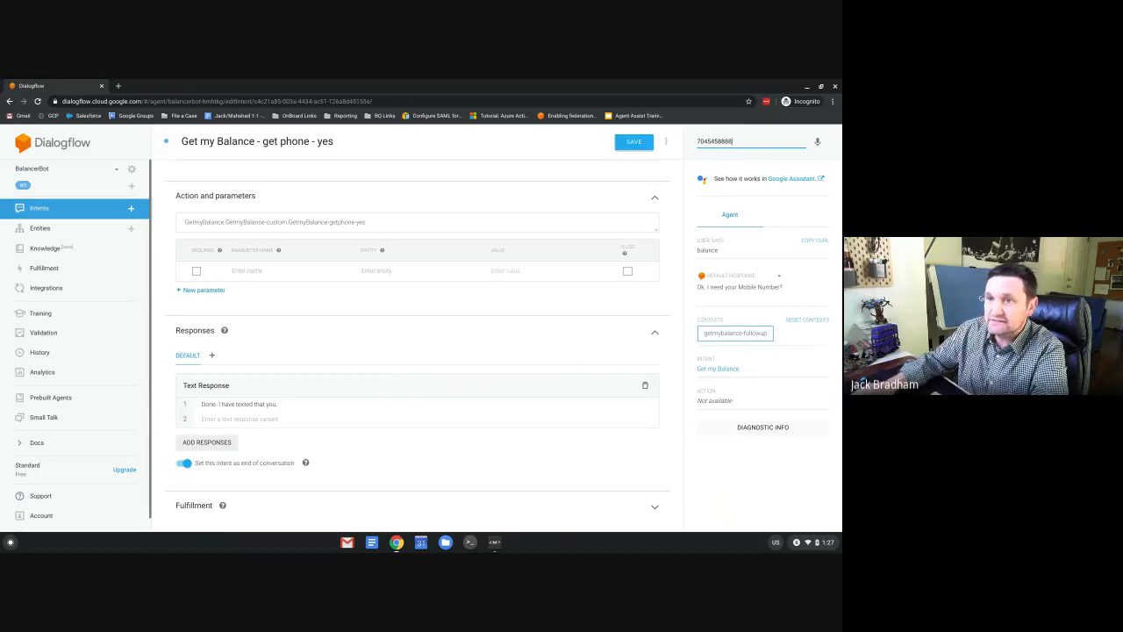
{"action": "key", "text": "Return"}
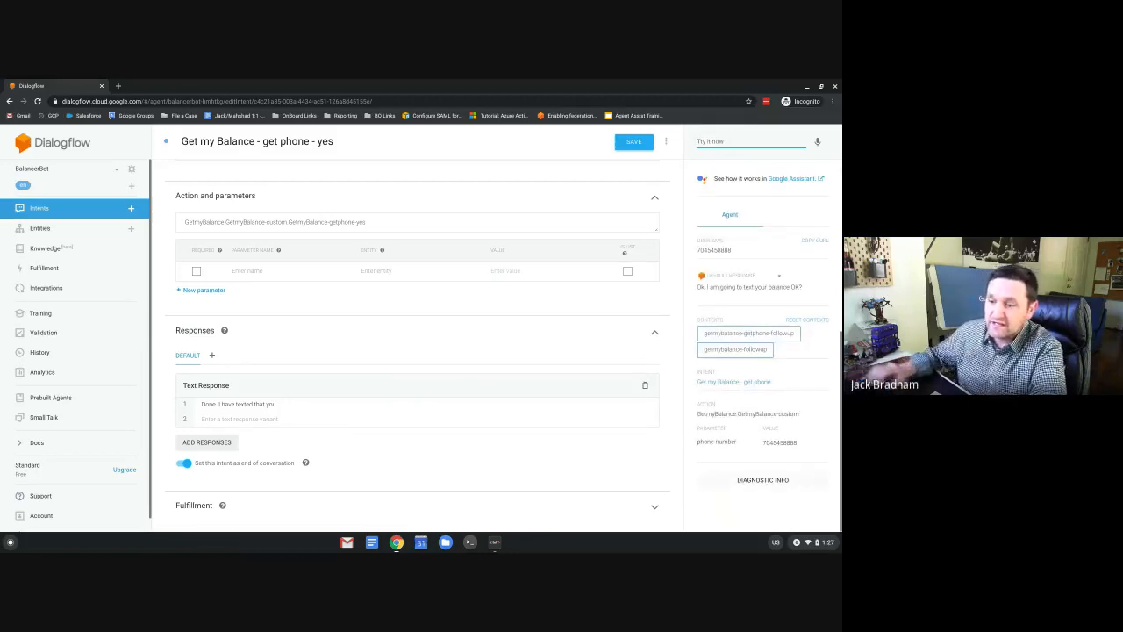
{"action": "type", "text": "yes"}
{"action": "key", "text": "Return"}
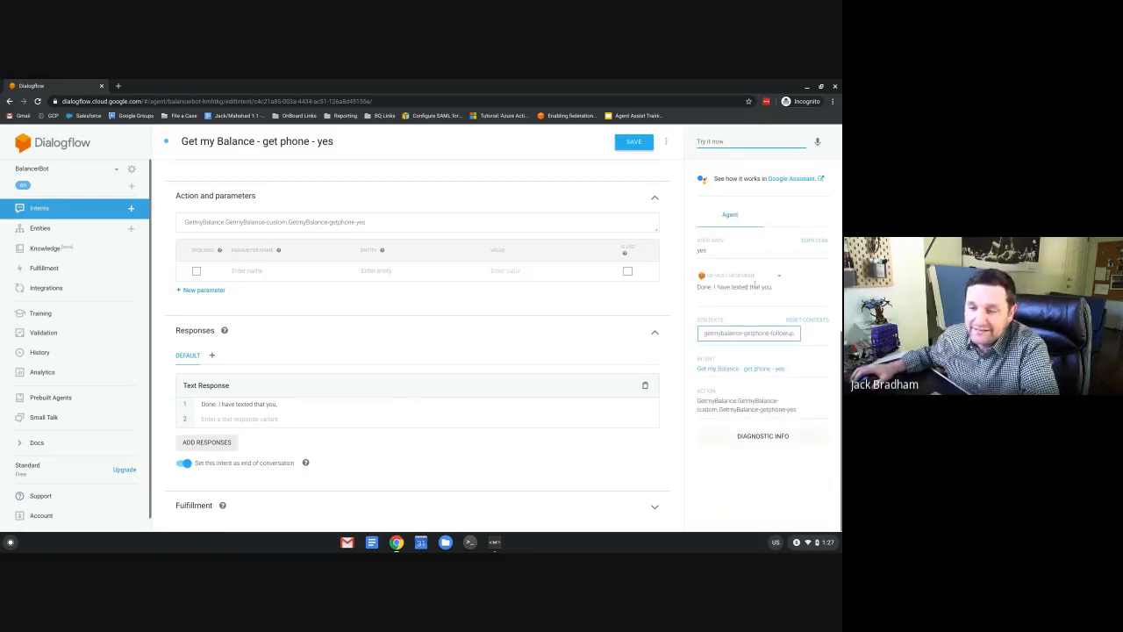
Highlight the reply in the console and the Text Response, then go to Fulfillment.
{"action": "left_click_drag", "start_coordinate": [696, 291], "coordinate": [797, 293]}
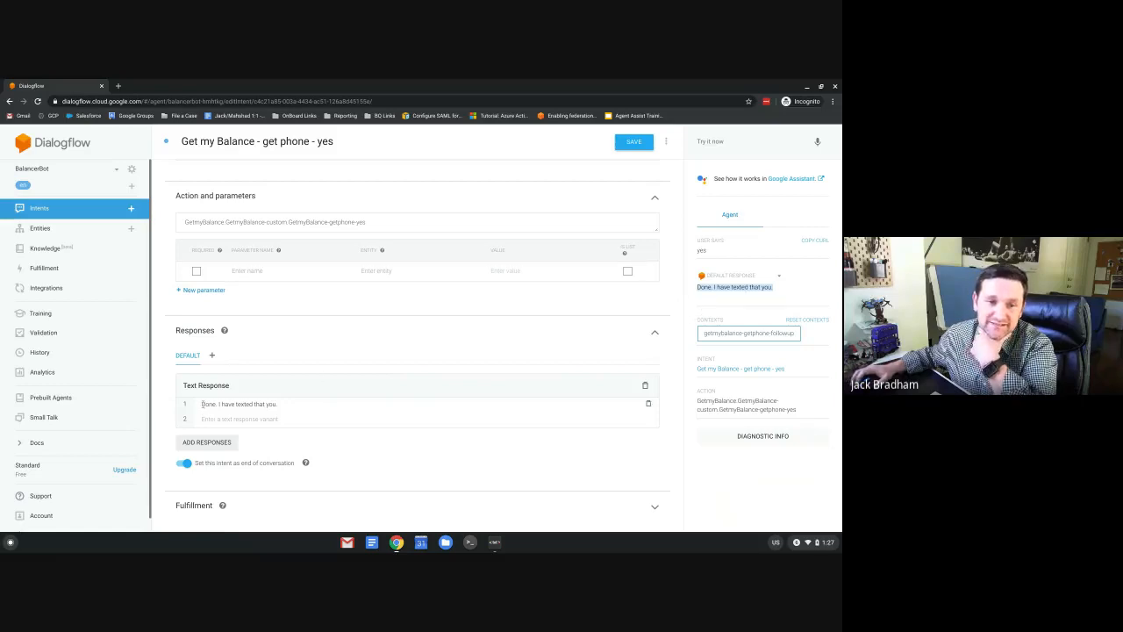
{"action": "left_click_drag", "start_coordinate": [202, 403], "coordinate": [288, 412]}
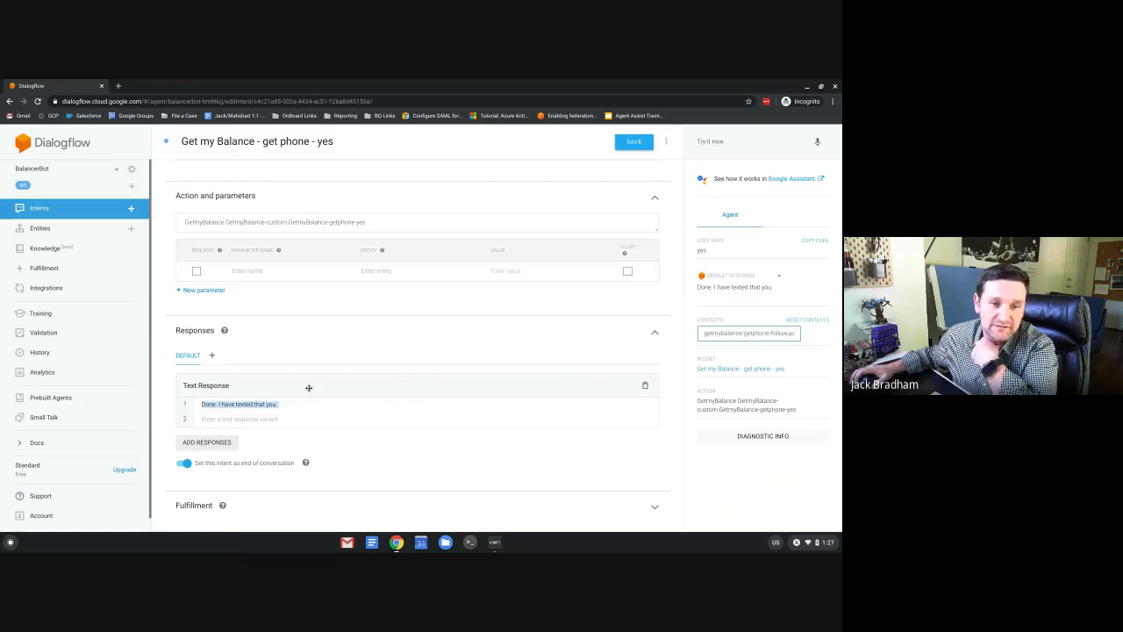
{"action": "left_click", "coordinate": [47, 273]}
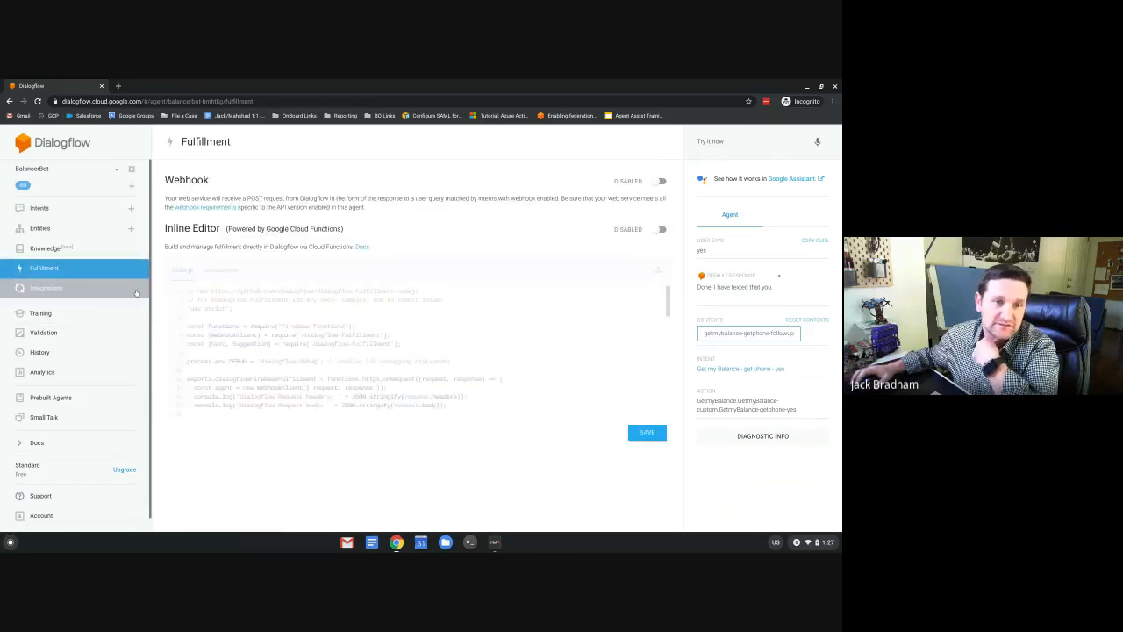
Enable the Webhook, paste the Zapier catch-hook URL into the URL field, and save.
{"action": "left_click", "coordinate": [659, 183]}
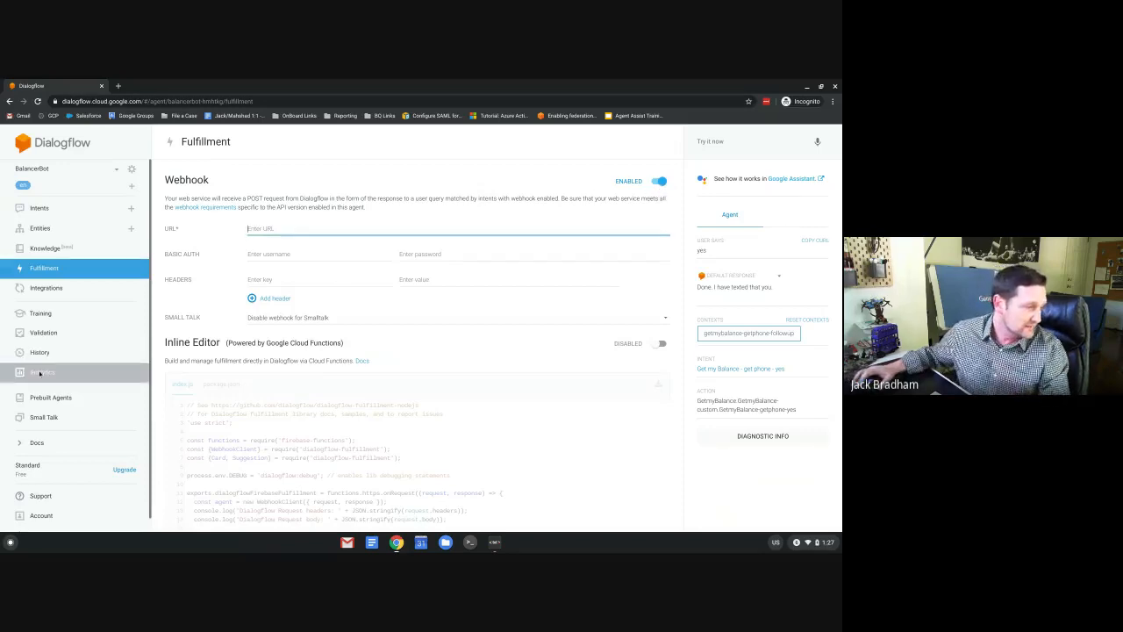
{"action": "key", "text": "alt+Tab"}
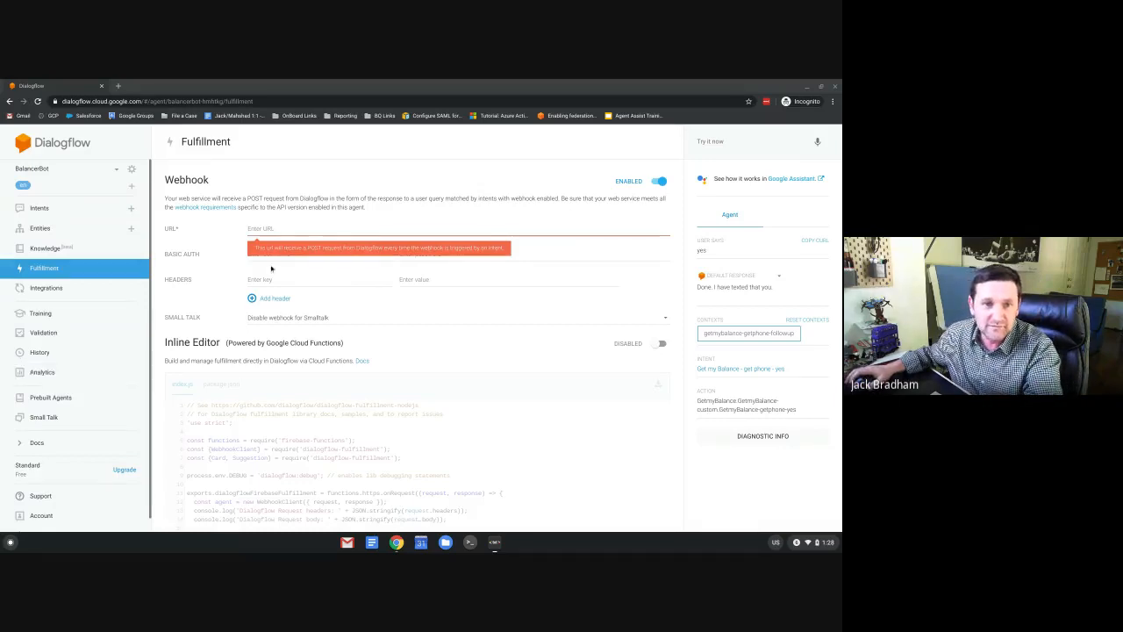
{"action": "key", "text": "alt+Tab"}
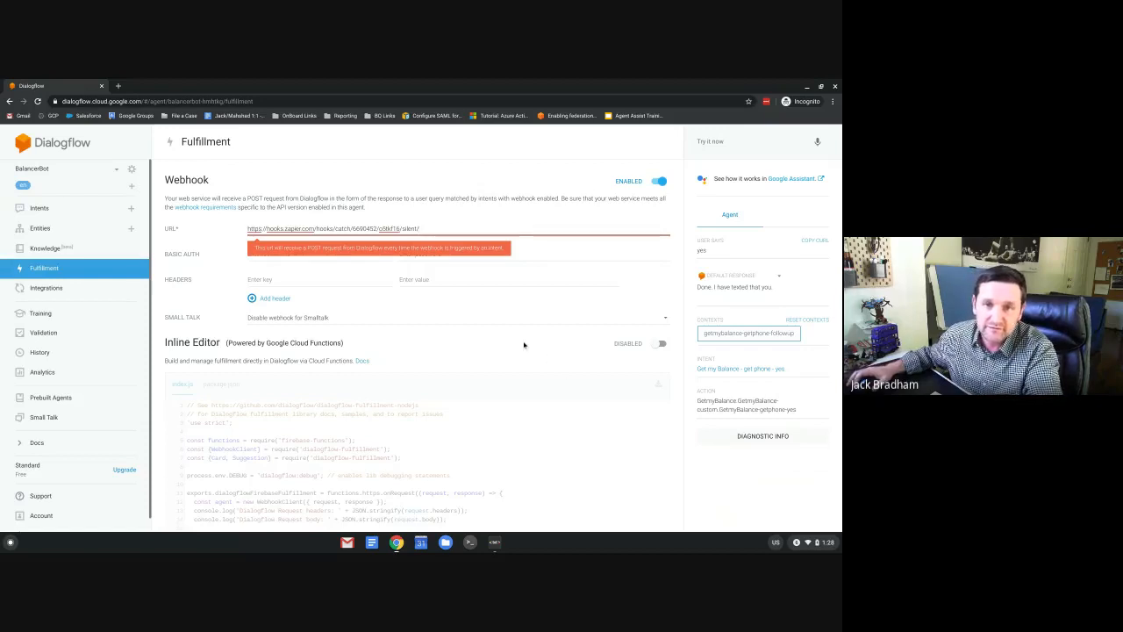
{"action": "scroll", "coordinate": [524, 340], "scroll_direction": "down", "scroll_amount": 1}
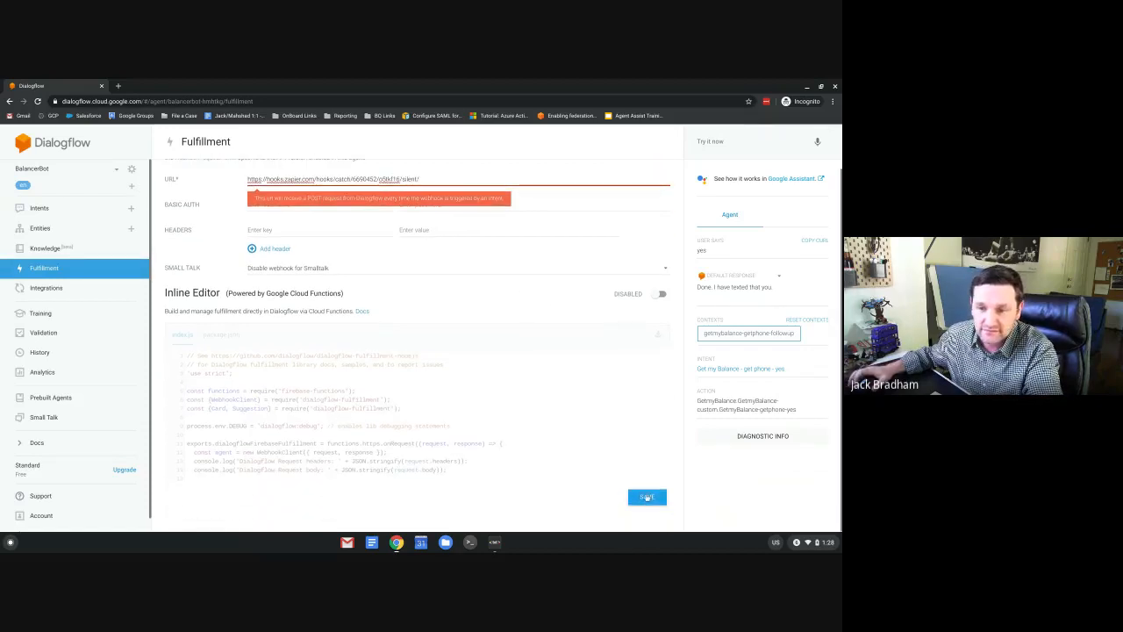
{"action": "left_click", "coordinate": [646, 497]}
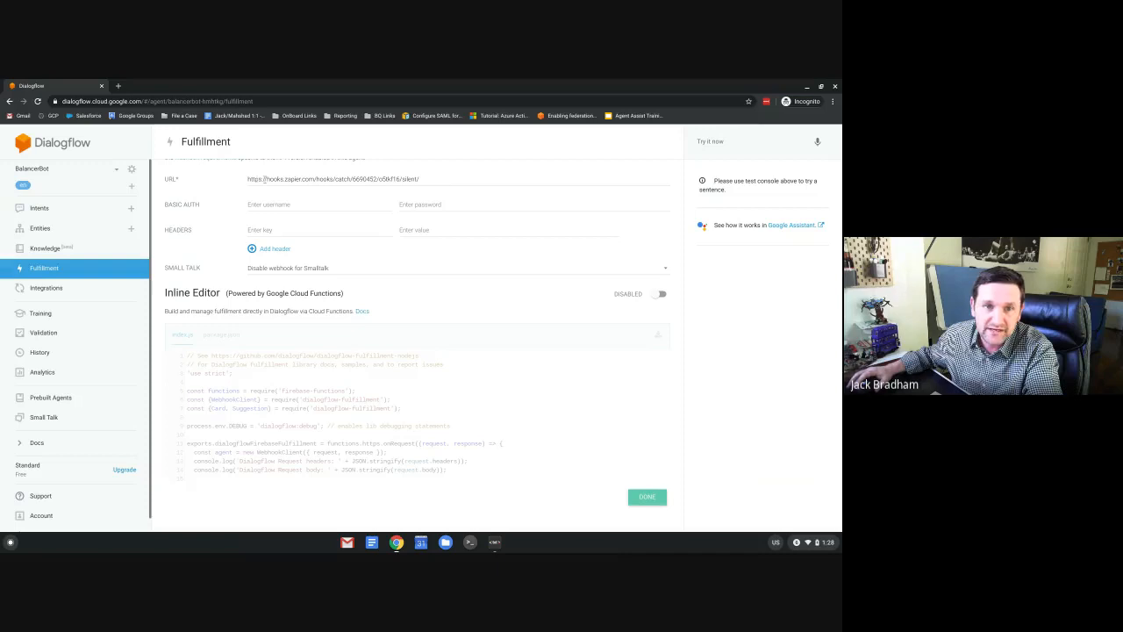
{"action": "scroll", "coordinate": [409, 301], "scroll_direction": "up", "scroll_amount": 1}
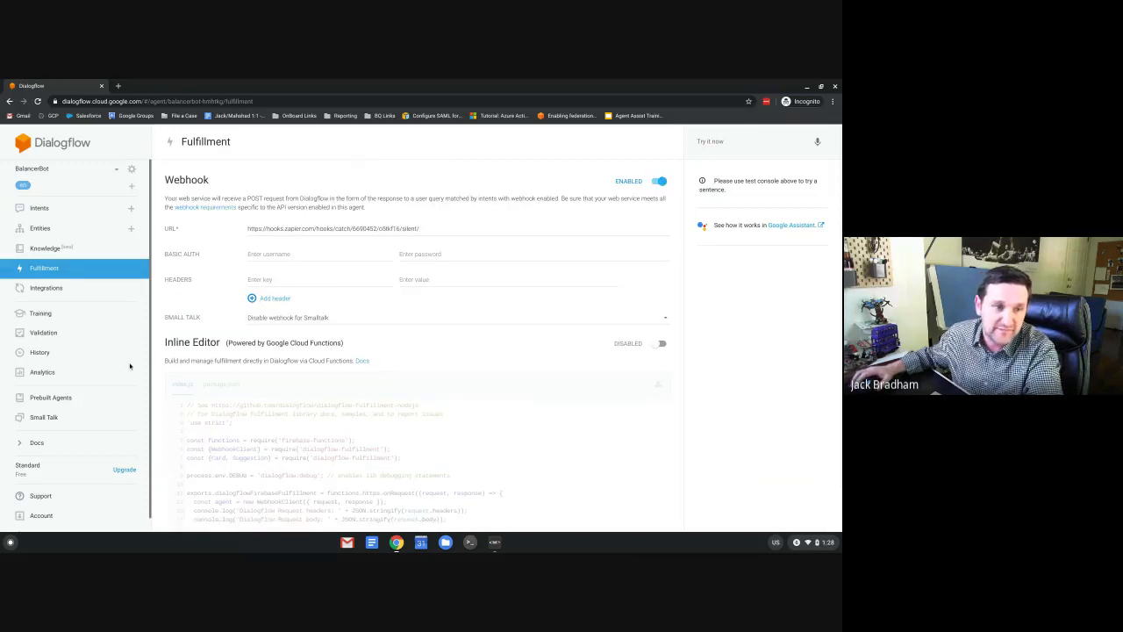
{"action": "left_click", "coordinate": [40, 209]}
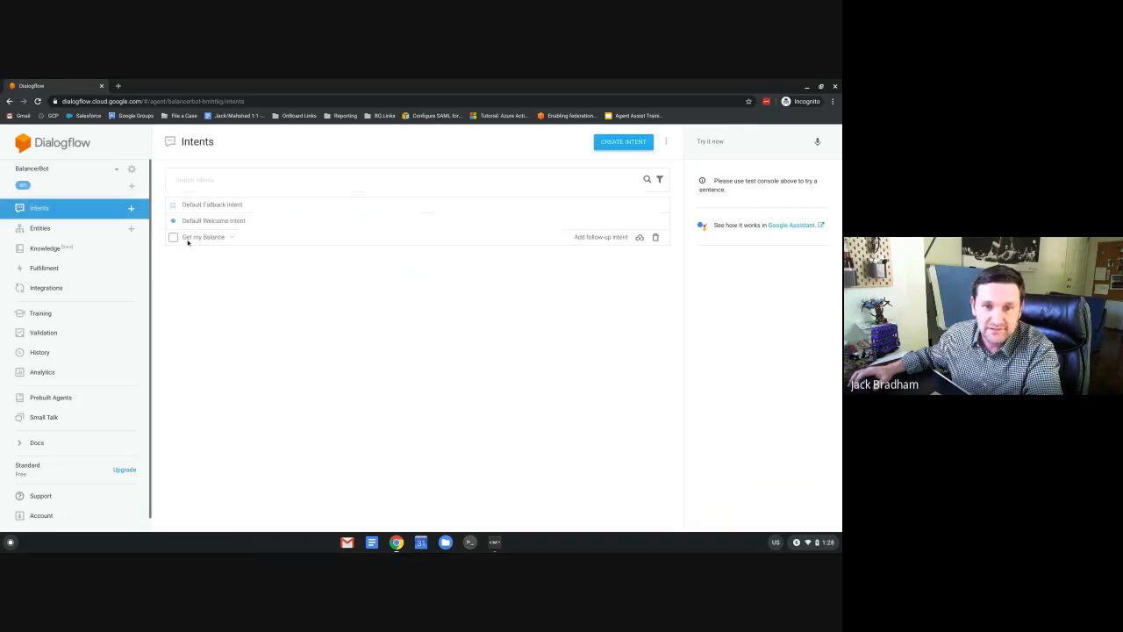
Turn on Enable webhook call in the get phone - yes intent's Fulfillment section and save.
{"action": "left_click", "coordinate": [232, 237]}
{"action": "left_click", "coordinate": [273, 254]}
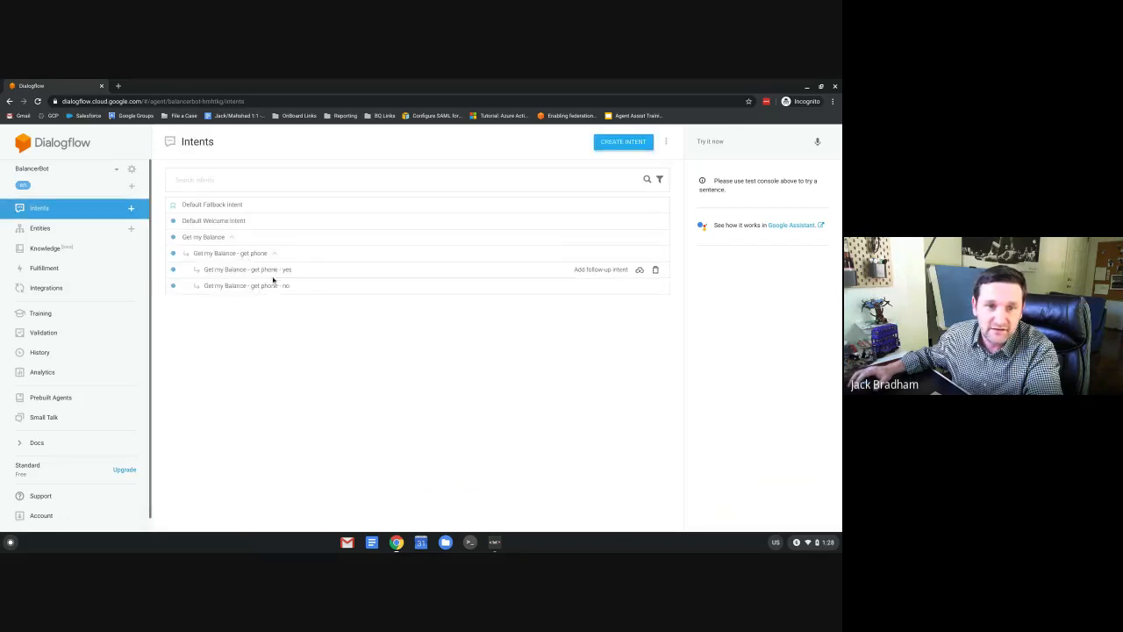
{"action": "left_click", "coordinate": [292, 271]}
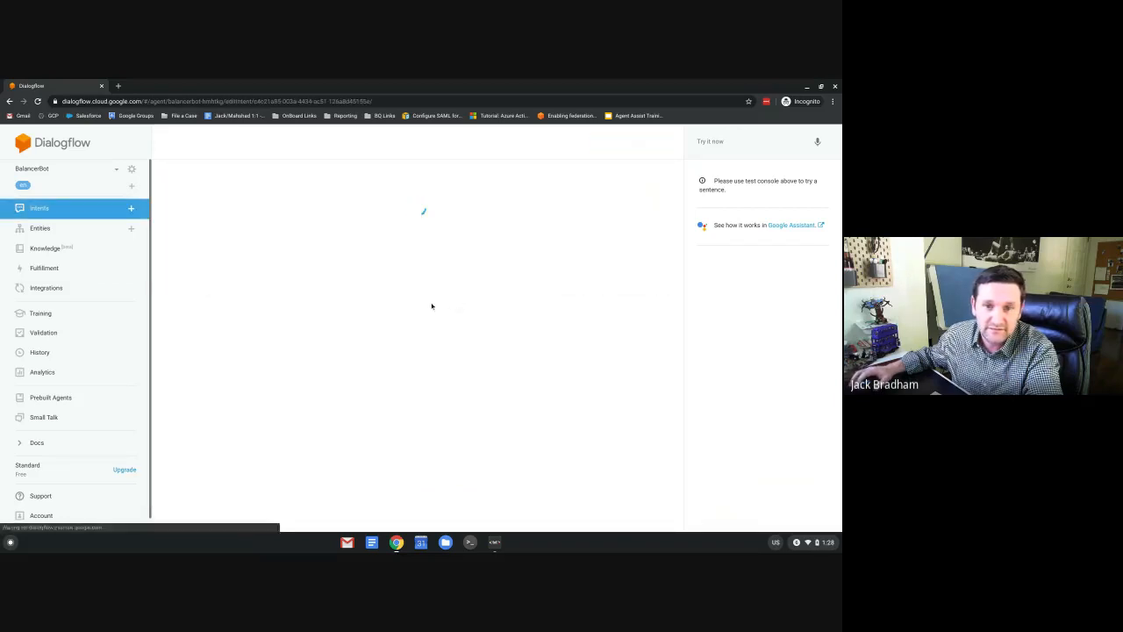
{"action": "scroll", "coordinate": [431, 307], "scroll_direction": "down", "scroll_amount": 10}
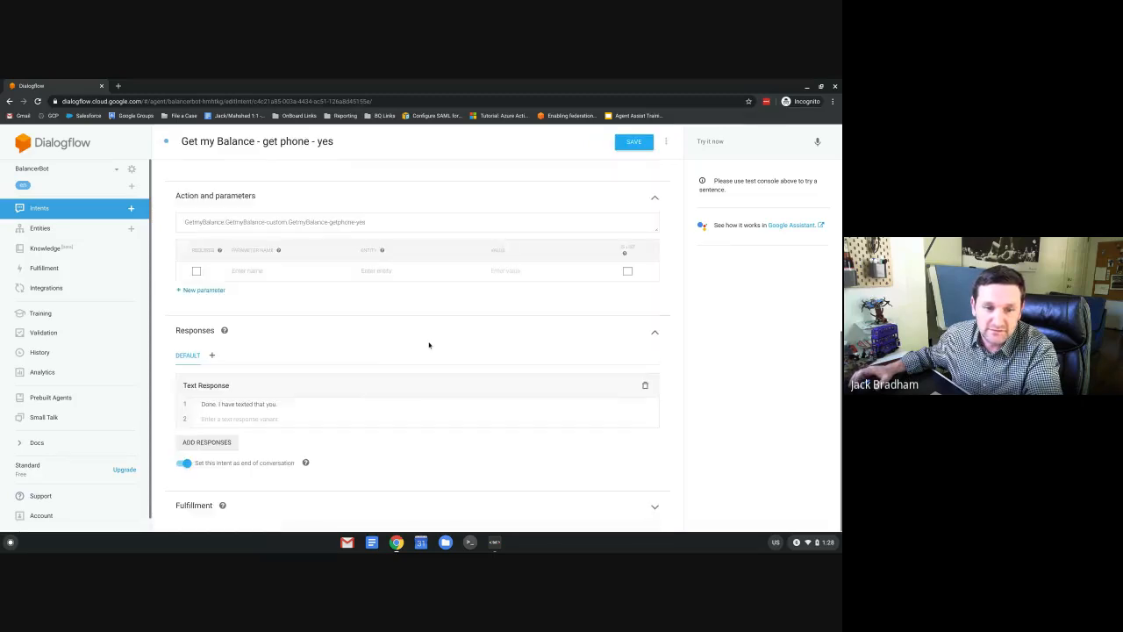
{"action": "left_click", "coordinate": [654, 507]}
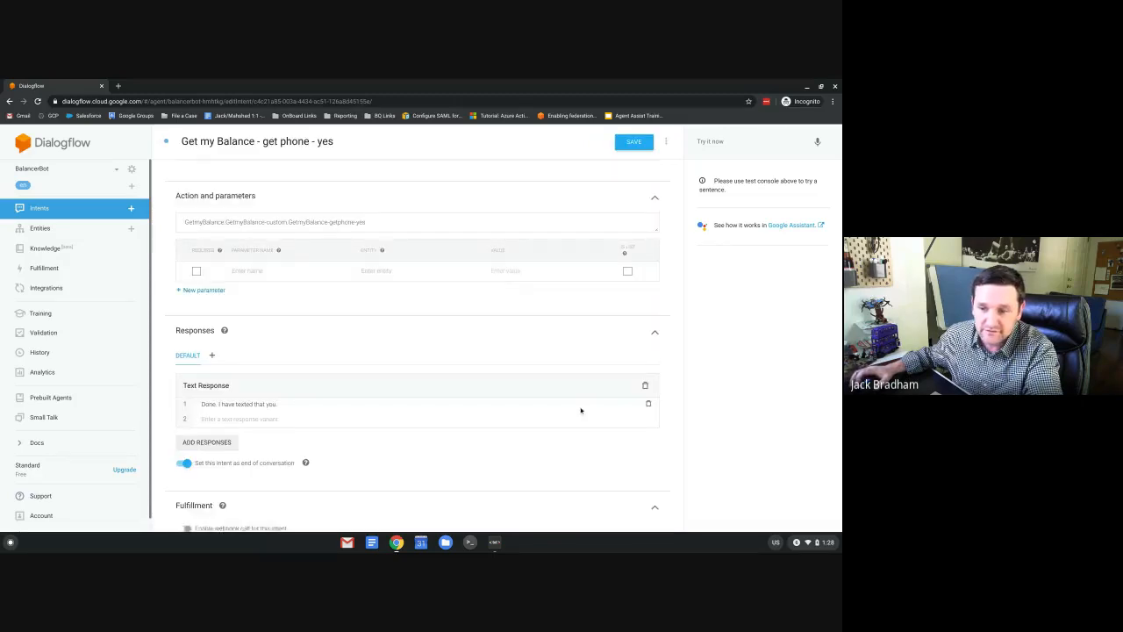
{"action": "left_click", "coordinate": [187, 475]}
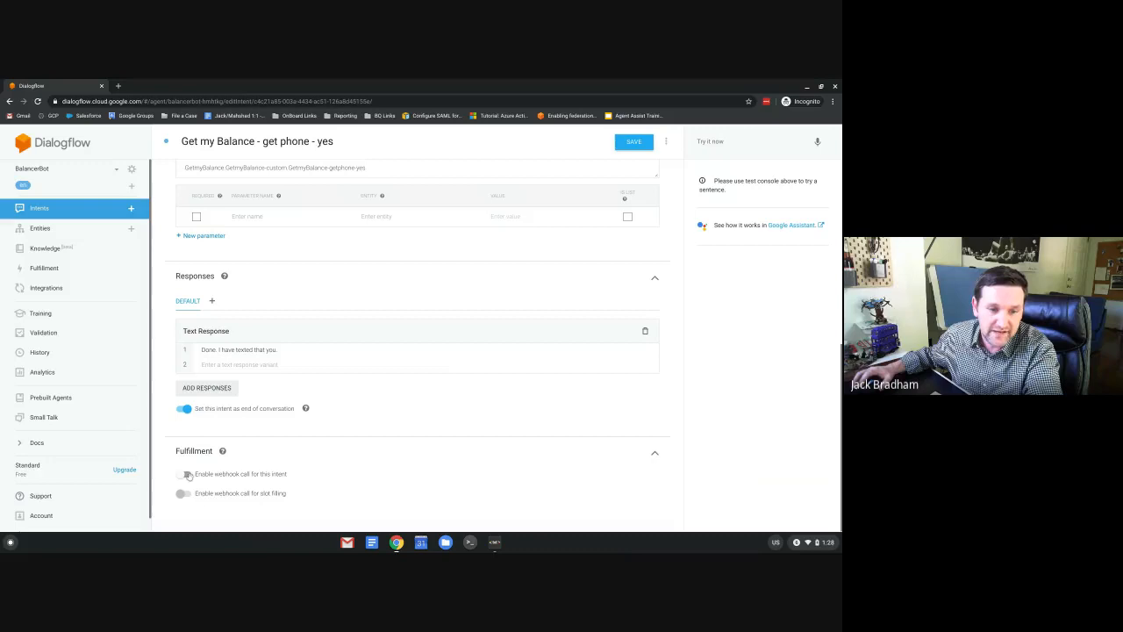
{"action": "left_click", "coordinate": [636, 142]}
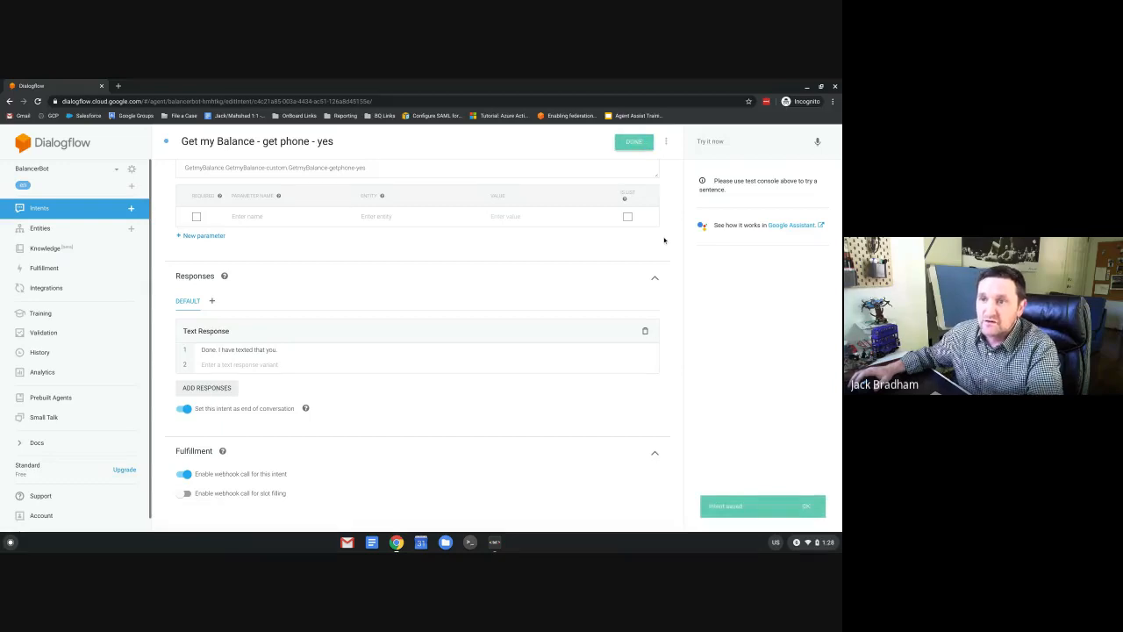
Test 'balance', a phone number and 'yes', getting the 'Done. I have texted that you.' reply.
{"action": "left_click", "coordinate": [716, 142]}
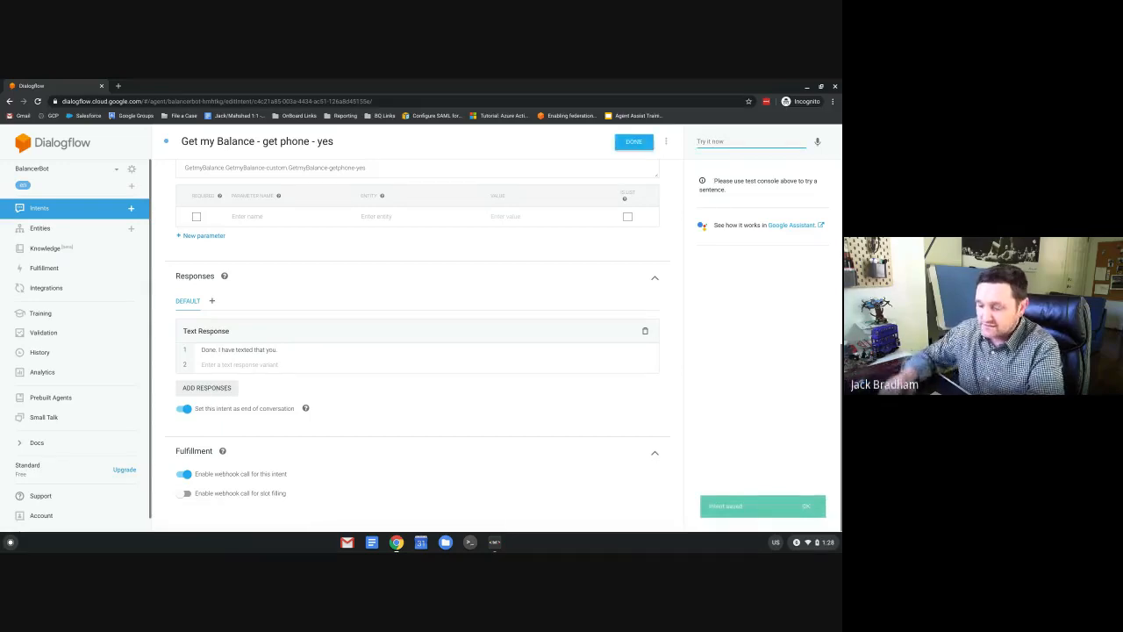
{"action": "type", "text": "blance"}
{"action": "key", "text": "BackSpace"}
{"action": "key", "text": "BackSpace"}
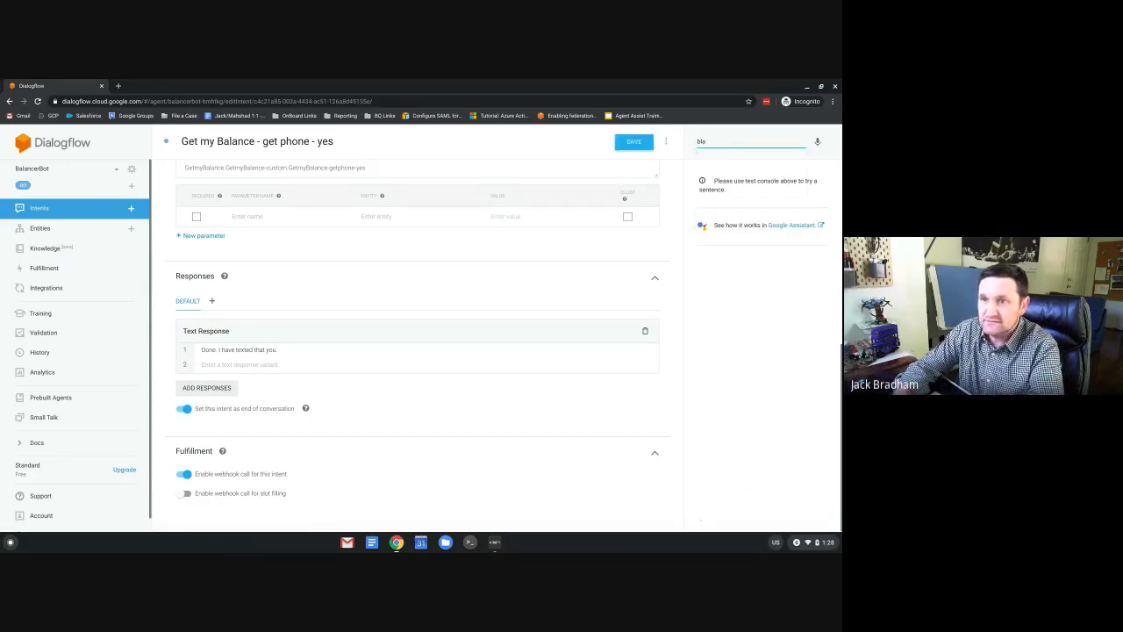
{"action": "type", "text": "ce"}
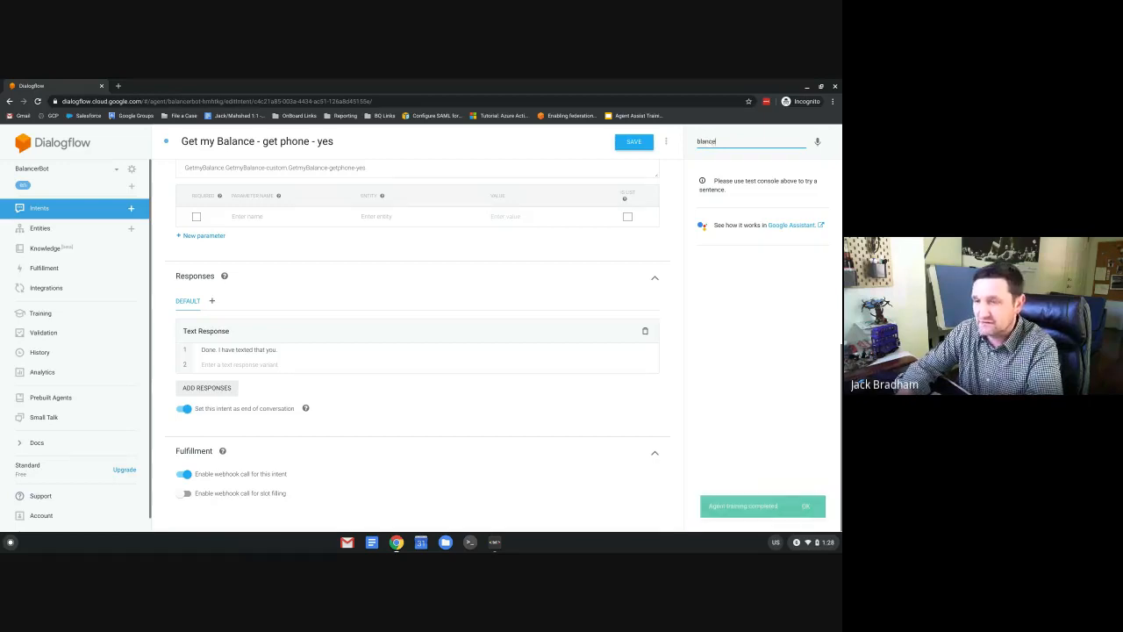
{"action": "key", "text": "Return"}
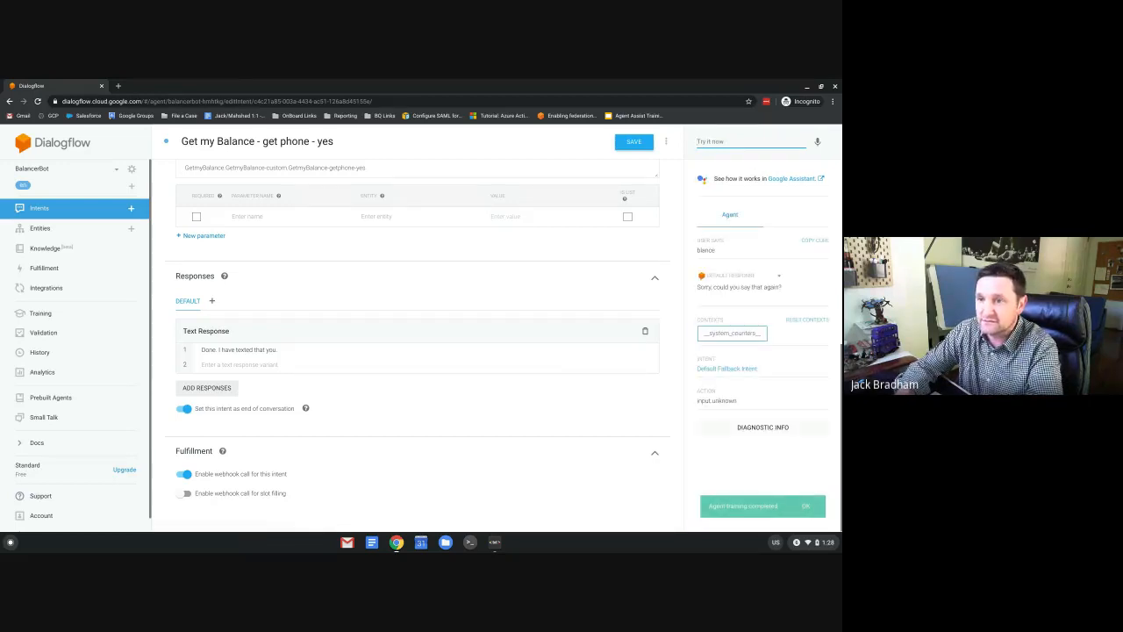
{"action": "type", "text": "balance"}
{"action": "key", "text": "Return"}
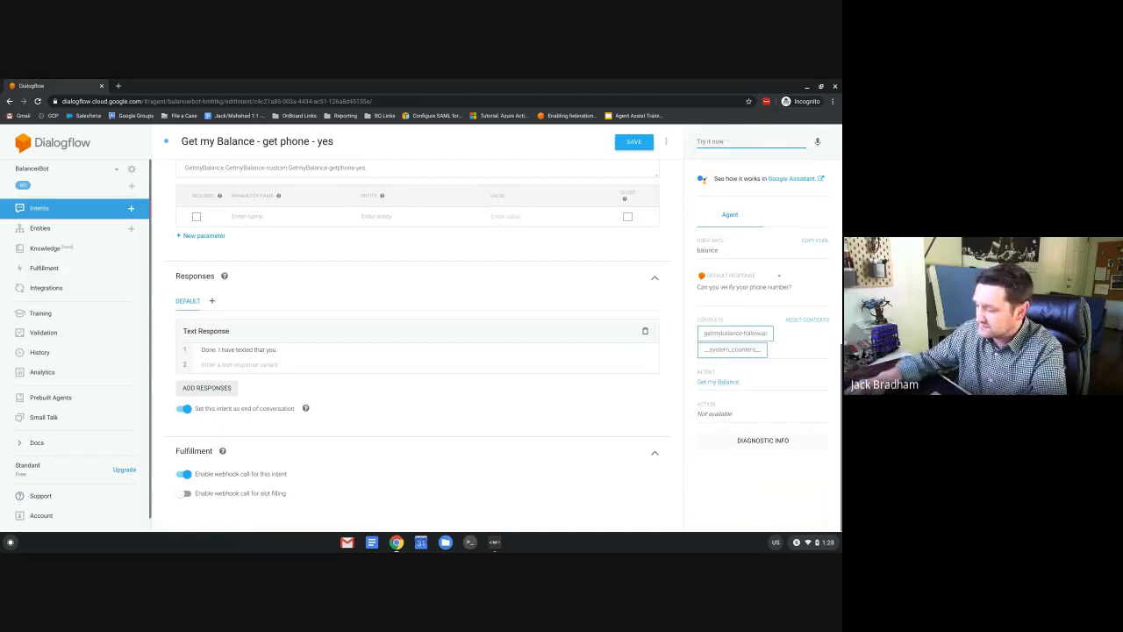
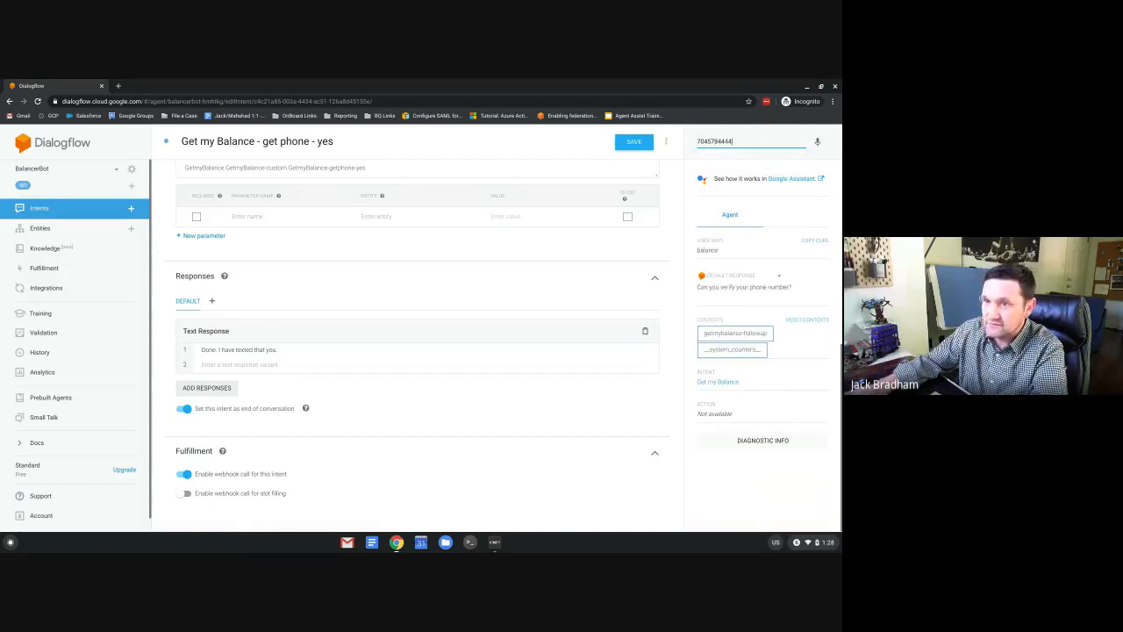
{"action": "key", "text": "Return"}
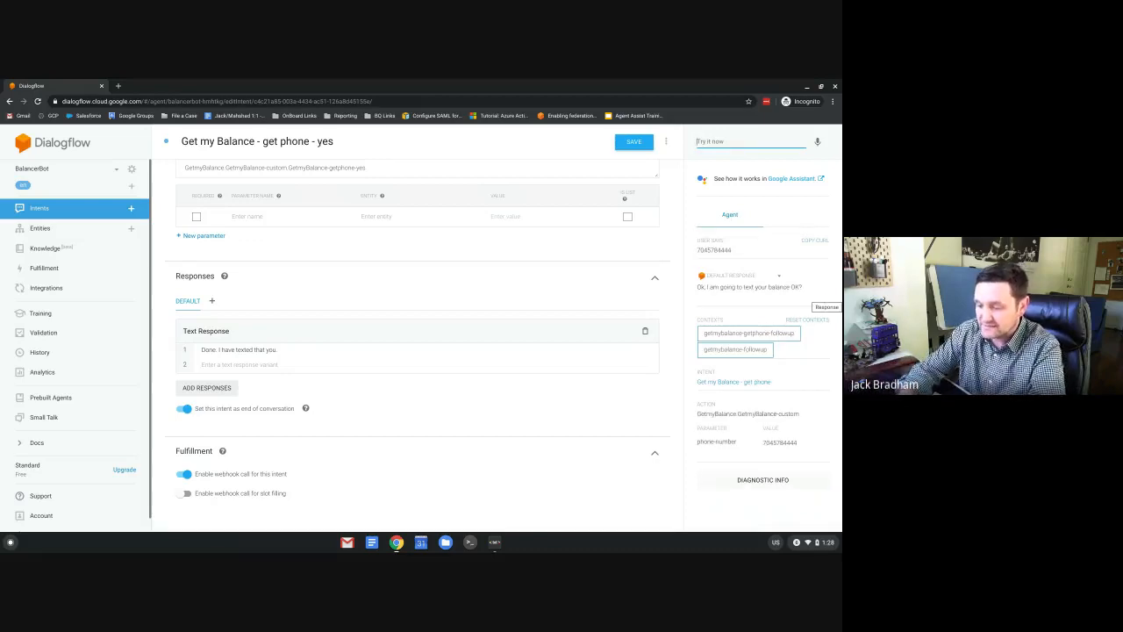
{"action": "type", "text": "yes"}
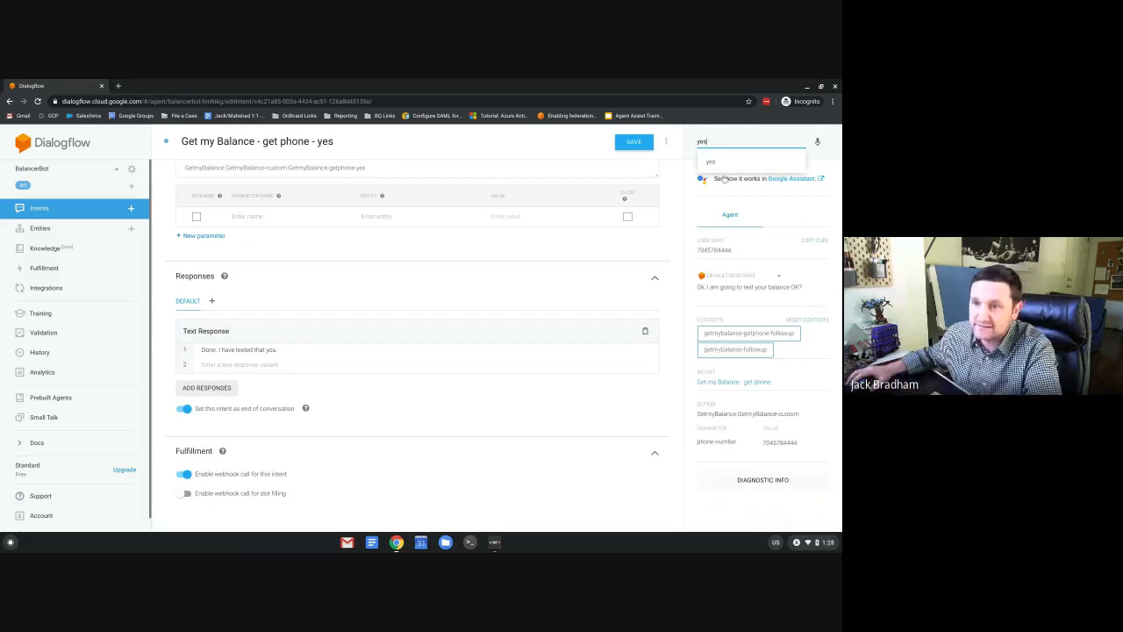
{"action": "key", "text": "Return"}
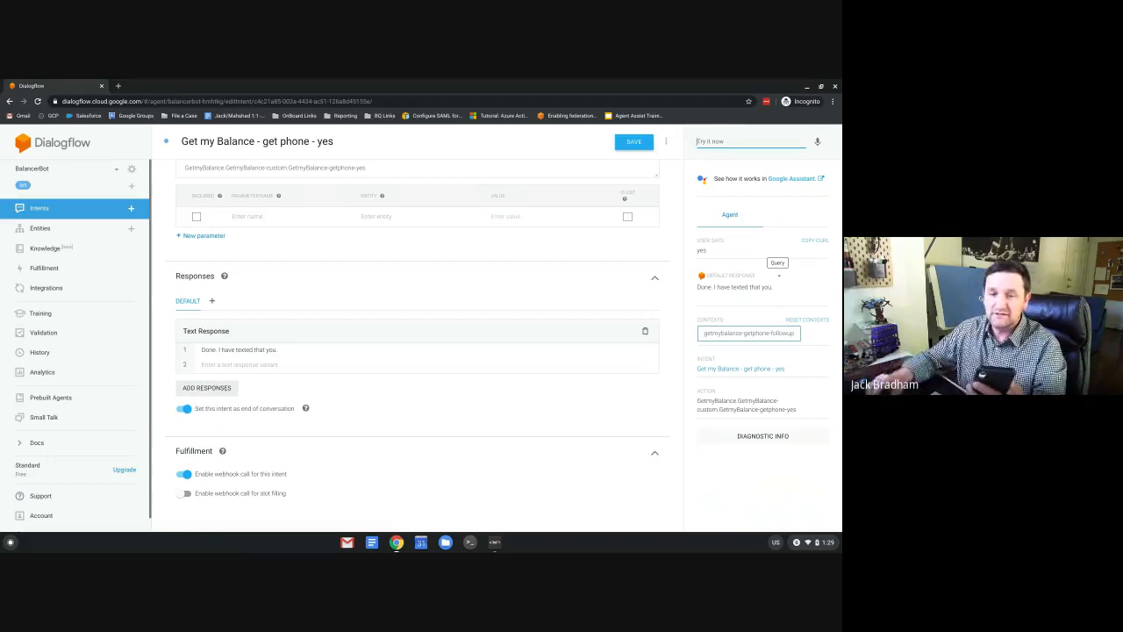
Send 'yes' once more as a fresh test query.
{"action": "left_click", "coordinate": [741, 253]}
{"action": "left_click", "coordinate": [720, 137]}
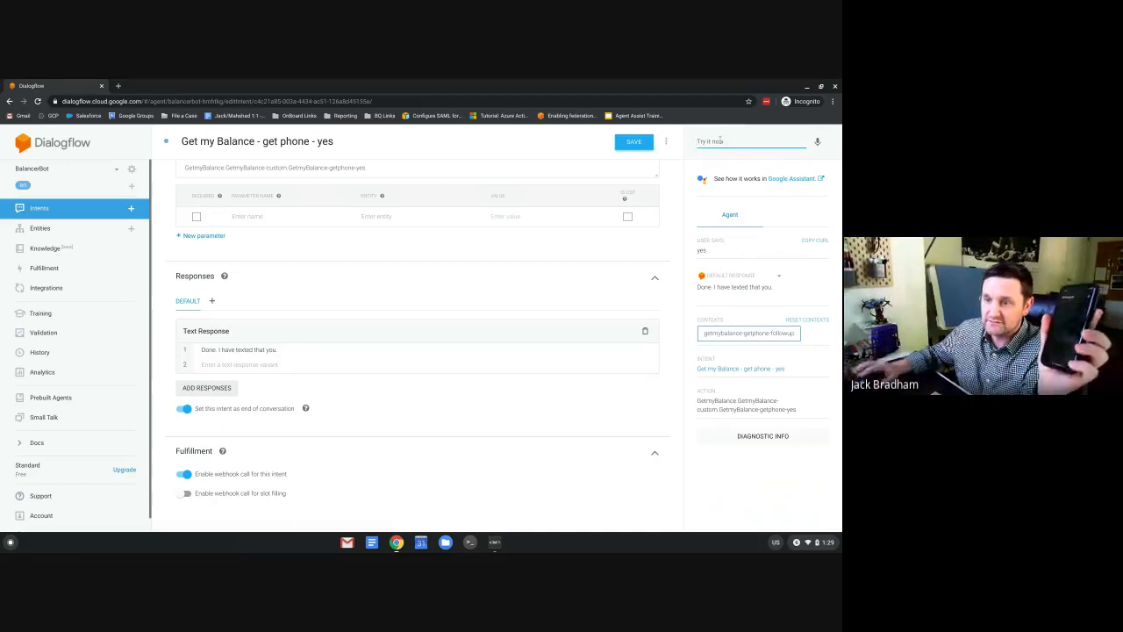
{"action": "type", "text": "yes"}
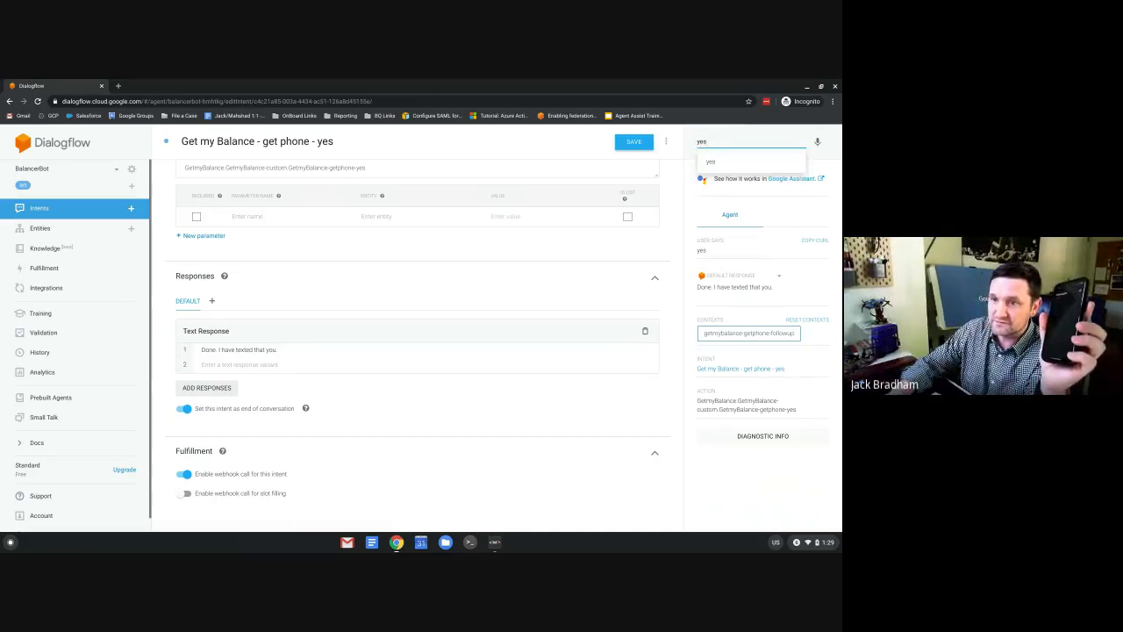
{"action": "key", "text": "Return"}
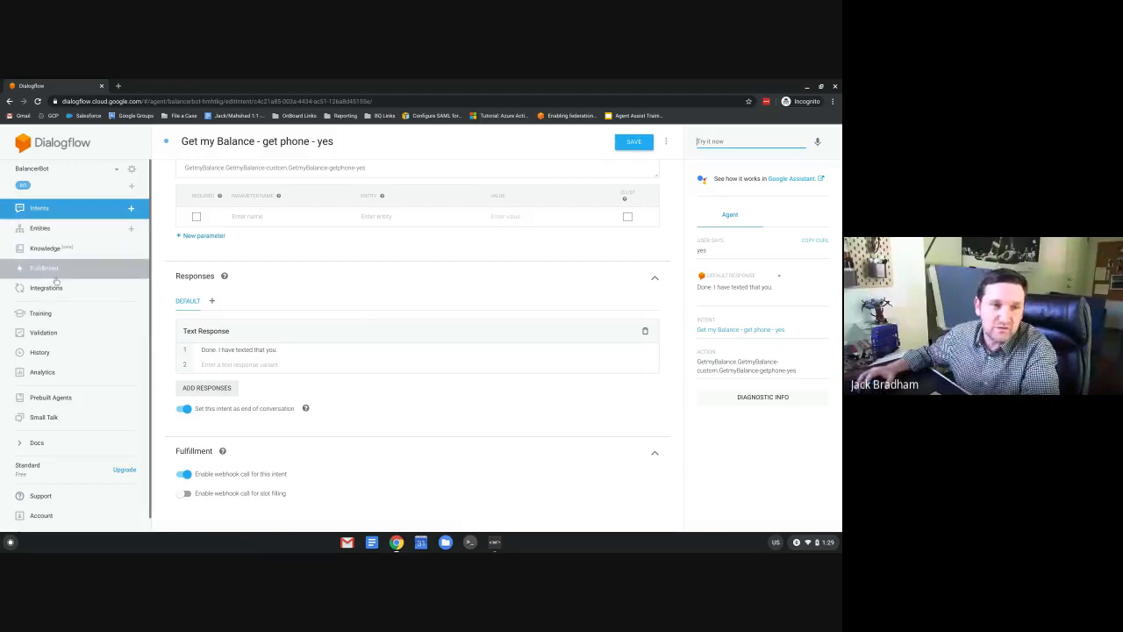
Look through the System entities on the Entities page, then go to Prebuilt Agents.
{"action": "left_click", "coordinate": [40, 208]}
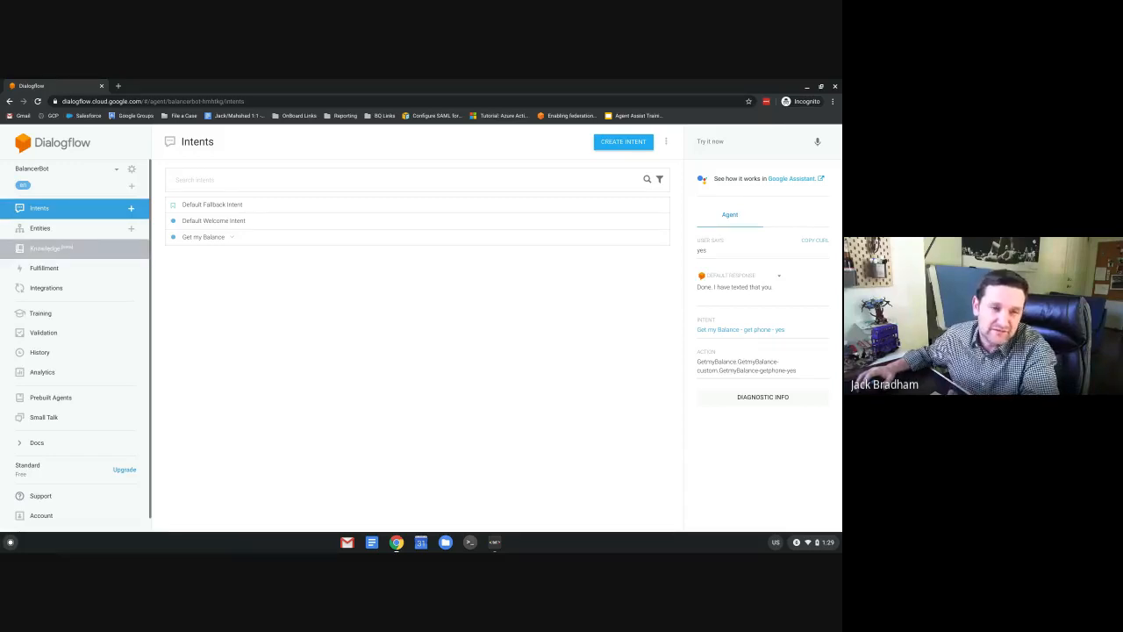
{"action": "left_click", "coordinate": [38, 230]}
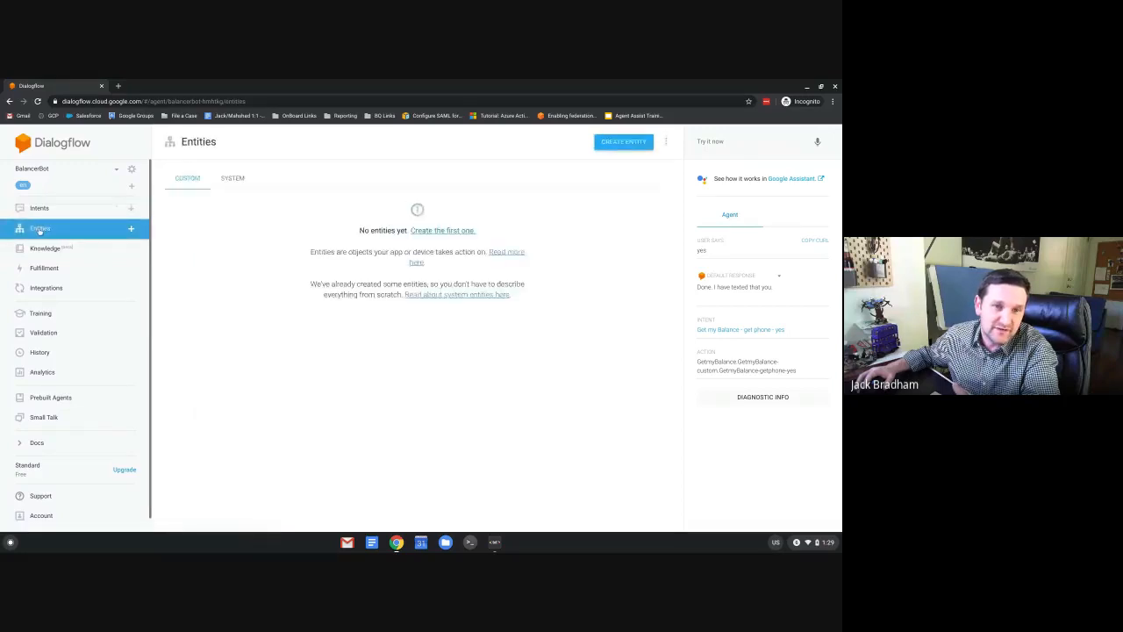
{"action": "left_click", "coordinate": [234, 178]}
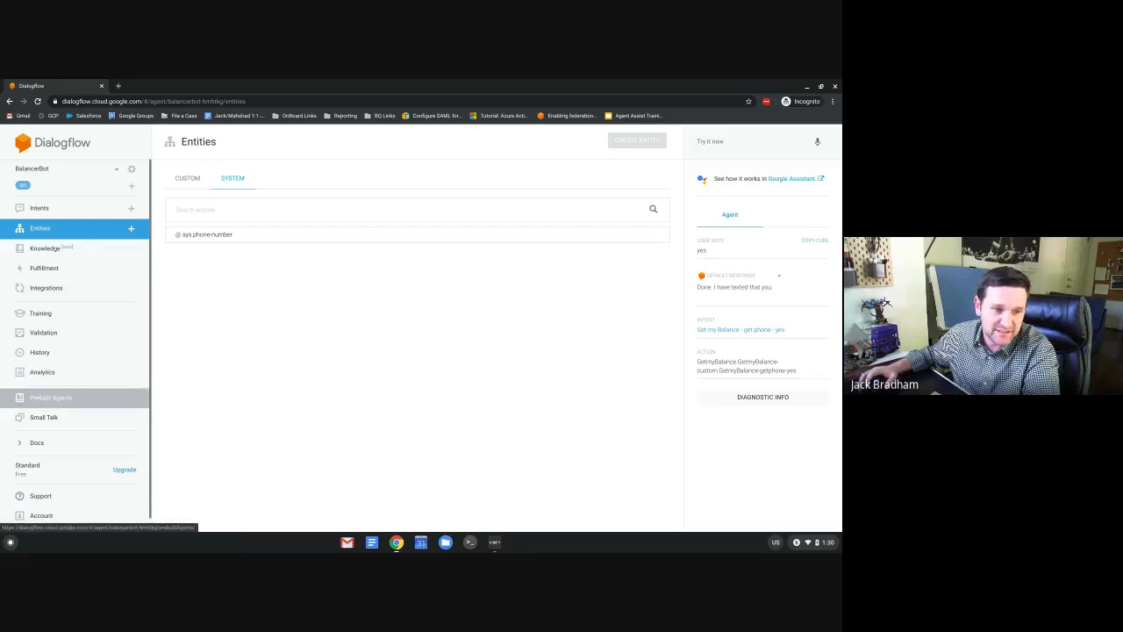
{"action": "left_click", "coordinate": [50, 397]}
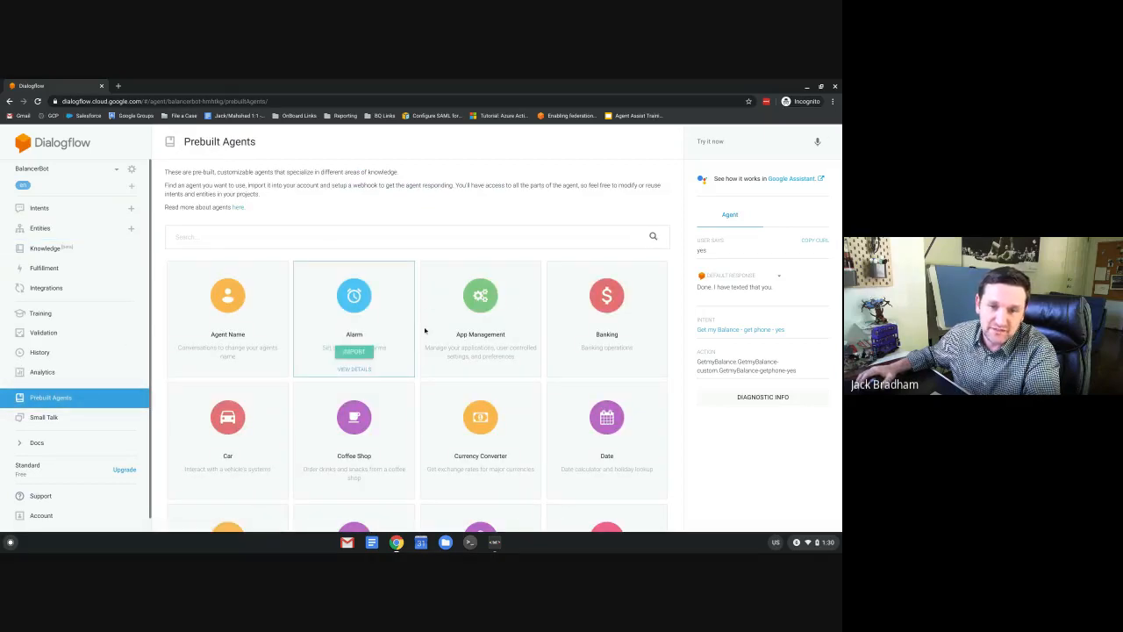
Import the Currency Converter prebuilt agent into a new Google project and proceed to it.
{"action": "scroll", "coordinate": [427, 332], "scroll_direction": "down", "scroll_amount": 2}
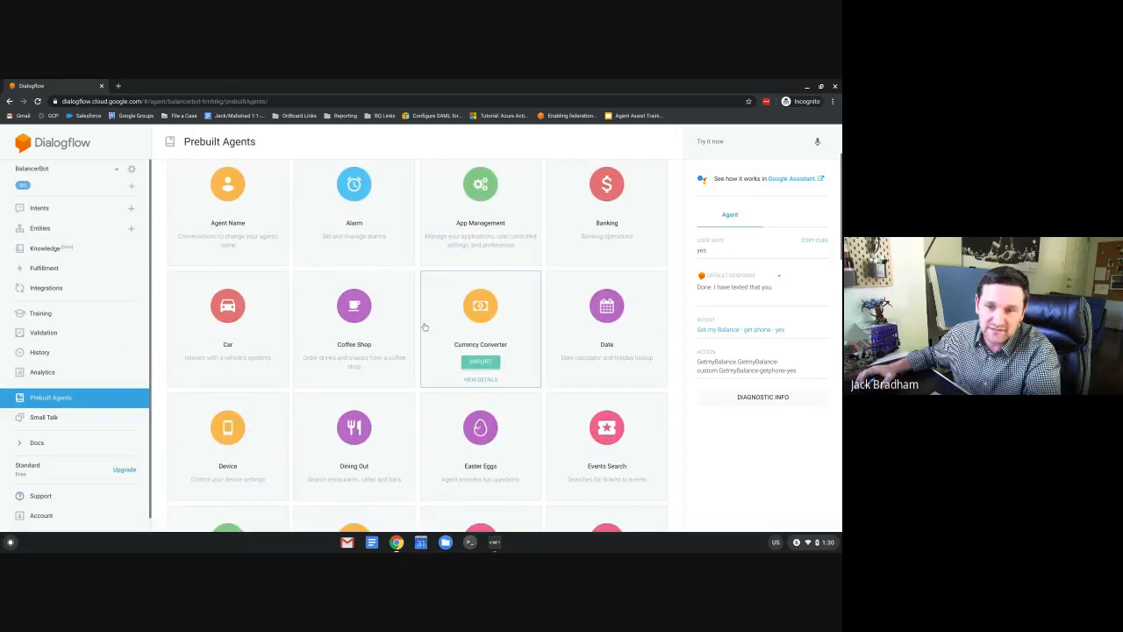
{"action": "scroll", "coordinate": [424, 327], "scroll_direction": "up", "scroll_amount": 1}
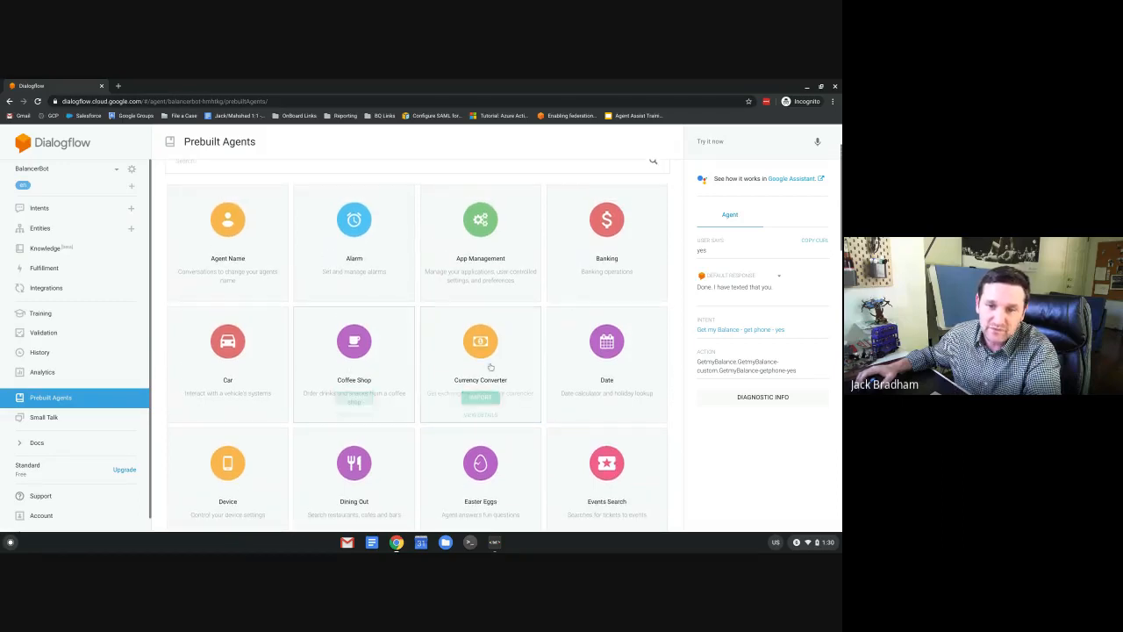
{"action": "left_click", "coordinate": [481, 347]}
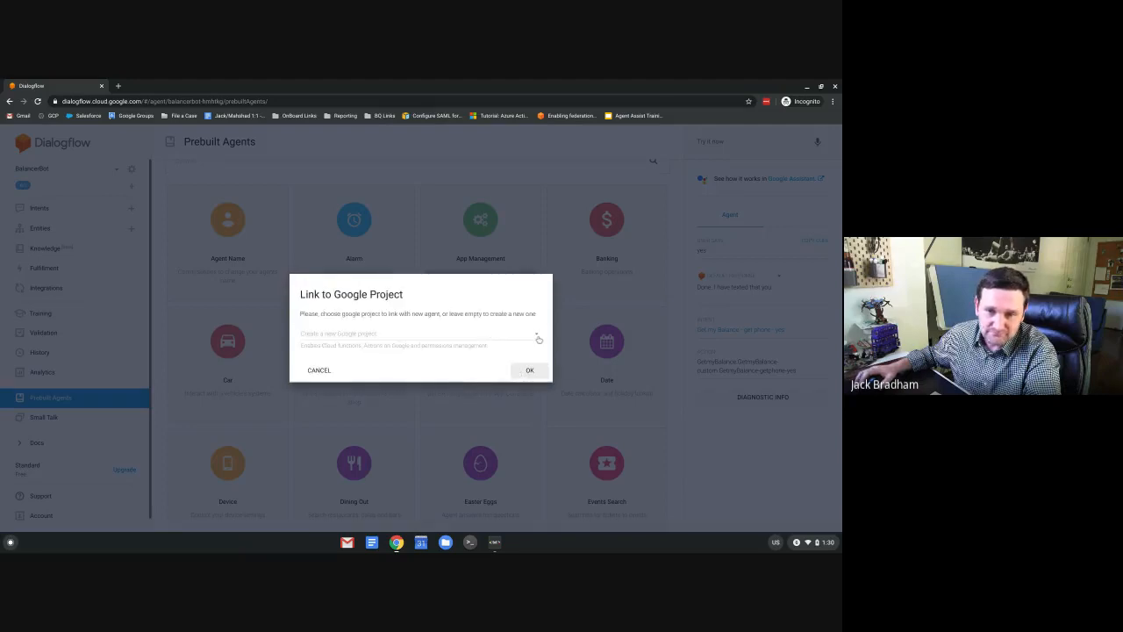
{"action": "left_click", "coordinate": [524, 372]}
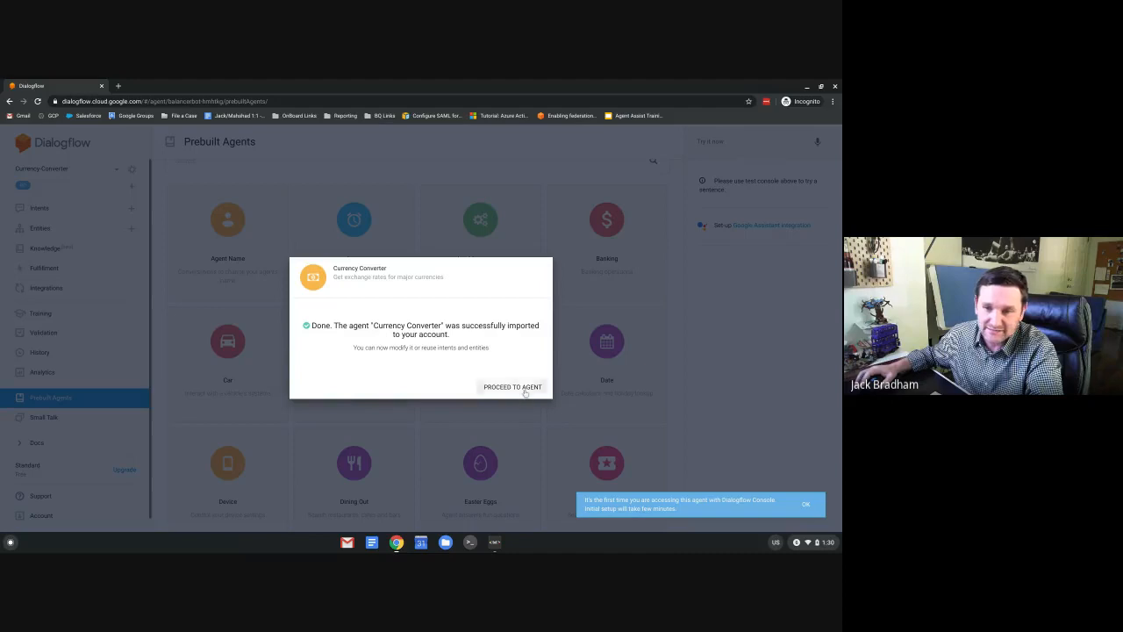
{"action": "left_click", "coordinate": [805, 508]}
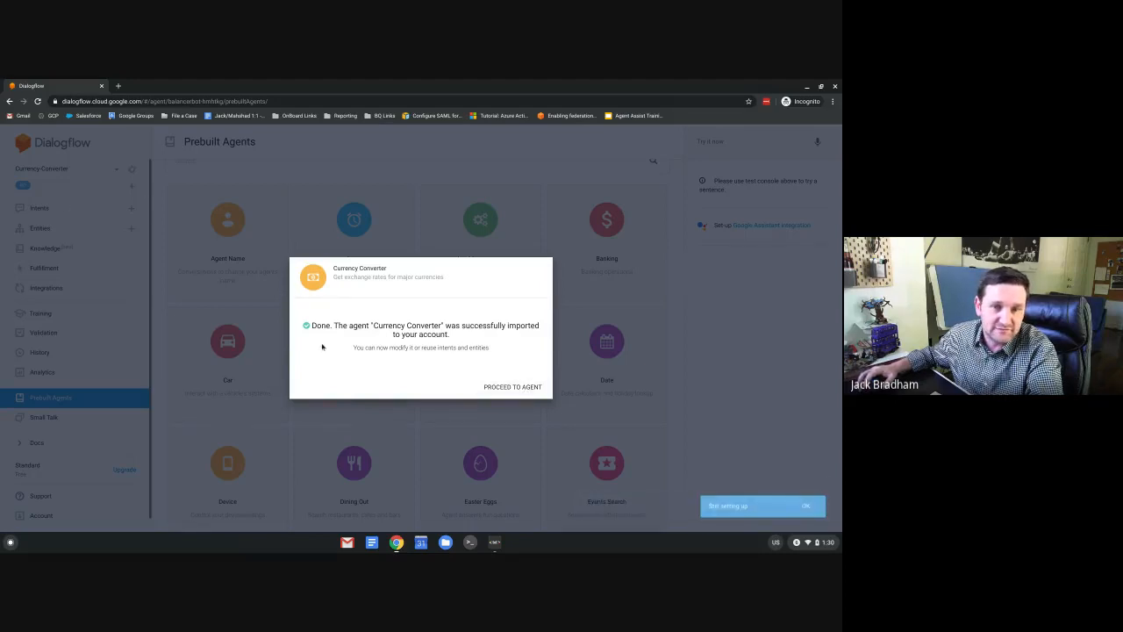
{"action": "left_click", "coordinate": [518, 387]}
{"action": "left_click", "coordinate": [112, 171]}
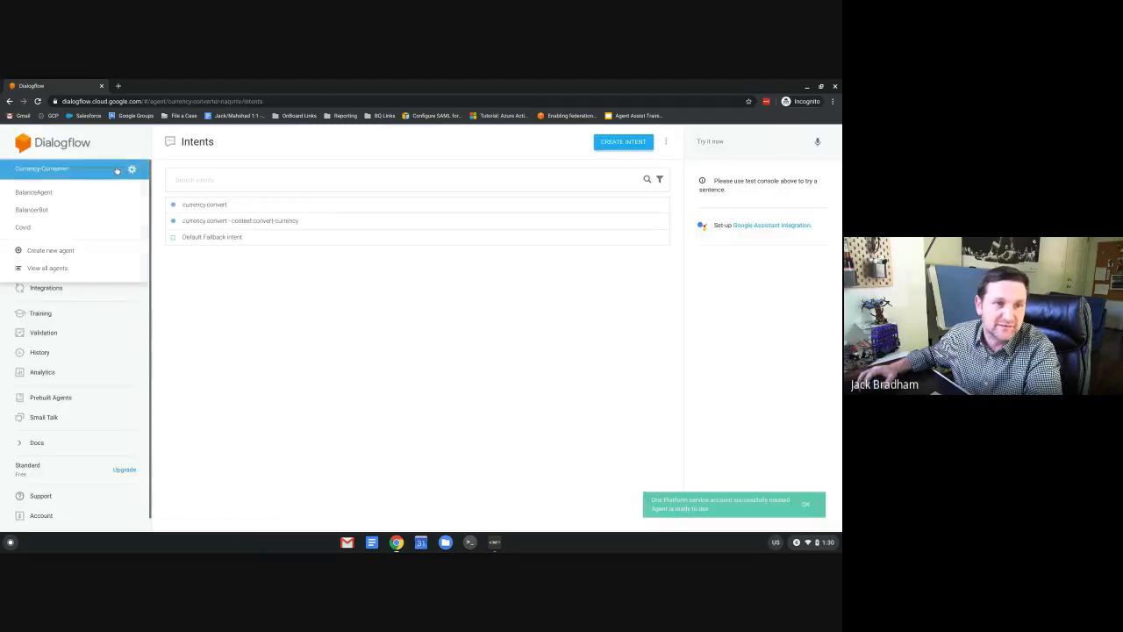
Switch to BalancerBot and open its Knowledge page, which asks to enable beta features.
{"action": "left_click", "coordinate": [70, 211]}
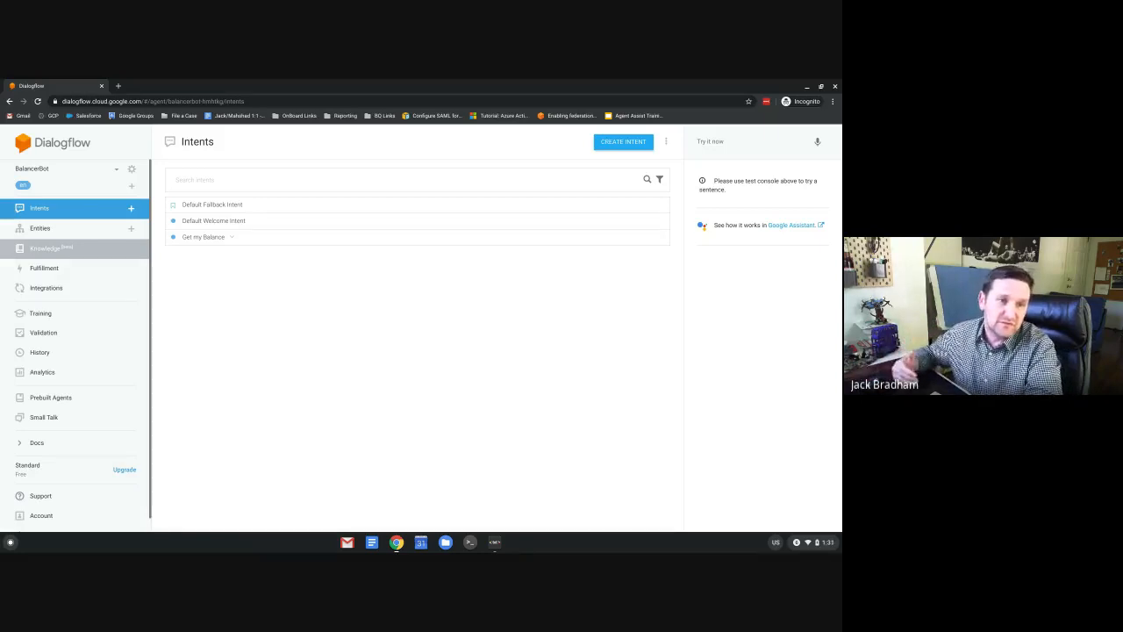
{"action": "left_click", "coordinate": [46, 250]}
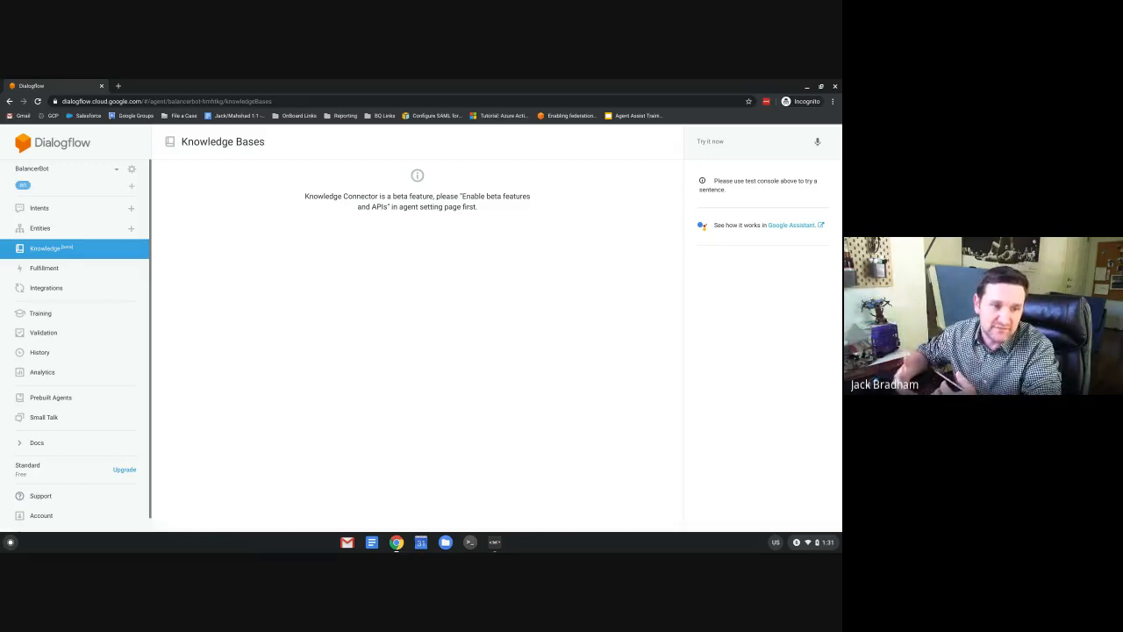
Switch on 'Enable beta features and APIs' in BalancerBot's General settings and save.
{"action": "left_click", "coordinate": [133, 171]}
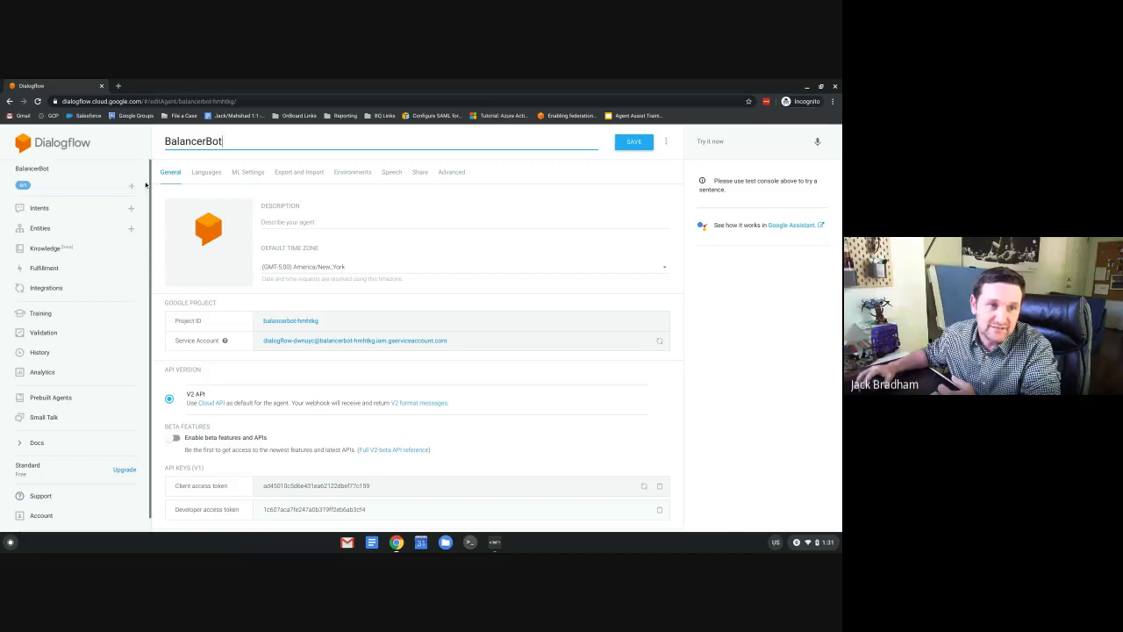
{"action": "scroll", "coordinate": [251, 363], "scroll_direction": "down", "scroll_amount": 1}
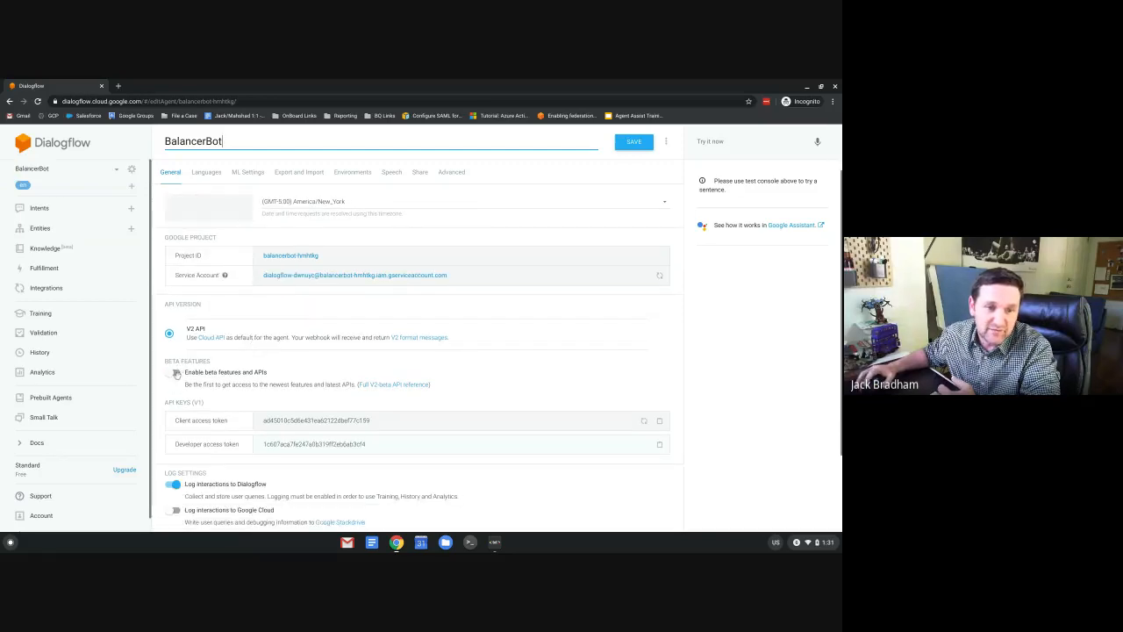
{"action": "left_click", "coordinate": [176, 373]}
{"action": "left_click", "coordinate": [636, 145]}
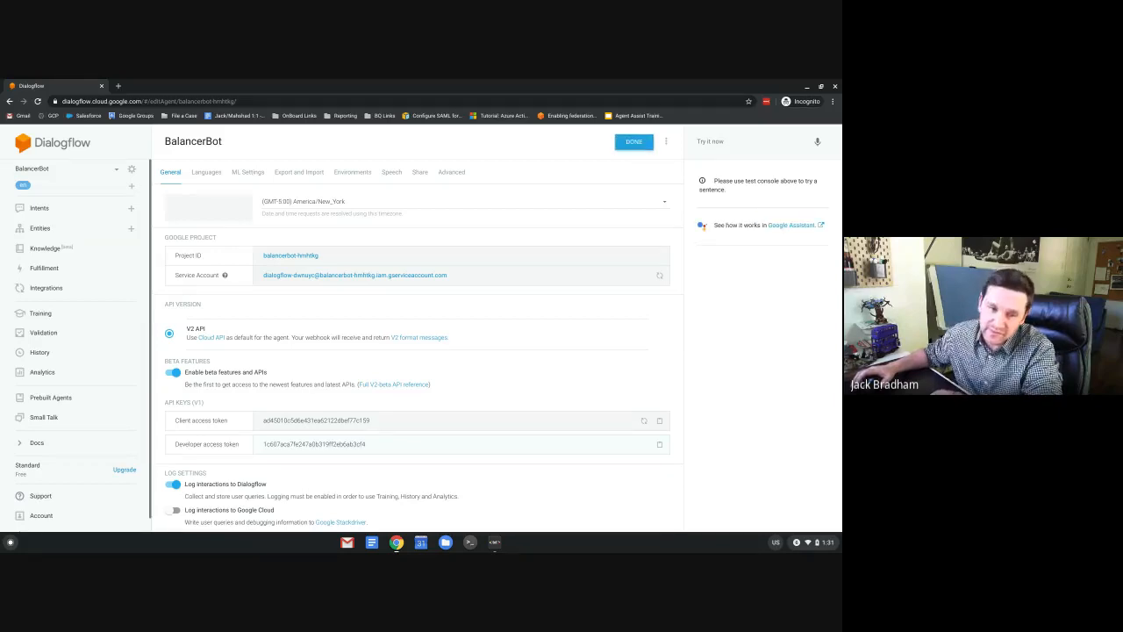
Create and save a knowledge base named 'Wikipedia FAQ', then open its first-document form.
{"action": "left_click", "coordinate": [41, 251]}
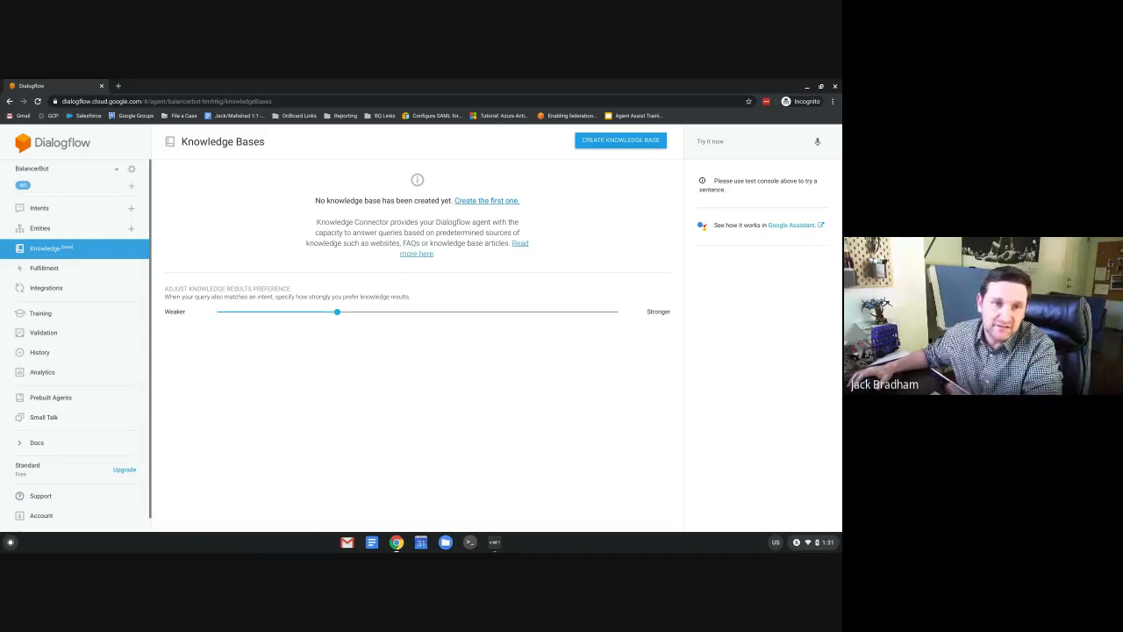
{"action": "left_click", "coordinate": [621, 144]}
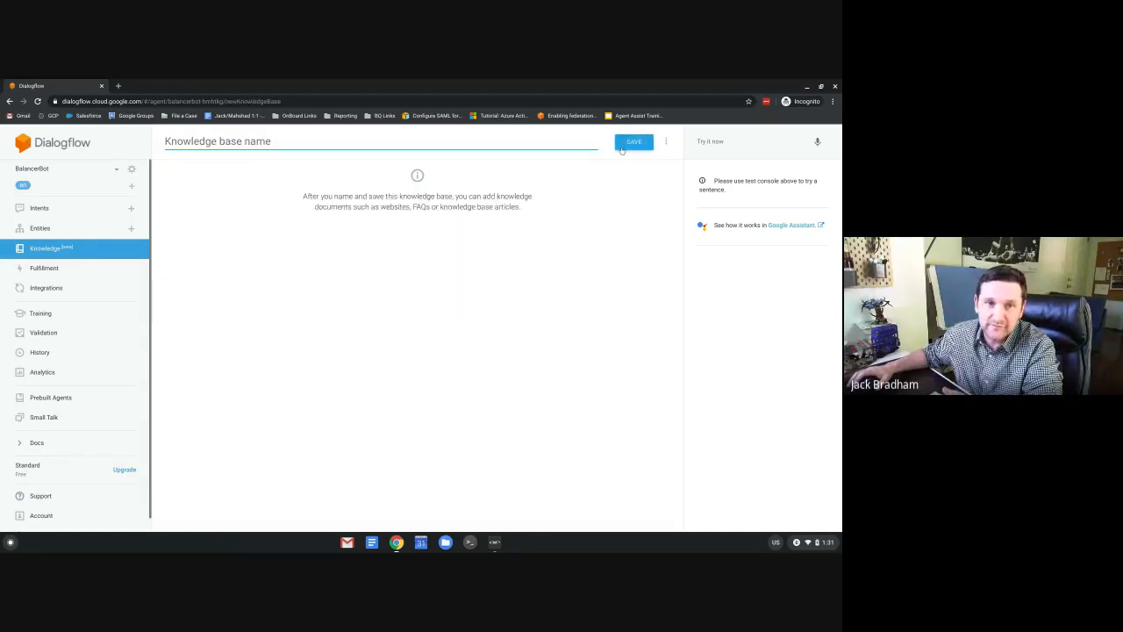
{"action": "type", "text": "Wi"}
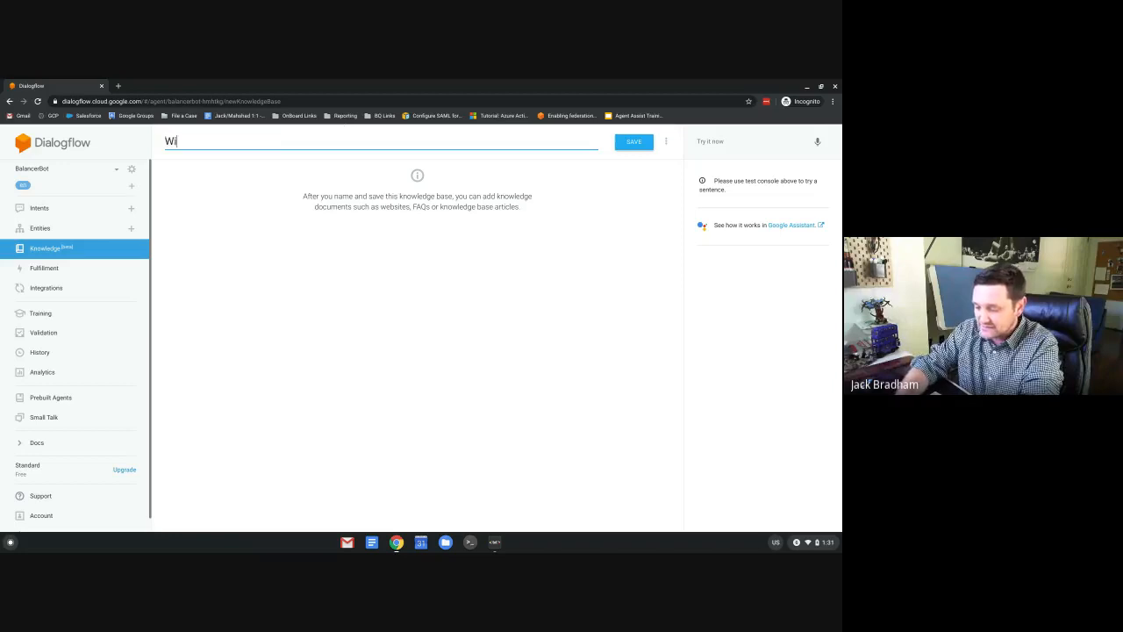
{"action": "type", "text": "kiped"}
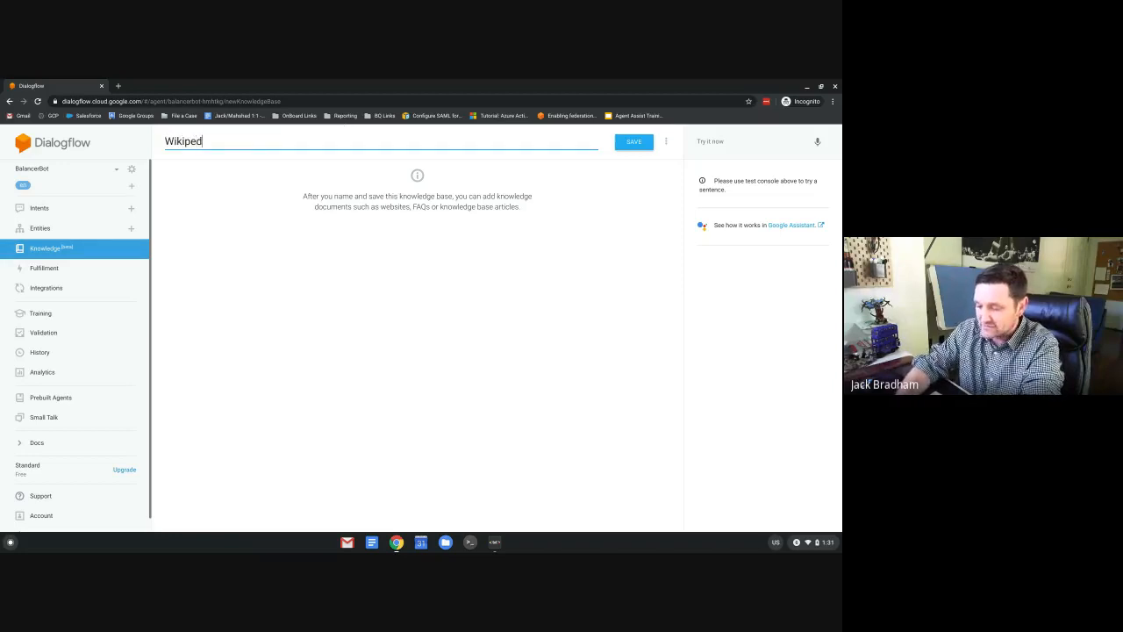
{"action": "type", "text": "ia FAQ"}
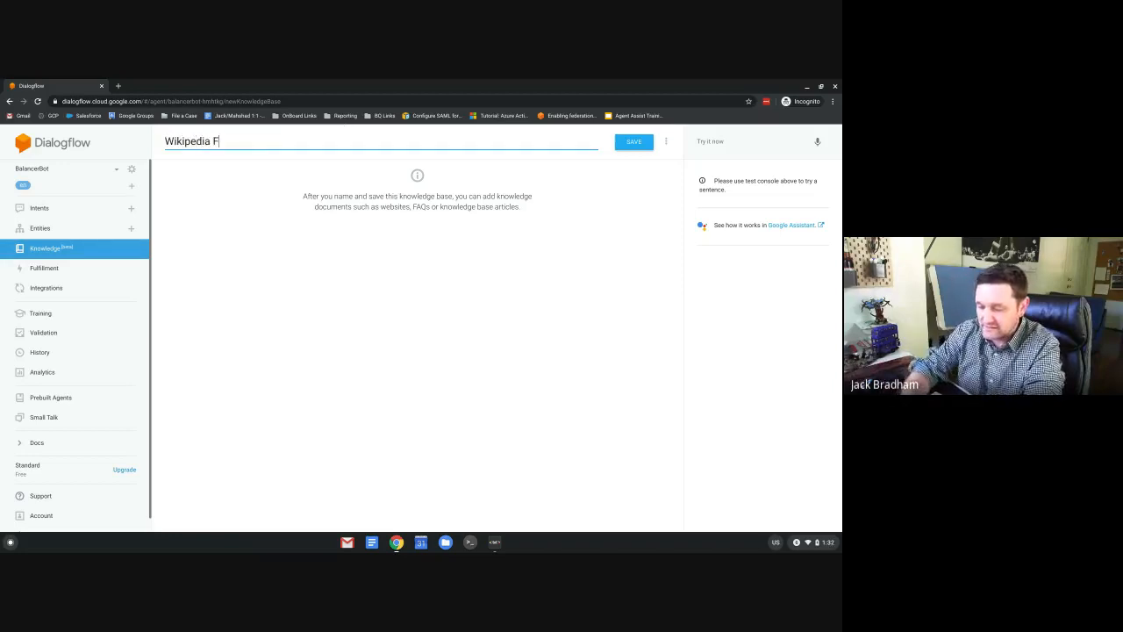
{"action": "left_click", "coordinate": [640, 148]}
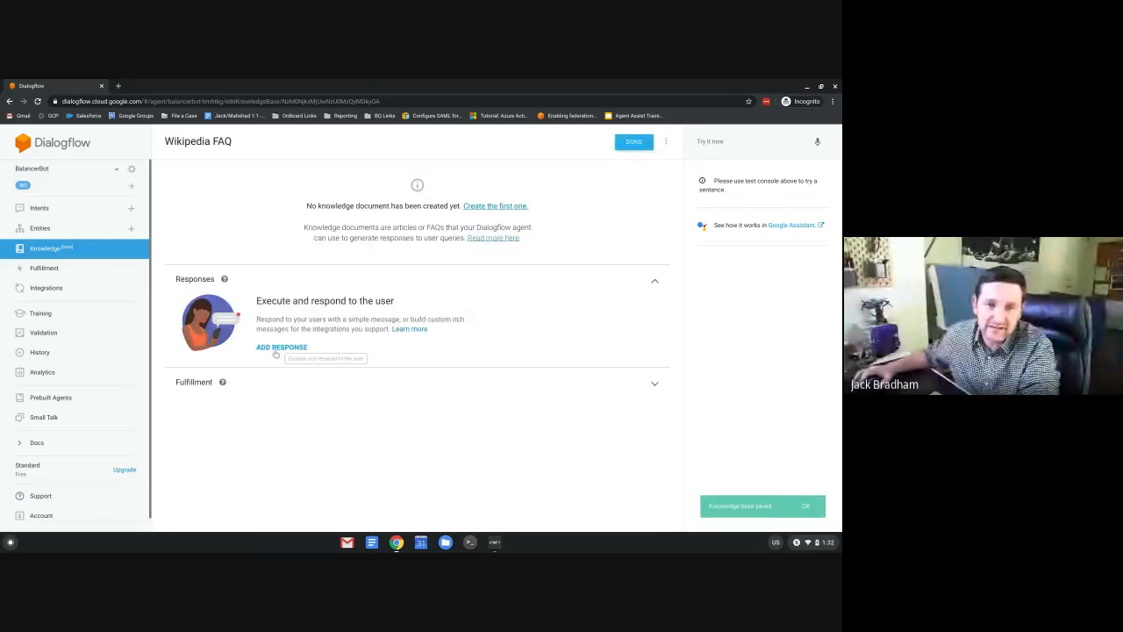
{"action": "left_click", "coordinate": [489, 206]}
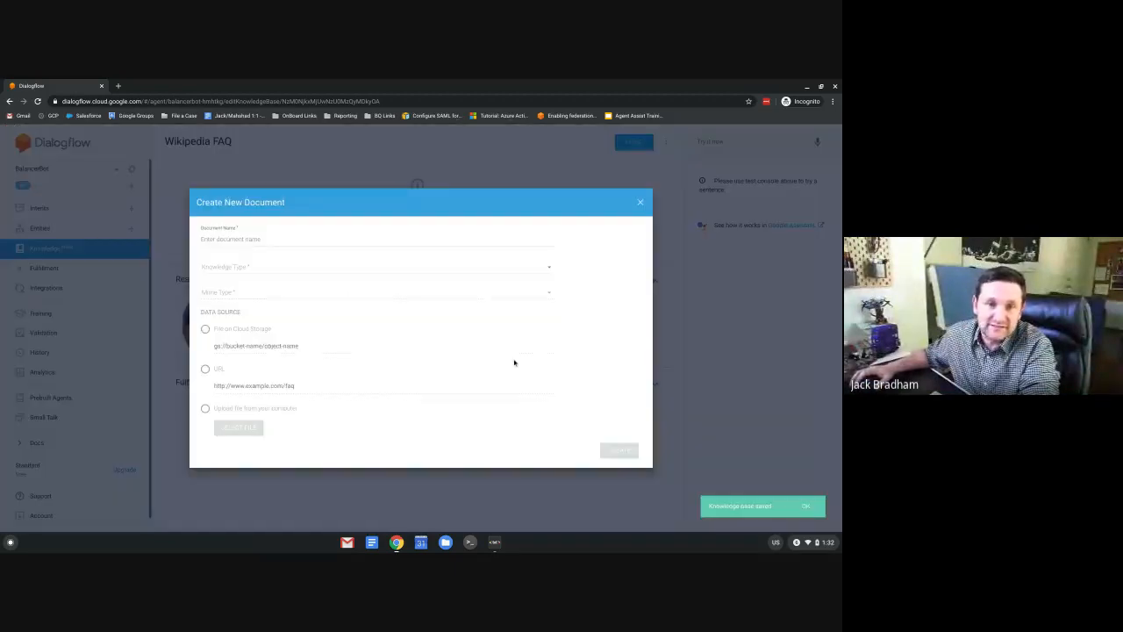
Create document 'Wikipedia' of type FAQ, text/html, sourced from the pasted Wikipedia FAQ URL.
{"action": "left_click", "coordinate": [229, 239]}
{"action": "type", "text": "Wik"}
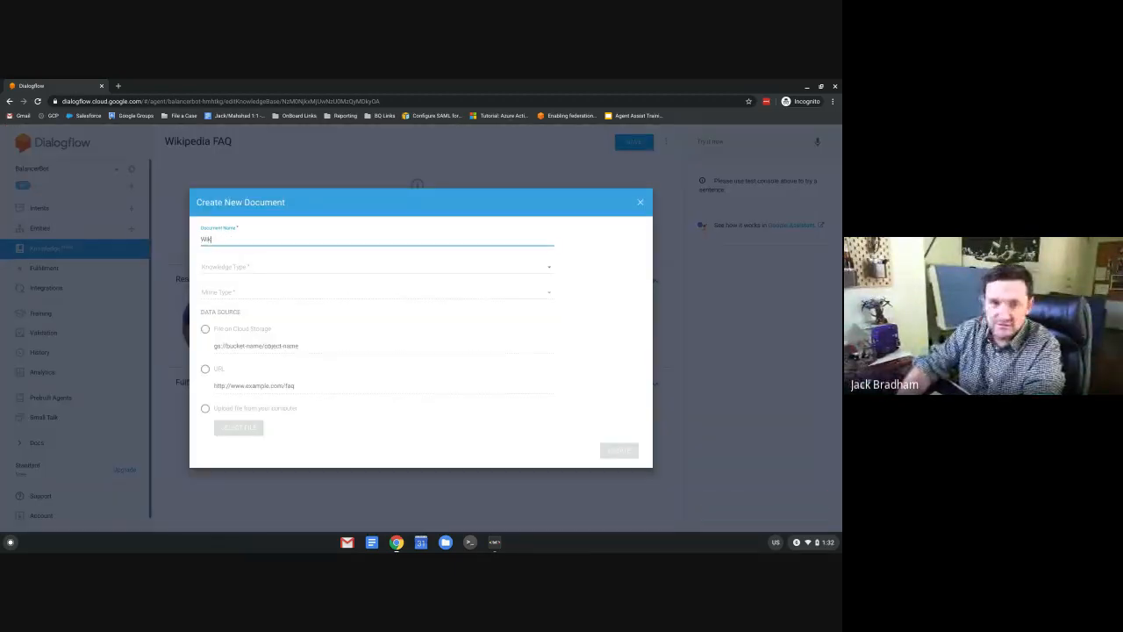
{"action": "type", "text": "i"}
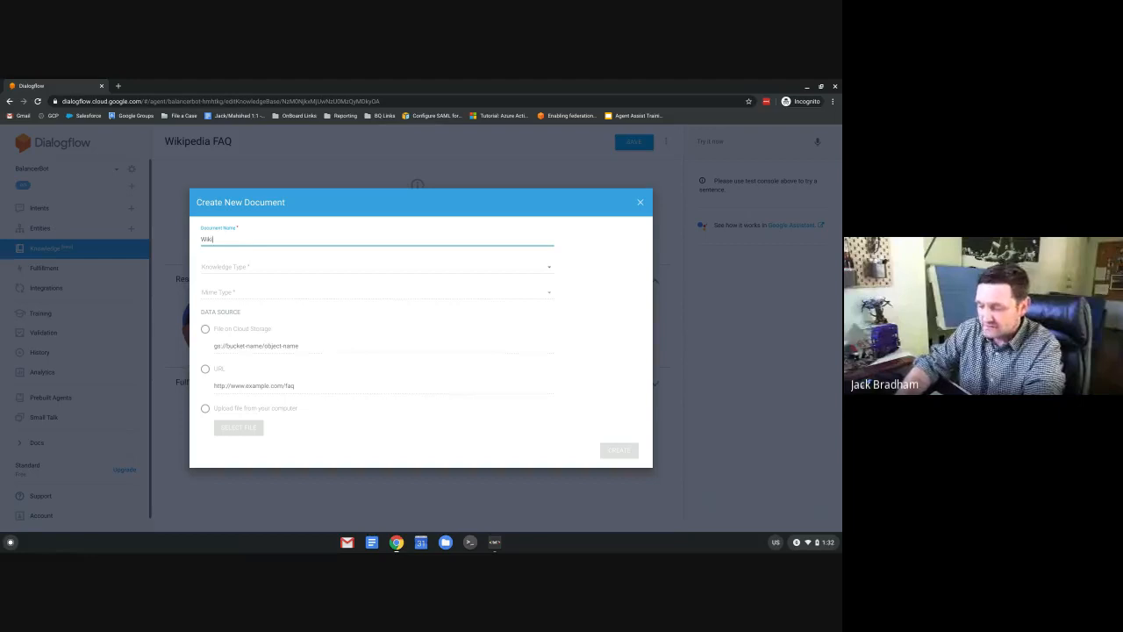
{"action": "type", "text": "pedia"}
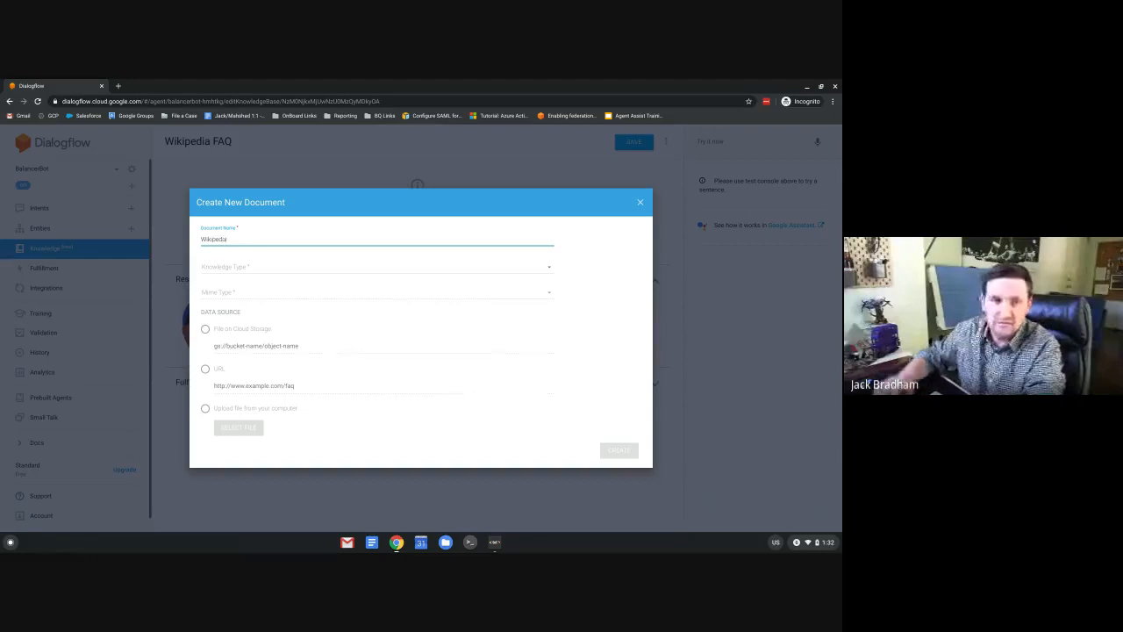
{"action": "left_click", "coordinate": [225, 266]}
{"action": "left_click", "coordinate": [217, 273]}
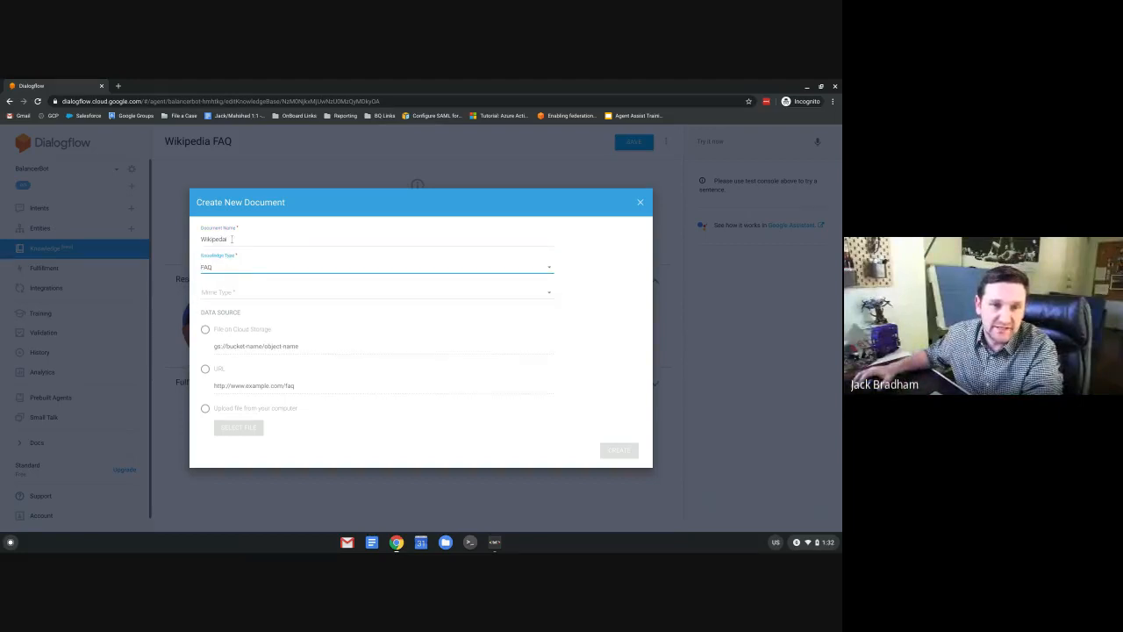
{"action": "left_click", "coordinate": [231, 239]}
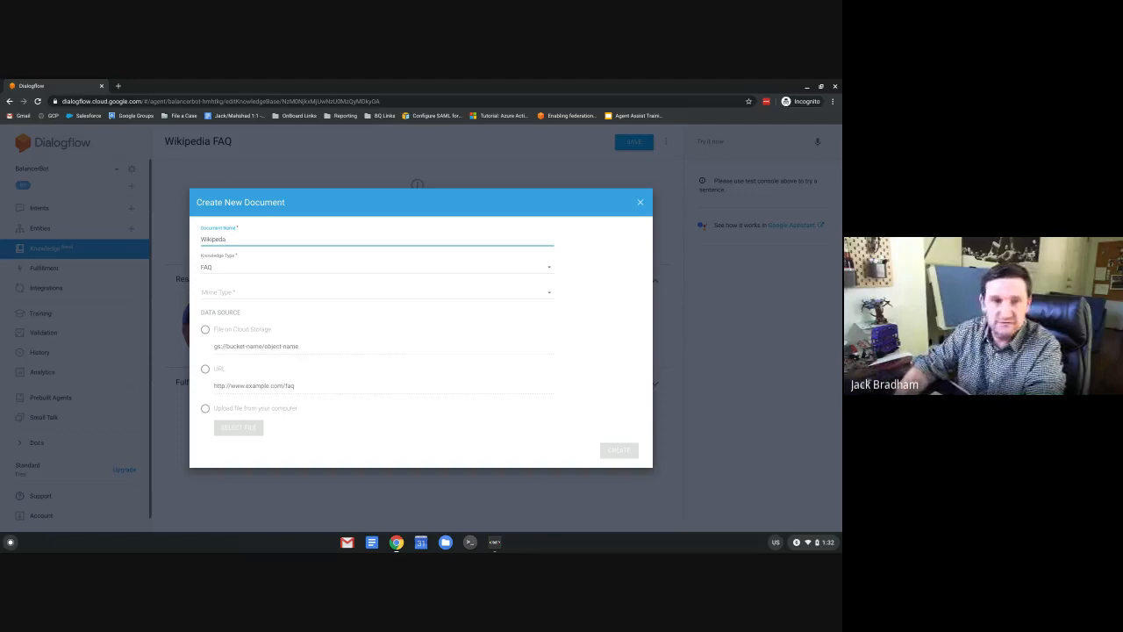
{"action": "left_click", "coordinate": [228, 293]}
{"action": "left_click", "coordinate": [228, 300]}
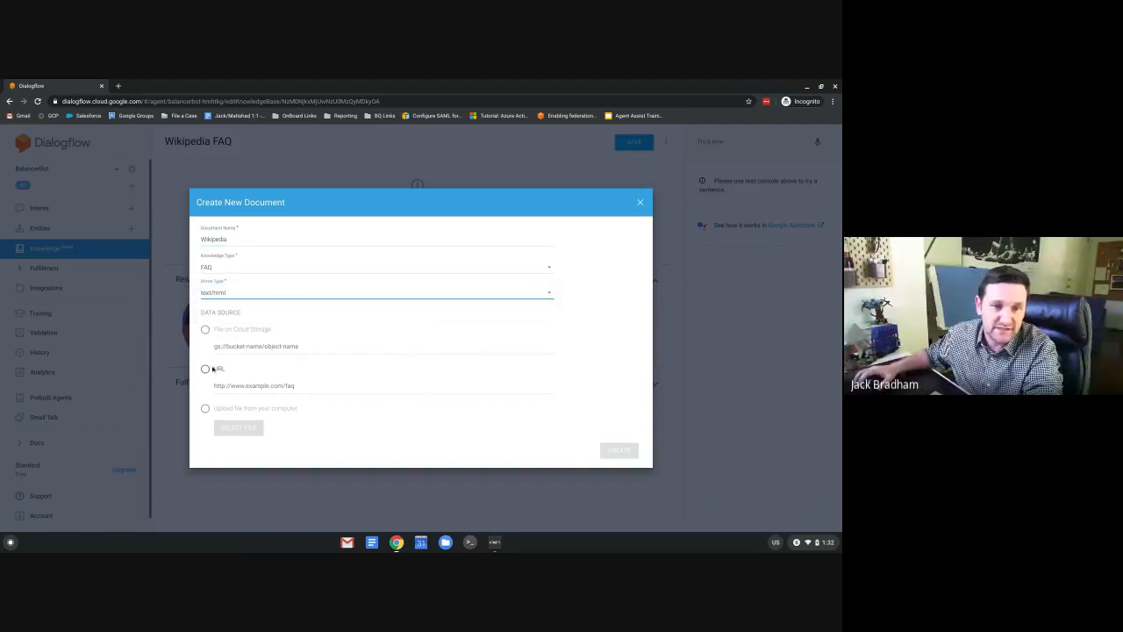
{"action": "left_click", "coordinate": [211, 368]}
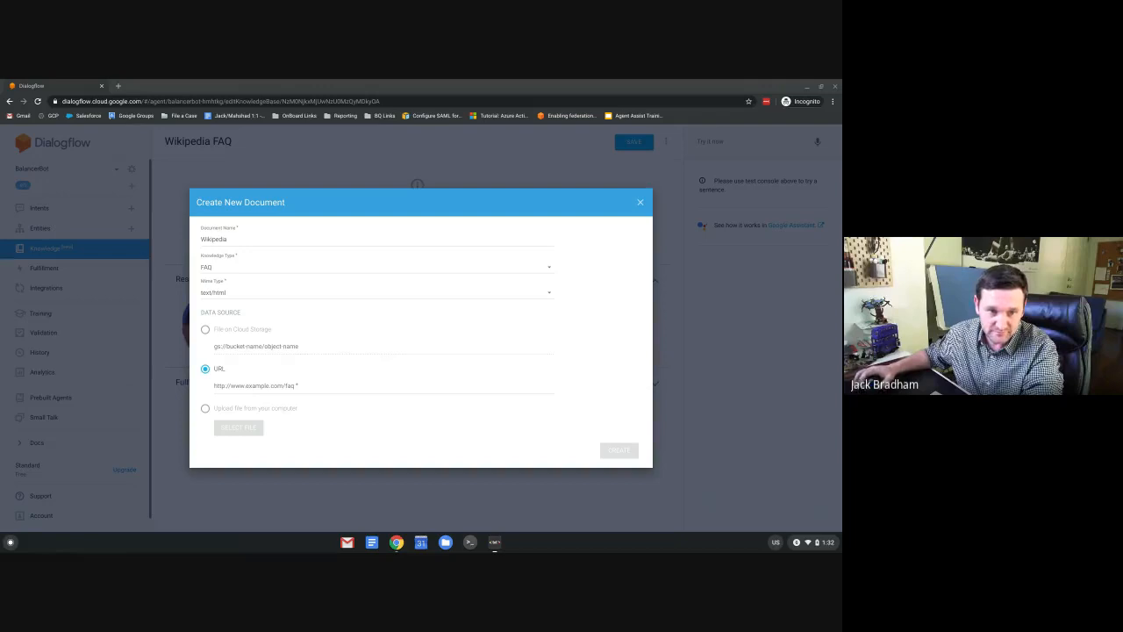
{"action": "left_click", "coordinate": [307, 384]}
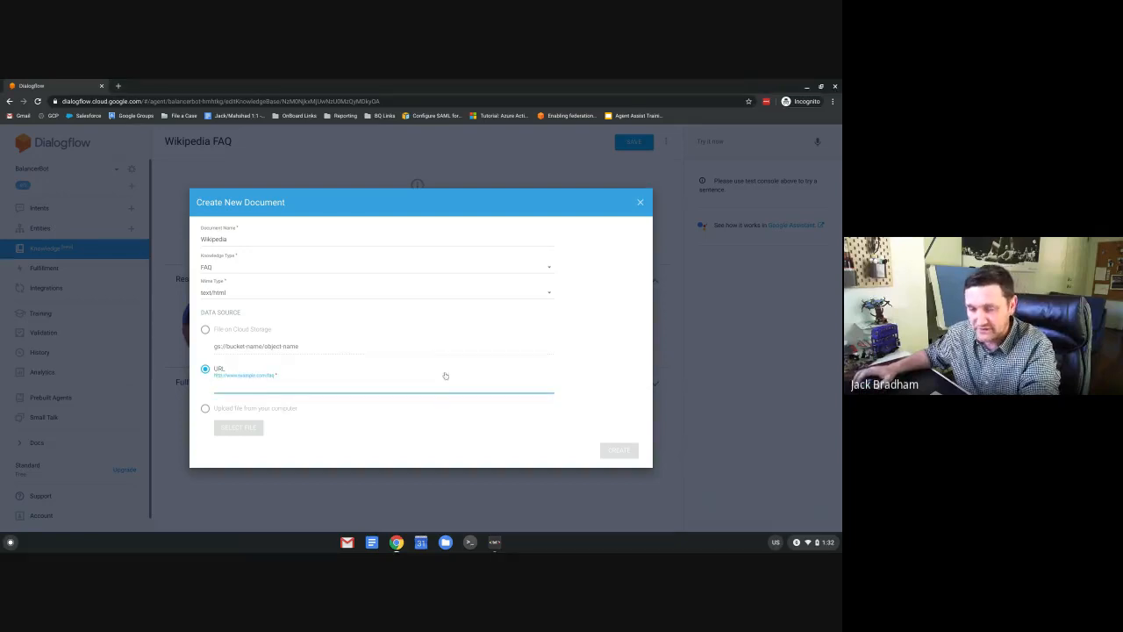
{"action": "type", "text": "https://en.wikipedia.org/wiki/Wikipedia:FAQ/Main"}
{"action": "left_click", "coordinate": [618, 450]}
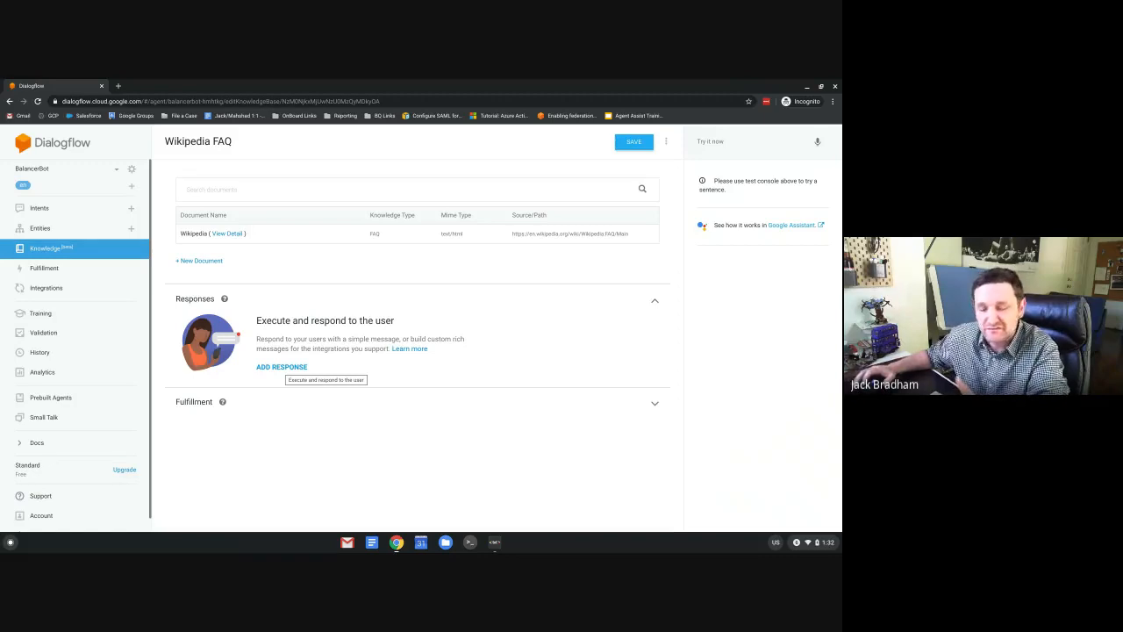
Add the default $Knowledge.Answer[1] text response and save the knowledge base.
{"action": "left_click", "coordinate": [281, 367]}
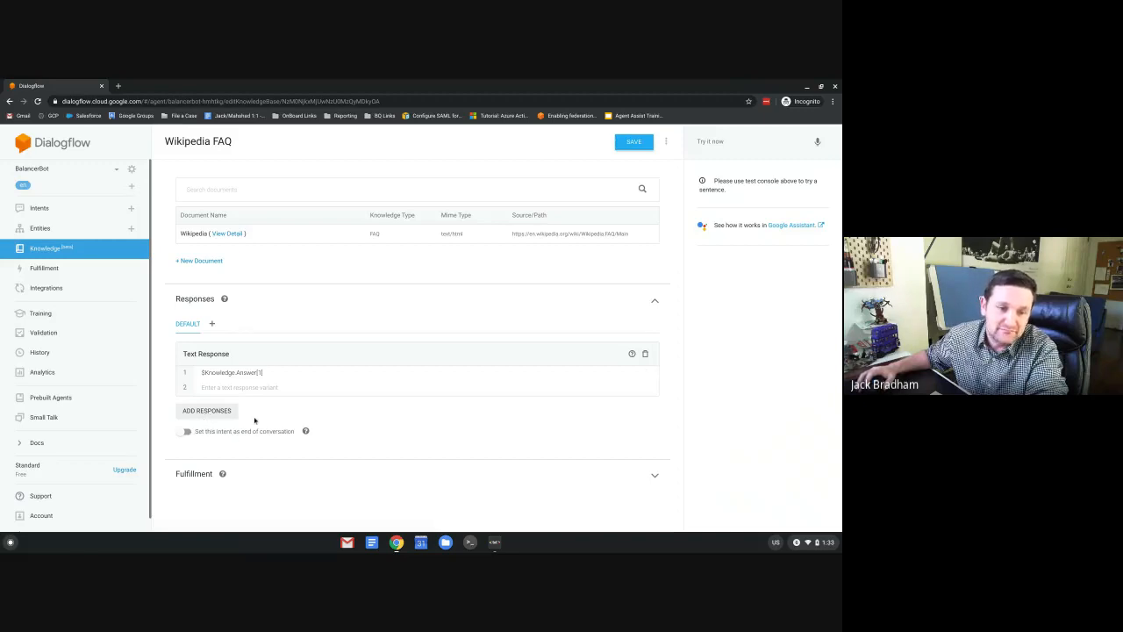
{"action": "left_click", "coordinate": [631, 145]}
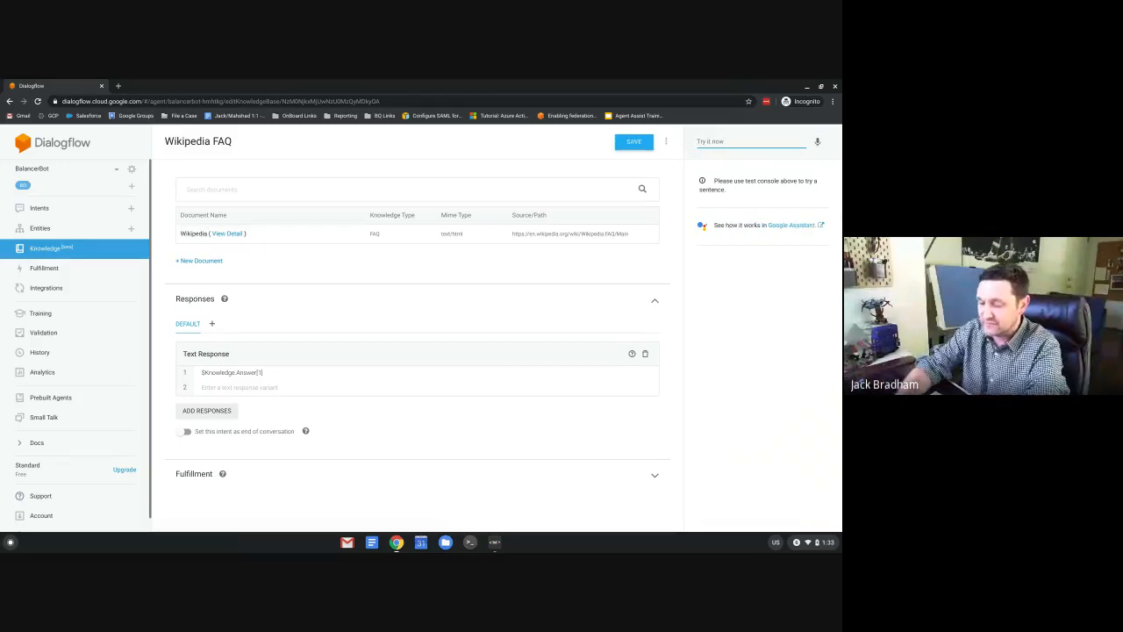
Ask the test console how to edit a page and highlight the returned answer.
{"action": "type", "text": "Hew "}
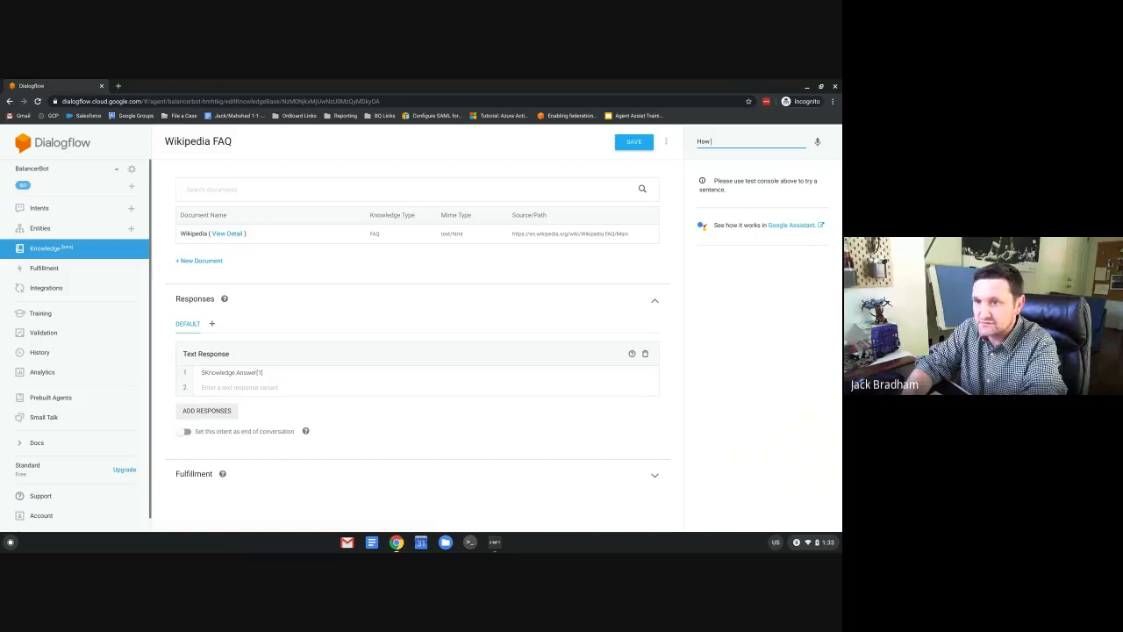
{"action": "type", "text": "do I edit a"}
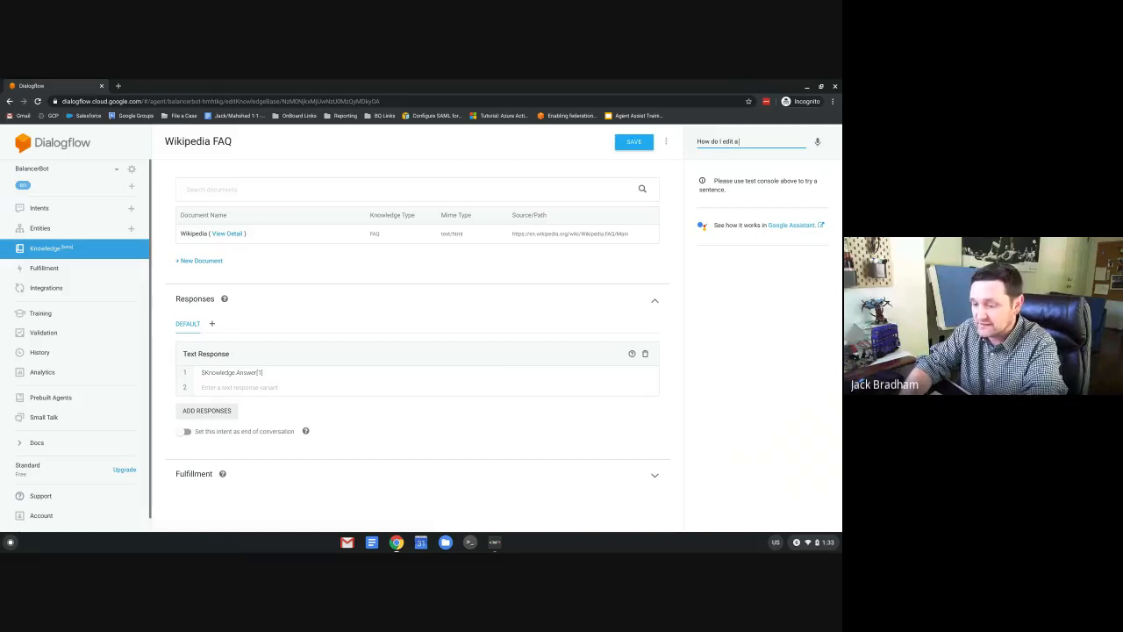
{"action": "type", "text": " page"}
{"action": "key", "text": "Return"}
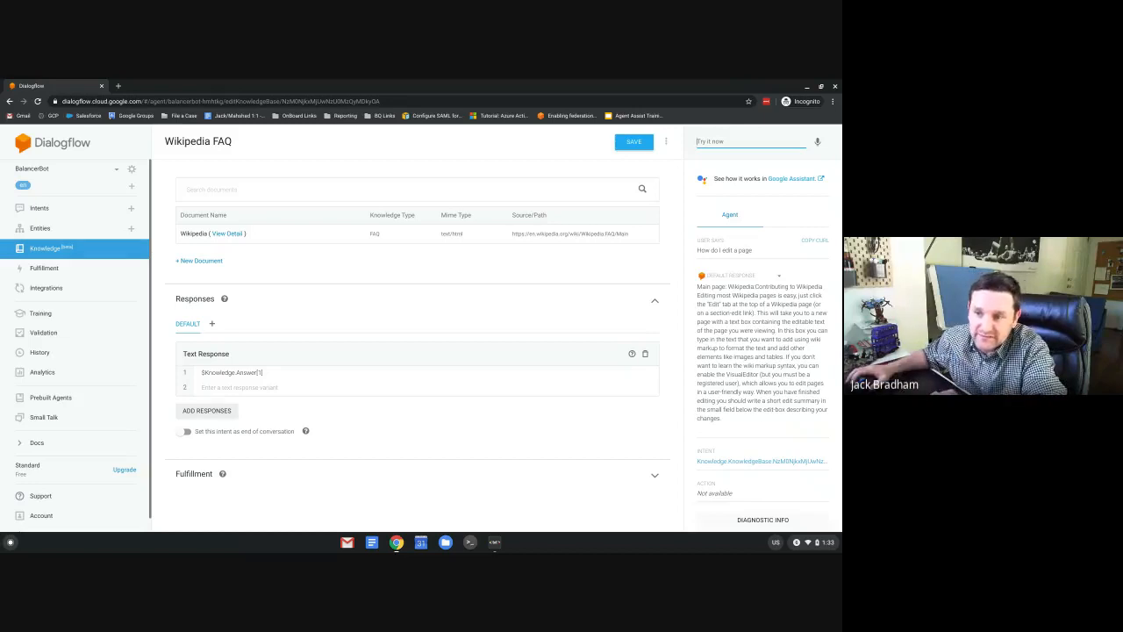
{"action": "left_click_drag", "start_coordinate": [729, 423], "coordinate": [698, 287]}
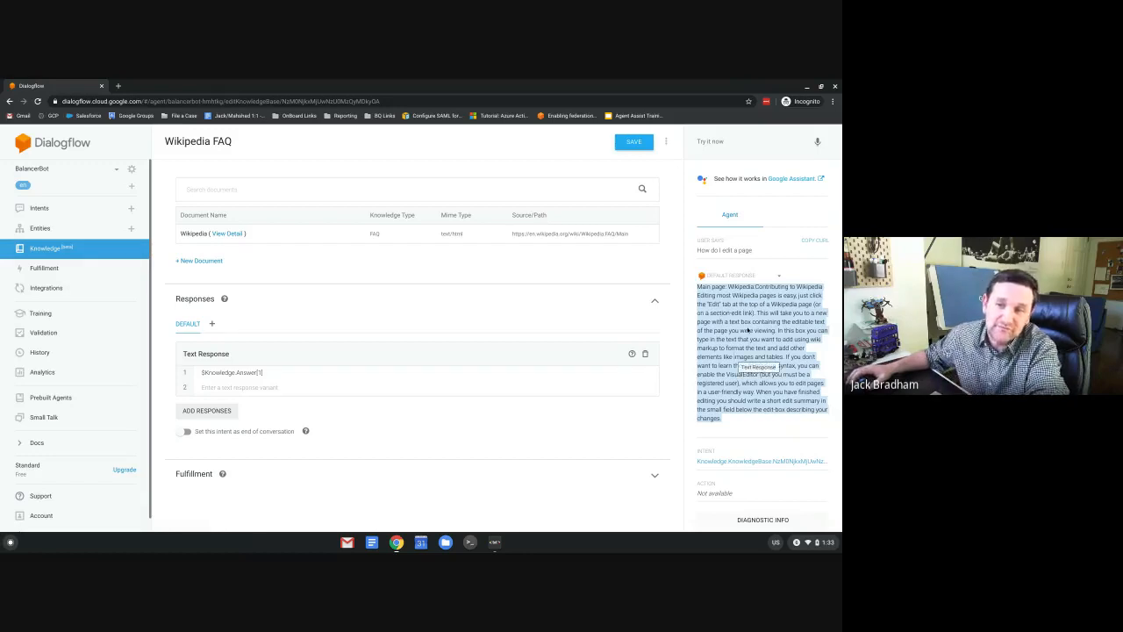
{"action": "left_click", "coordinate": [724, 143]}
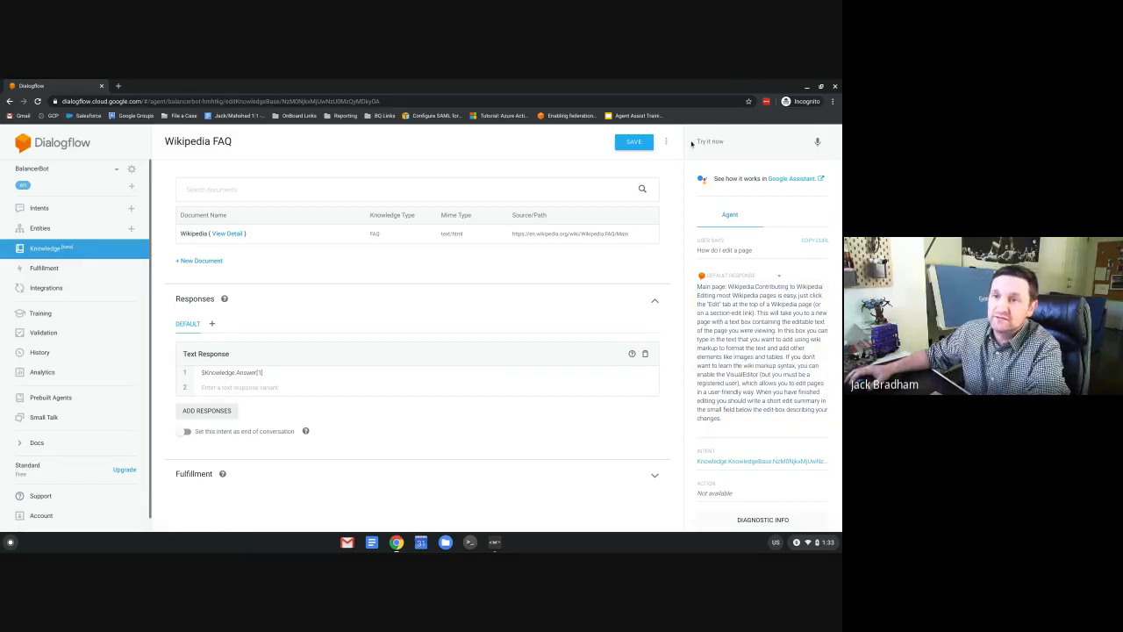
Ask 'Delete a page' in the test console, then go to Integrations.
{"action": "left_click", "coordinate": [698, 142]}
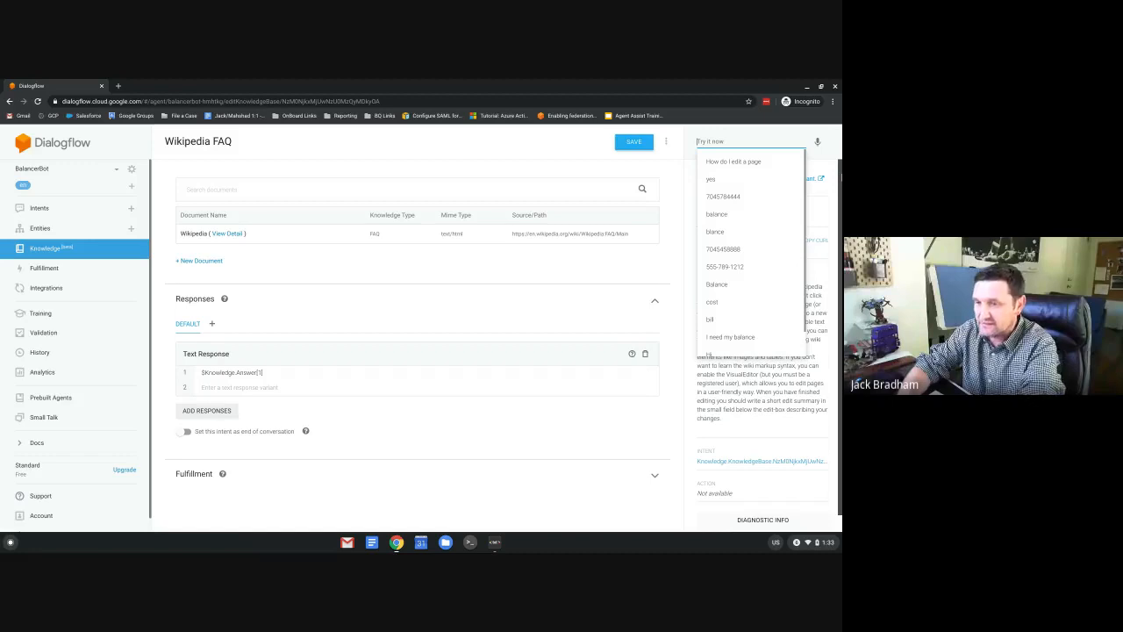
{"action": "type", "text": "De"}
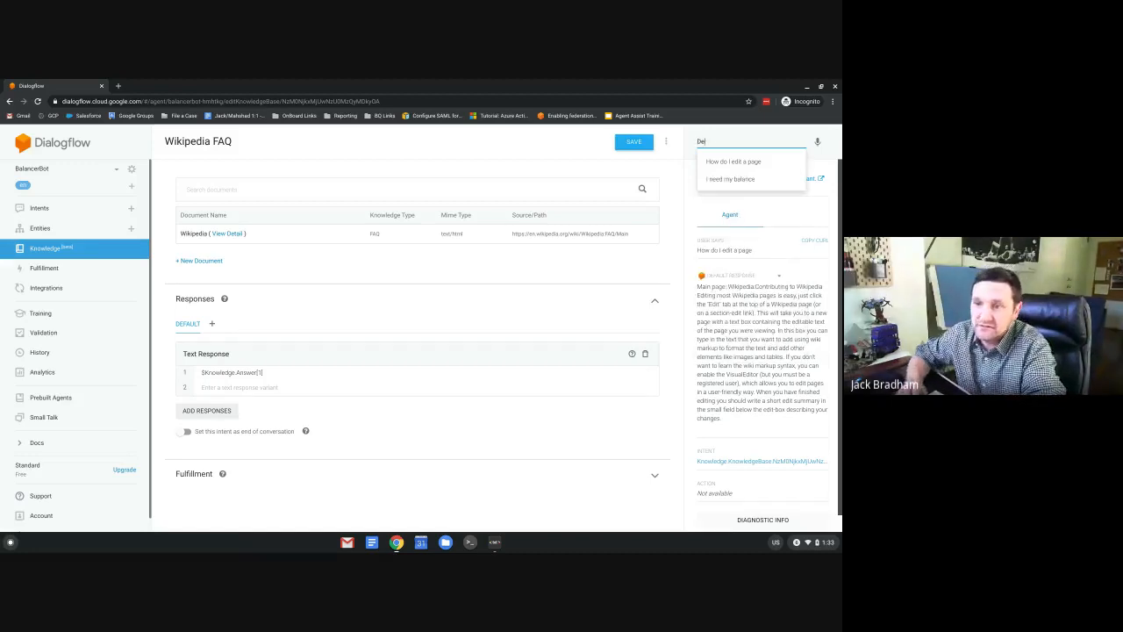
{"action": "type", "text": "lete a pag"}
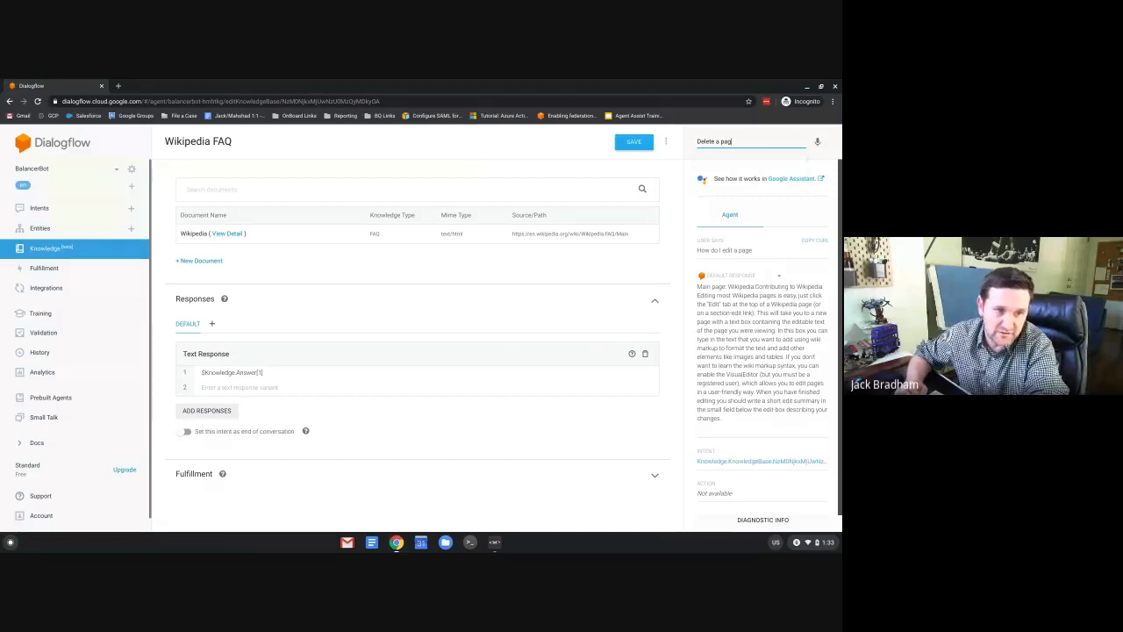
{"action": "type", "text": "e"}
{"action": "key", "text": "Return"}
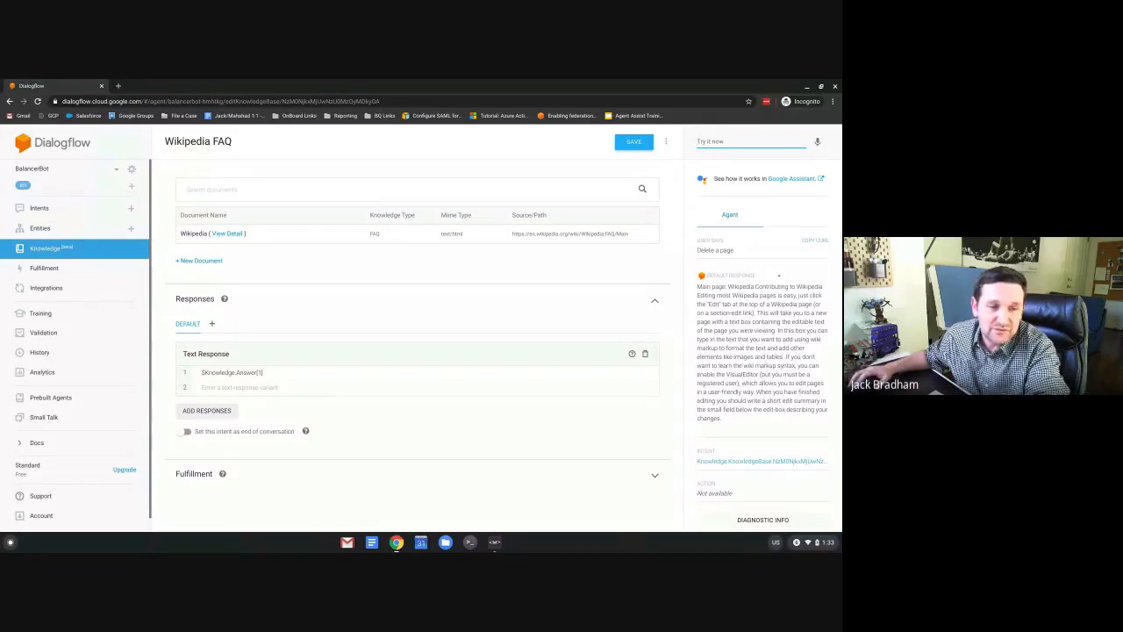
{"action": "left_click", "coordinate": [46, 291]}
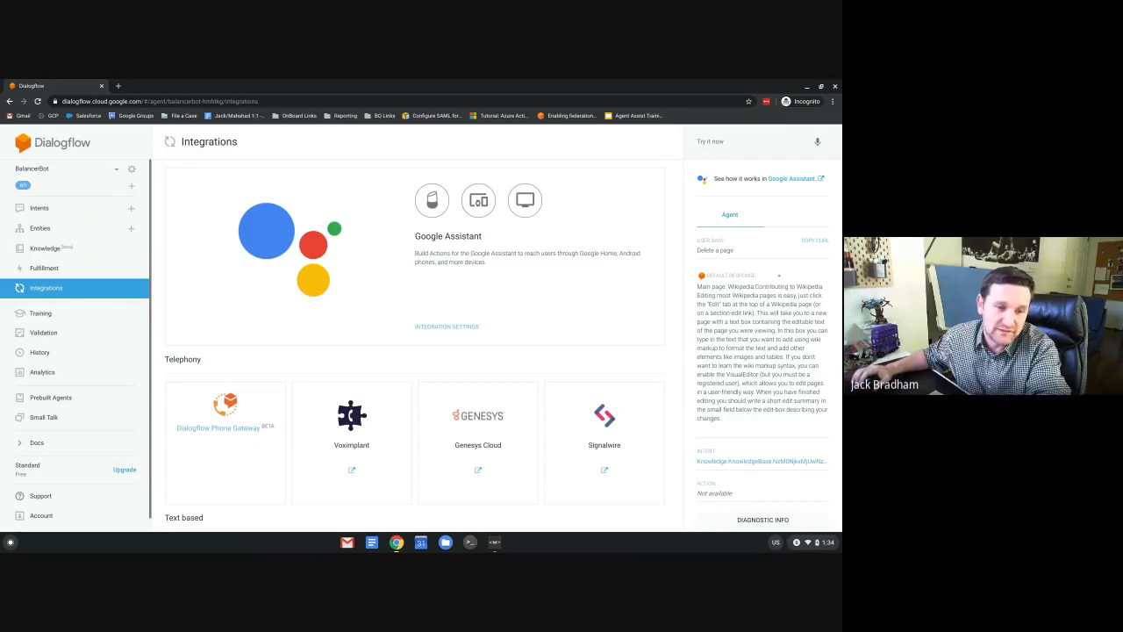
Set up the Dialogflow Phone Gateway using the first listed US number.
{"action": "left_click", "coordinate": [219, 417]}
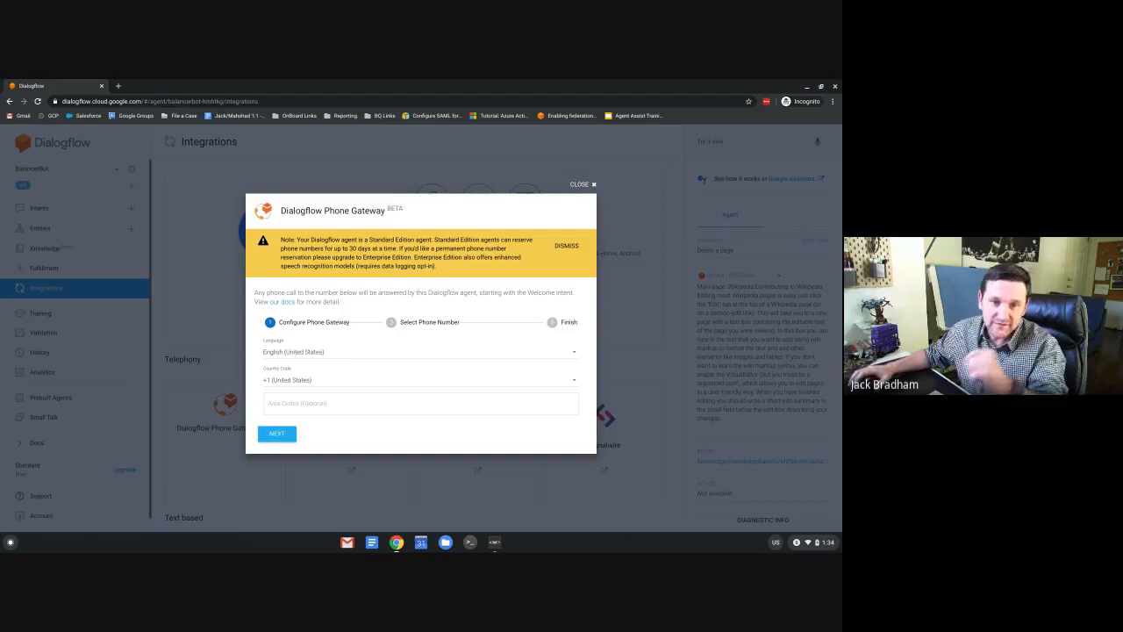
{"action": "left_click", "coordinate": [280, 436]}
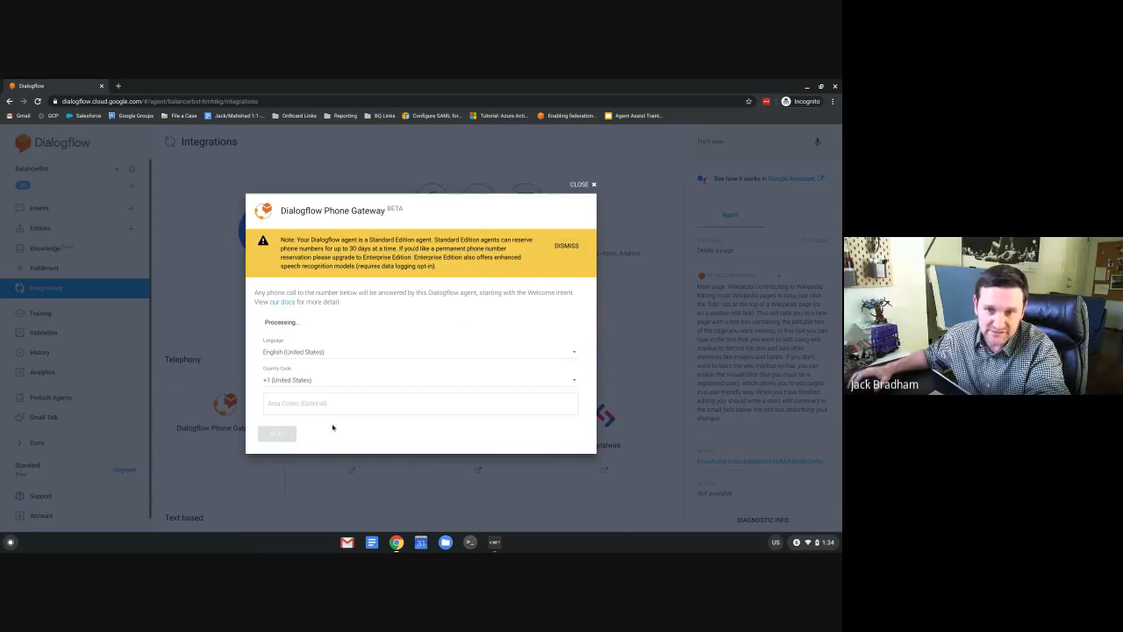
{"action": "left_click", "coordinate": [566, 246]}
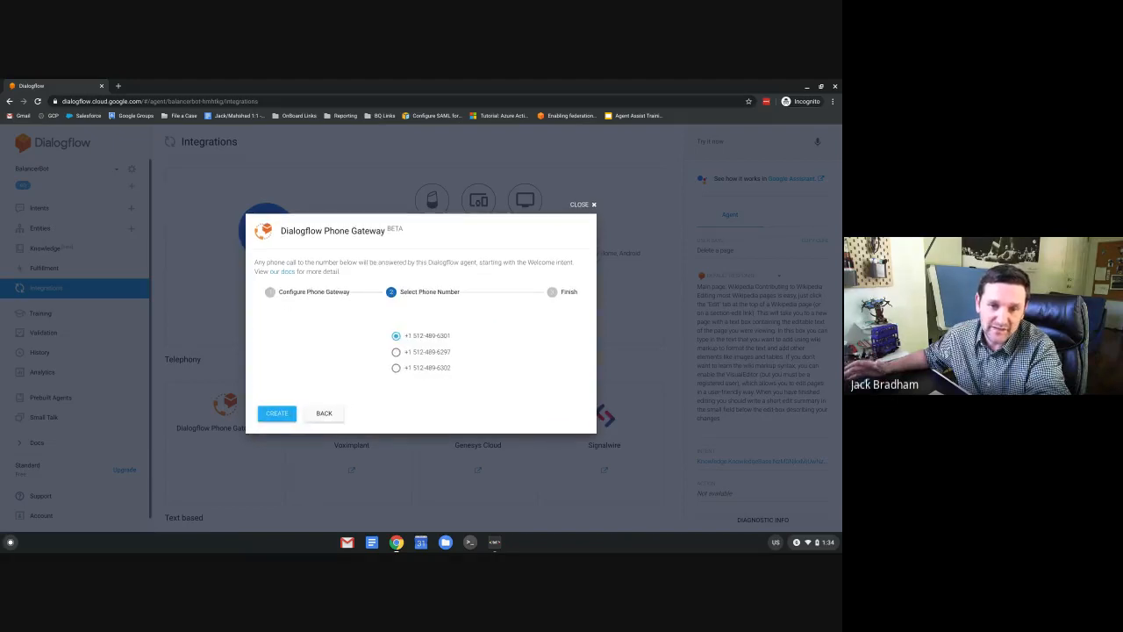
{"action": "left_click", "coordinate": [278, 415]}
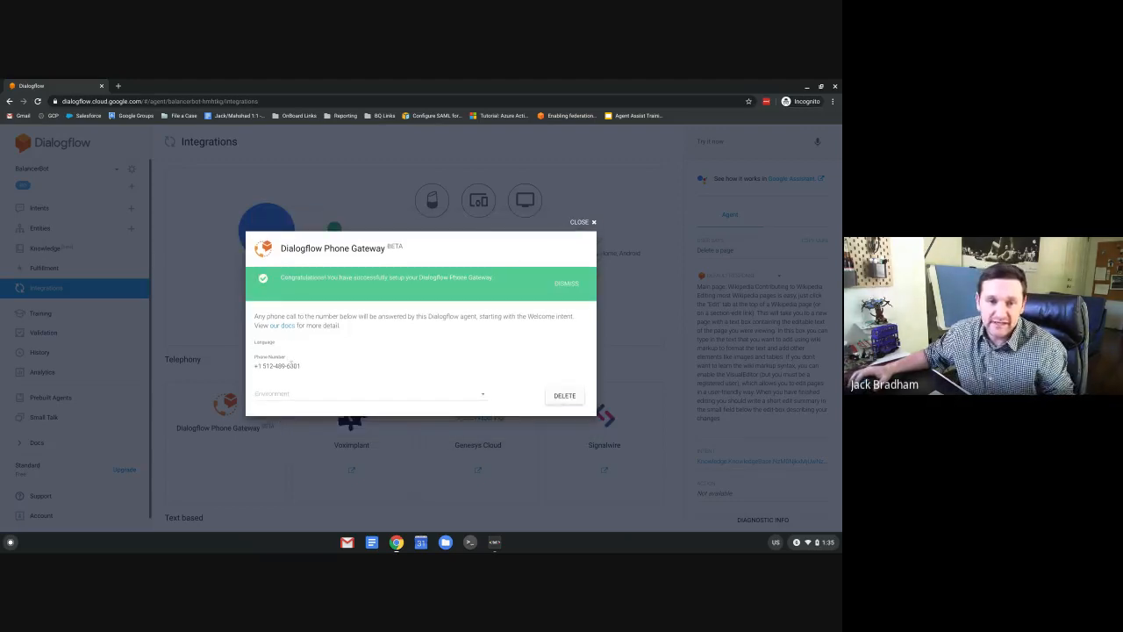
Copy the assigned phone number and close the gateway confirmation.
{"action": "left_click_drag", "start_coordinate": [301, 366], "coordinate": [258, 366]}
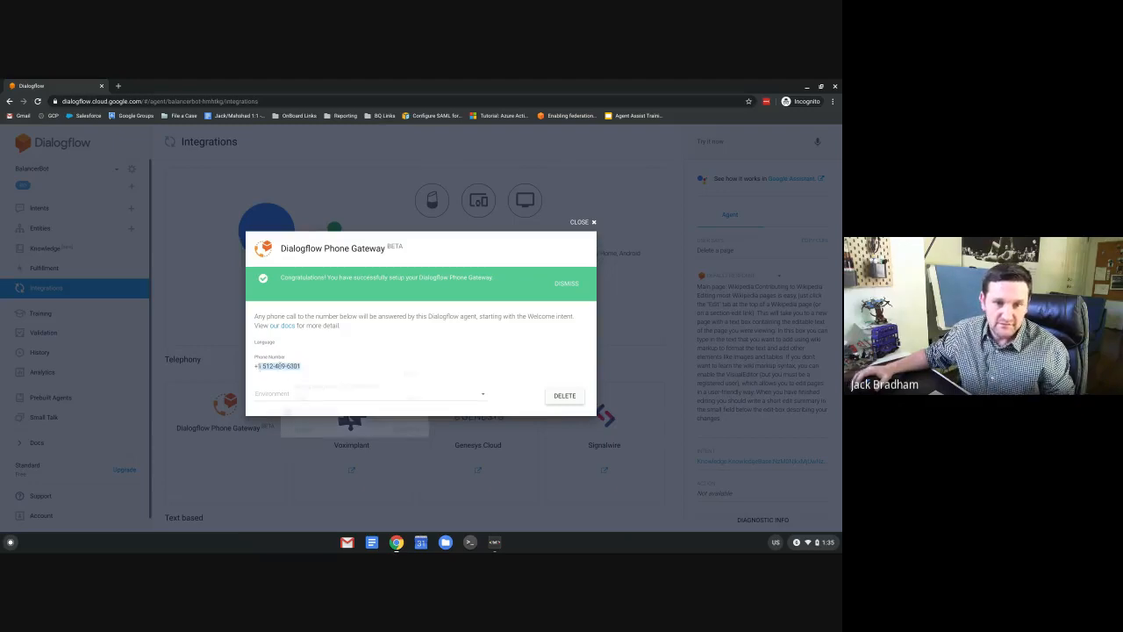
{"action": "right_click", "coordinate": [289, 375]}
{"action": "left_click", "coordinate": [300, 373]}
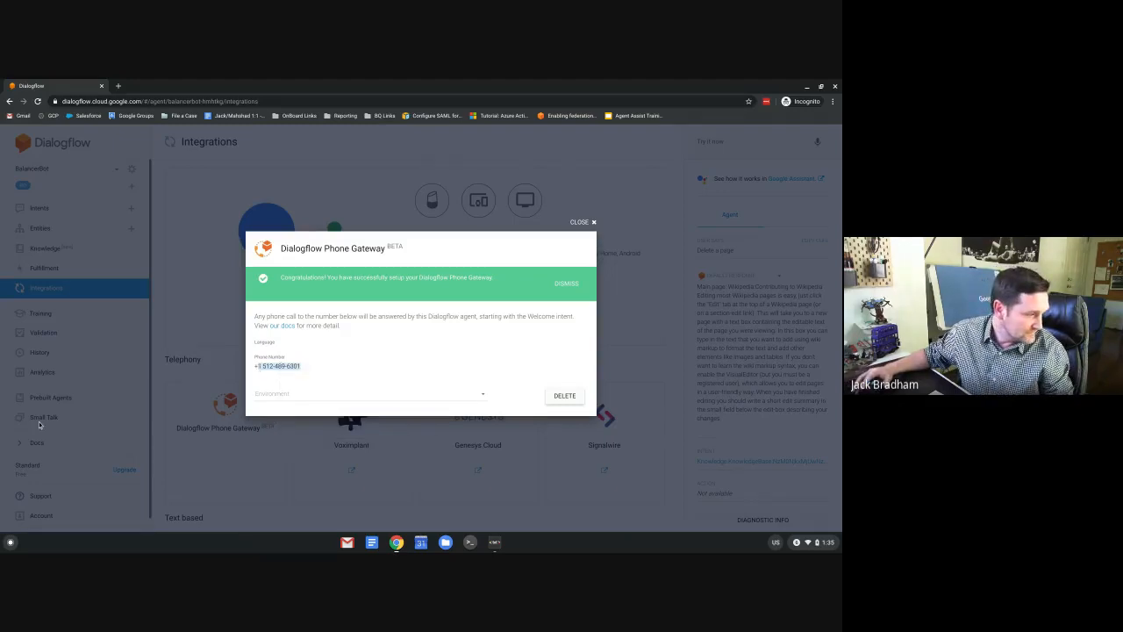
{"action": "key", "text": "alt+Tab"}
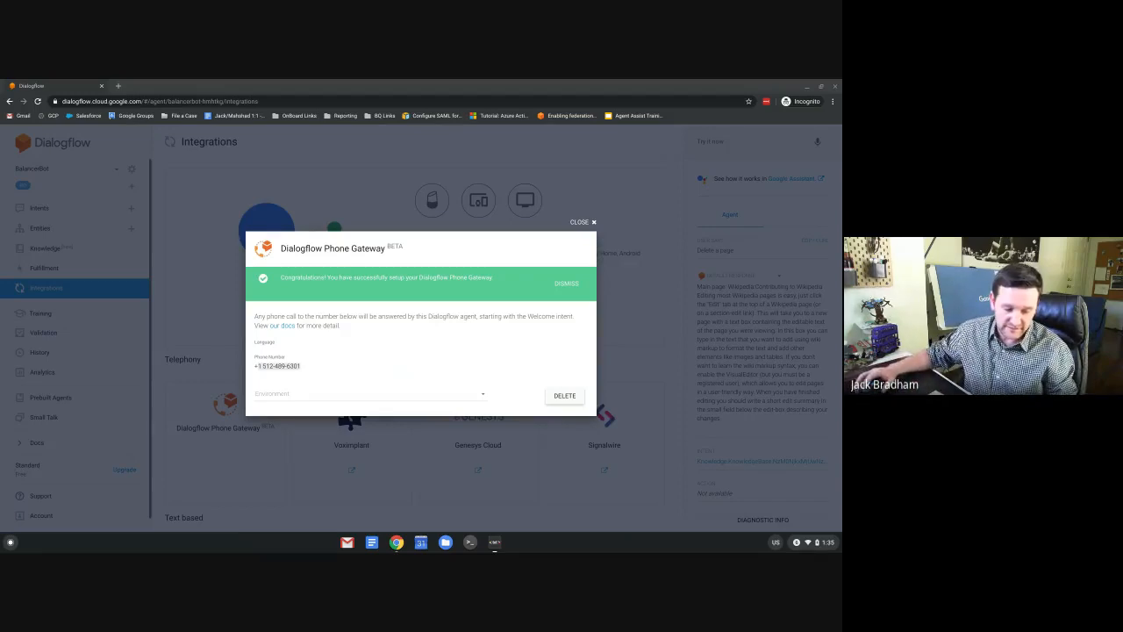
{"action": "left_click", "coordinate": [581, 223]}
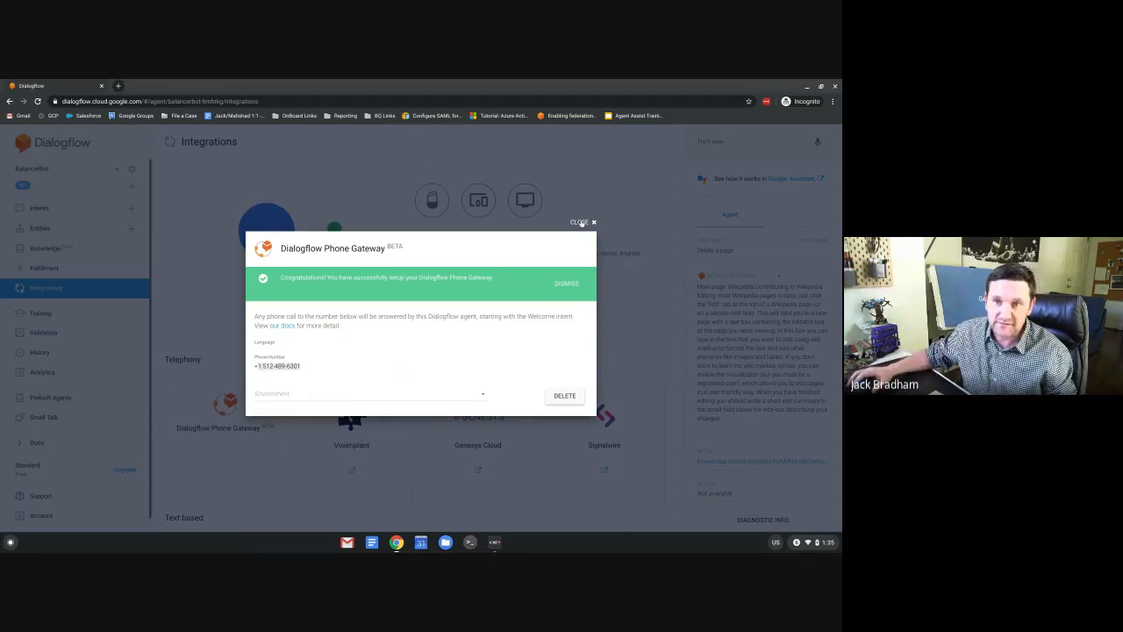
{"action": "left_click", "coordinate": [581, 223]}
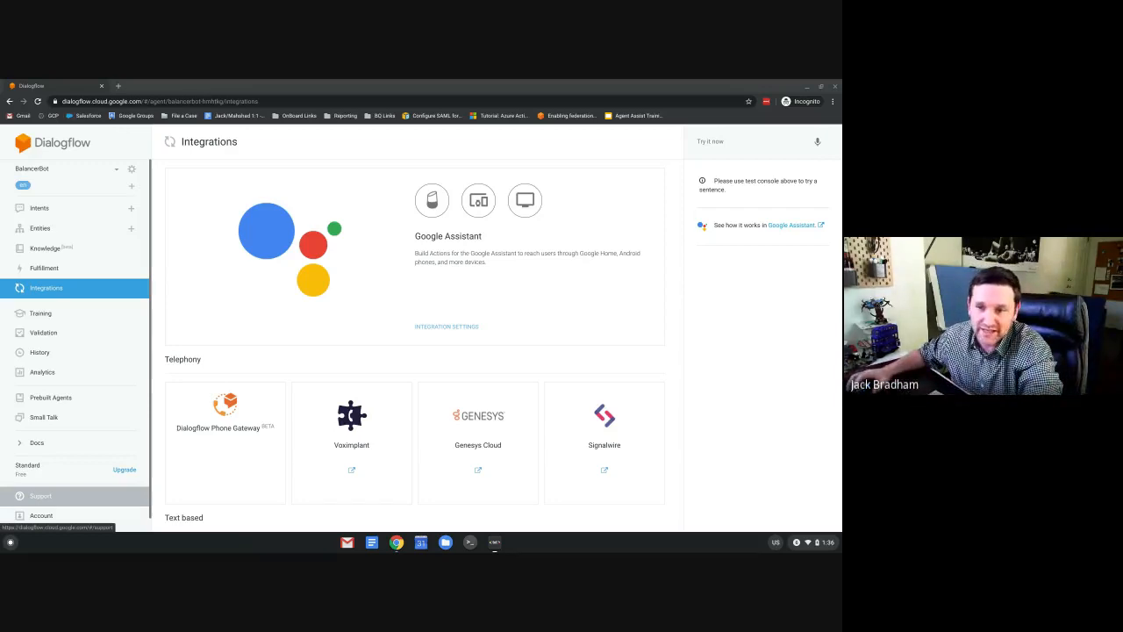
Enable the Web Demo integration and select its iframe embed code.
{"action": "scroll", "coordinate": [696, 364], "scroll_direction": "down", "scroll_amount": 1}
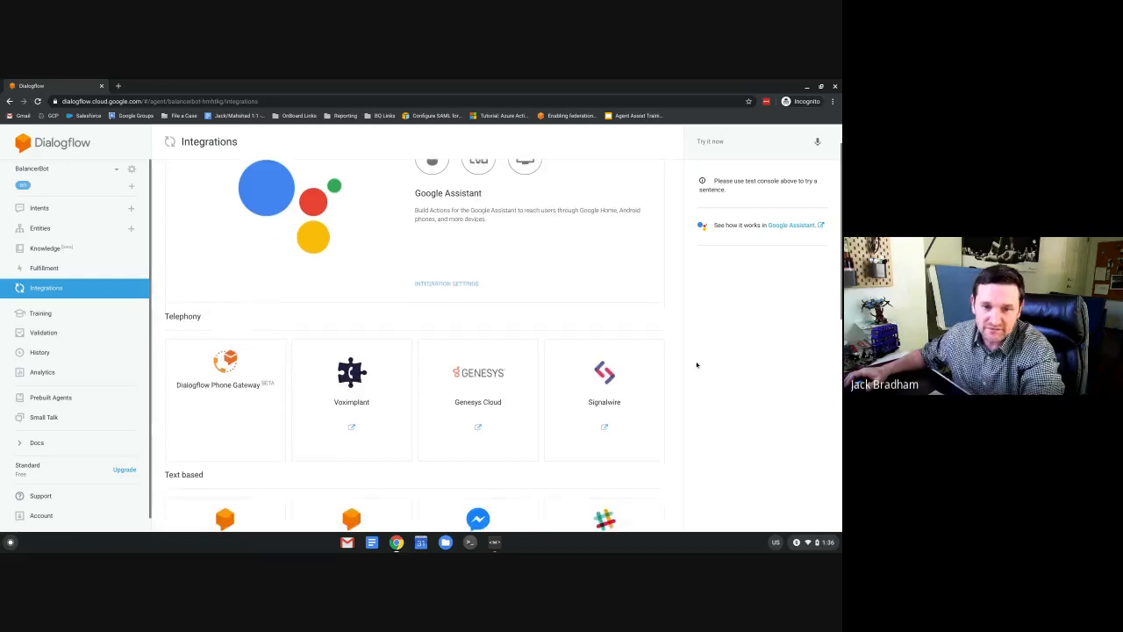
{"action": "scroll", "coordinate": [697, 364], "scroll_direction": "down", "scroll_amount": 2}
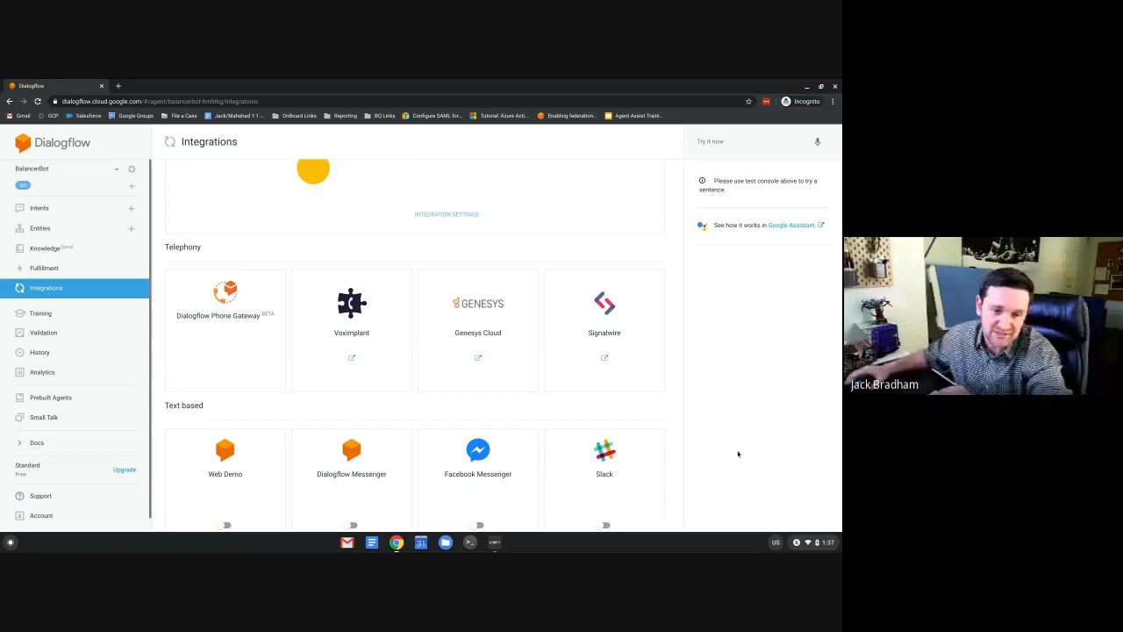
{"action": "scroll", "coordinate": [702, 442], "scroll_direction": "down", "scroll_amount": 1}
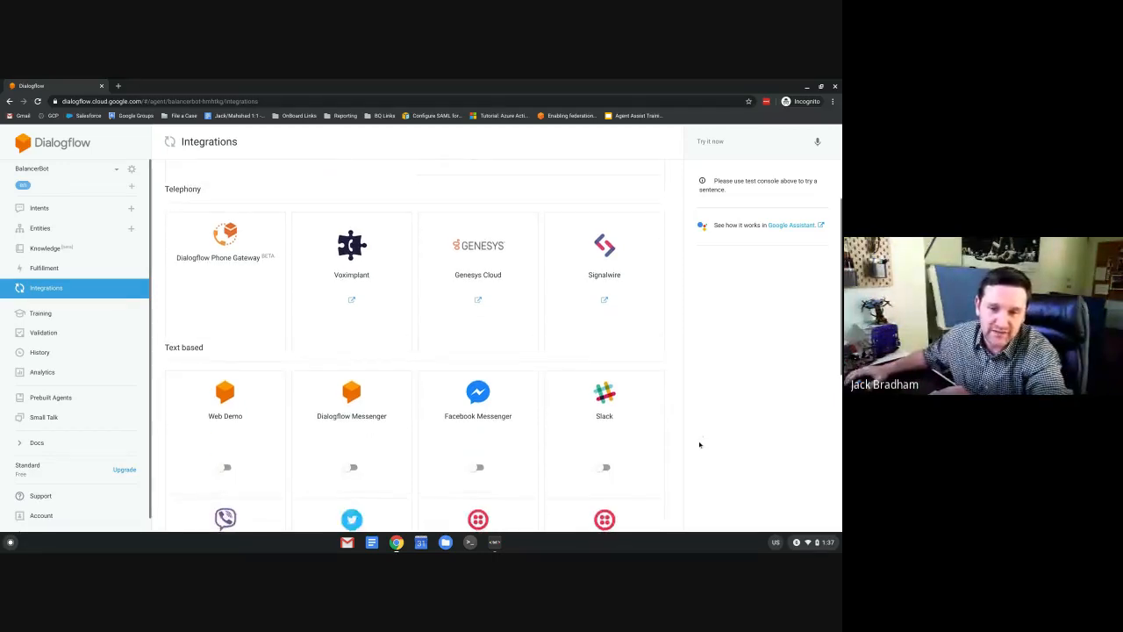
{"action": "scroll", "coordinate": [699, 445], "scroll_direction": "down", "scroll_amount": 1}
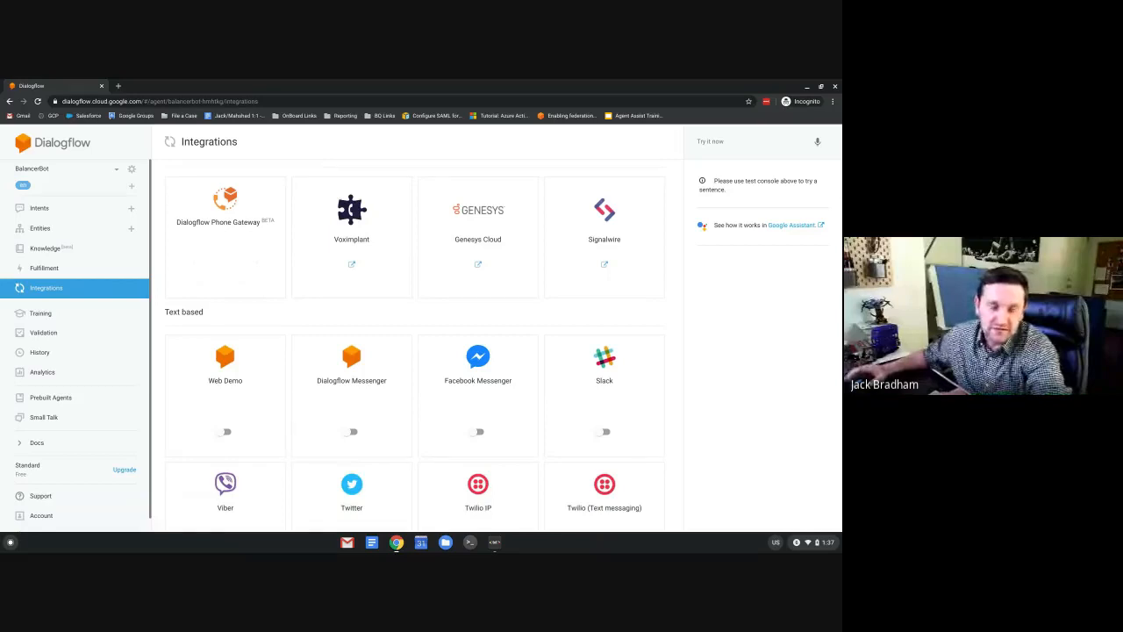
{"action": "scroll", "coordinate": [699, 445], "scroll_direction": "down", "scroll_amount": 1}
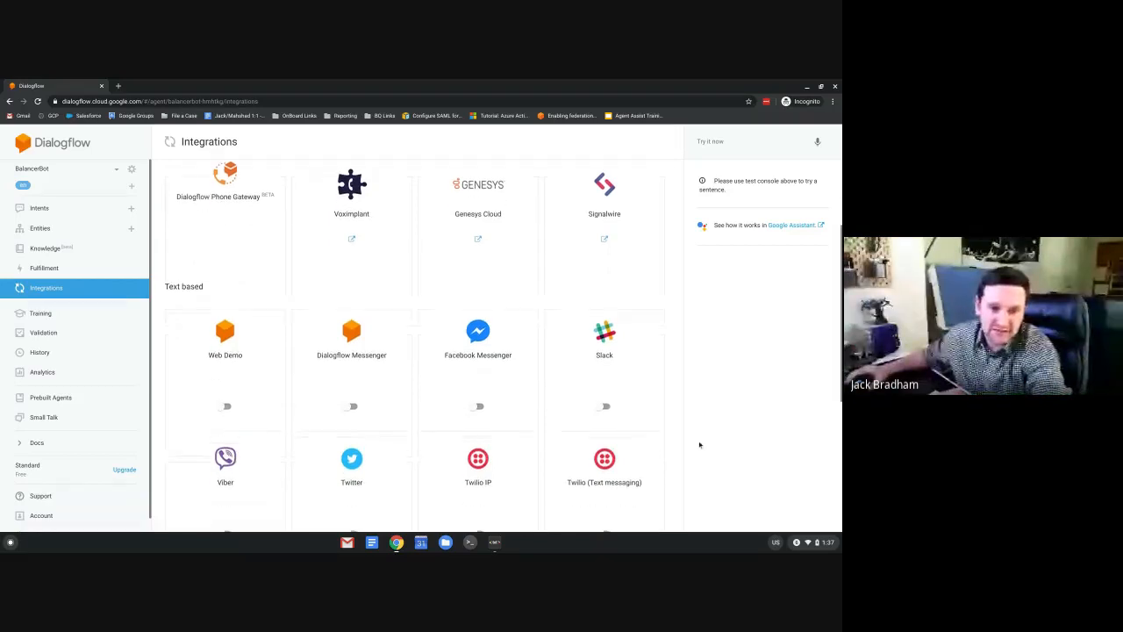
{"action": "left_click", "coordinate": [226, 398]}
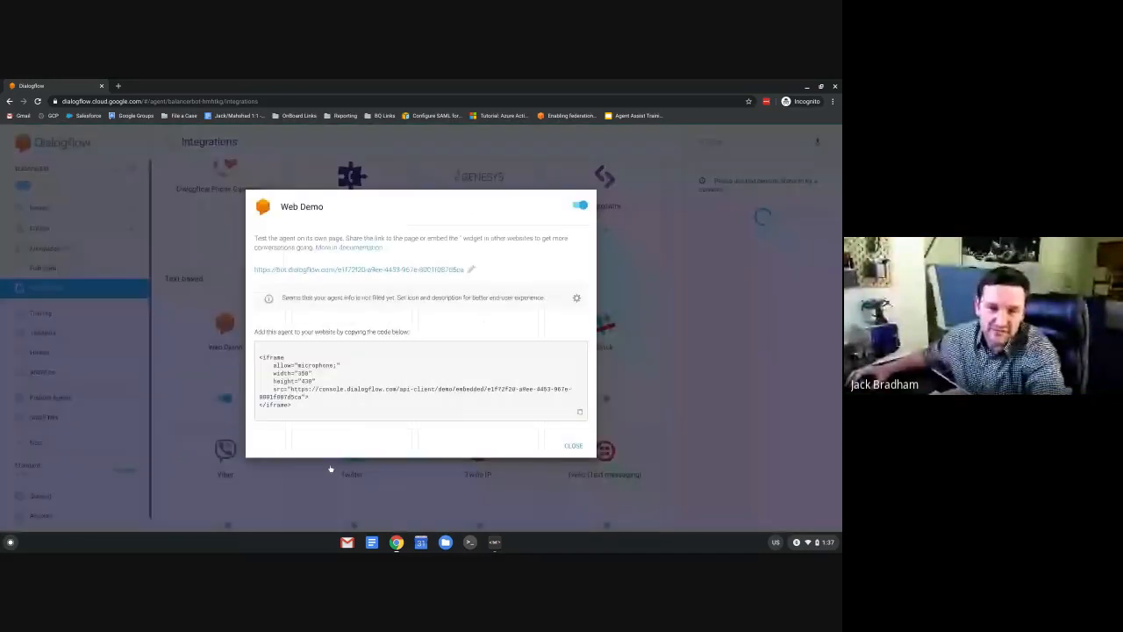
{"action": "left_click_drag", "start_coordinate": [261, 356], "coordinate": [439, 426]}
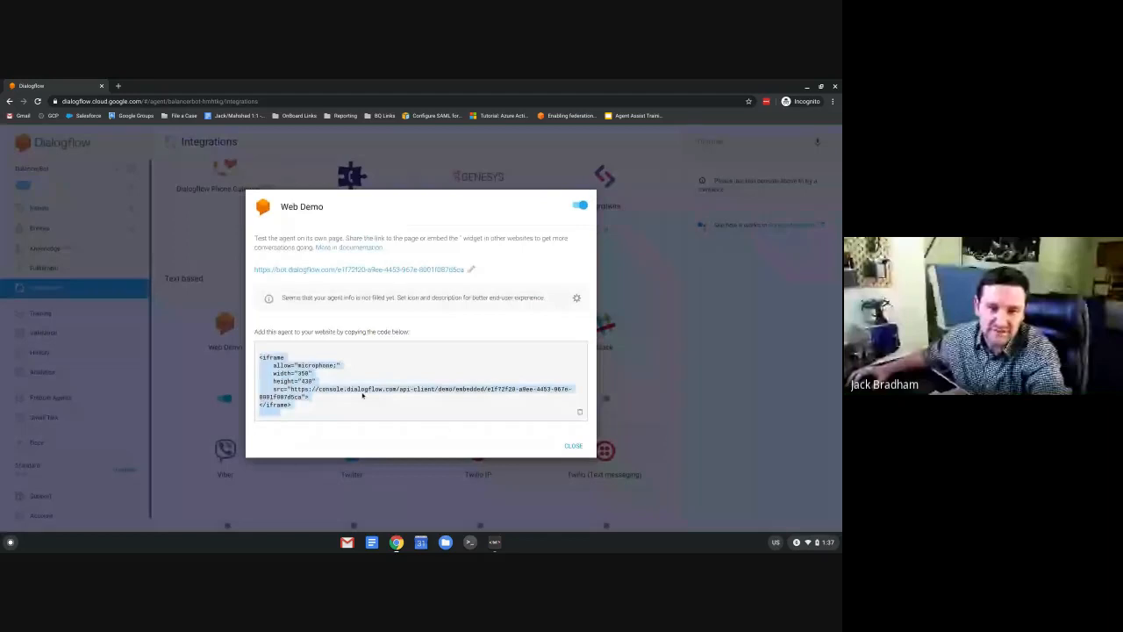
Open the BalancerBot demo link in a new tab and switch to it.
{"action": "right_click", "coordinate": [352, 270]}
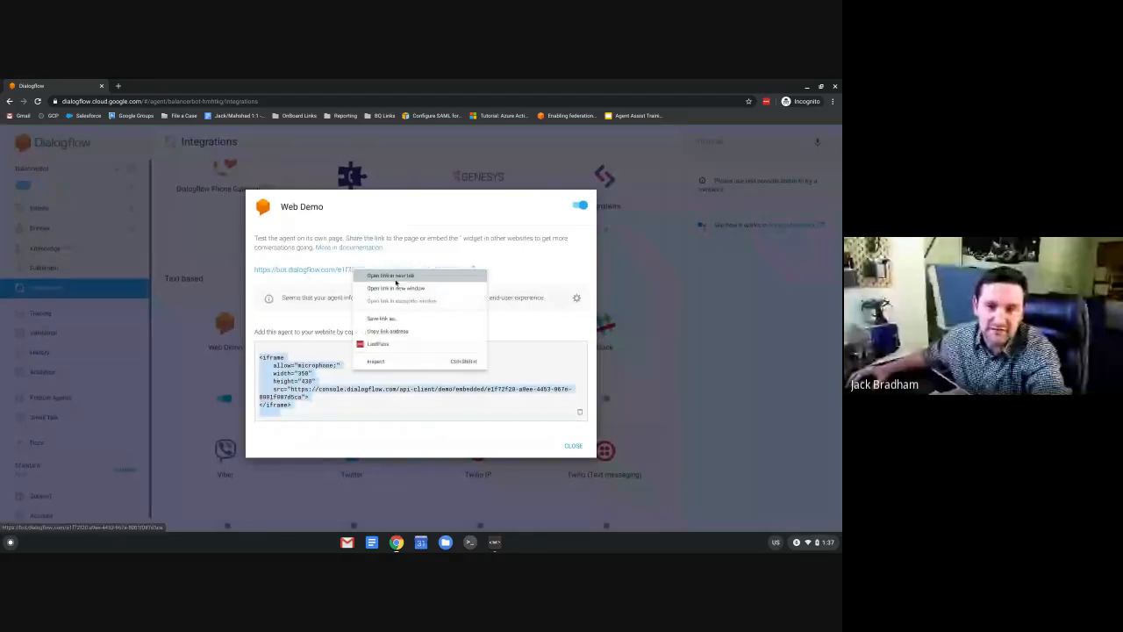
{"action": "left_click", "coordinate": [399, 276]}
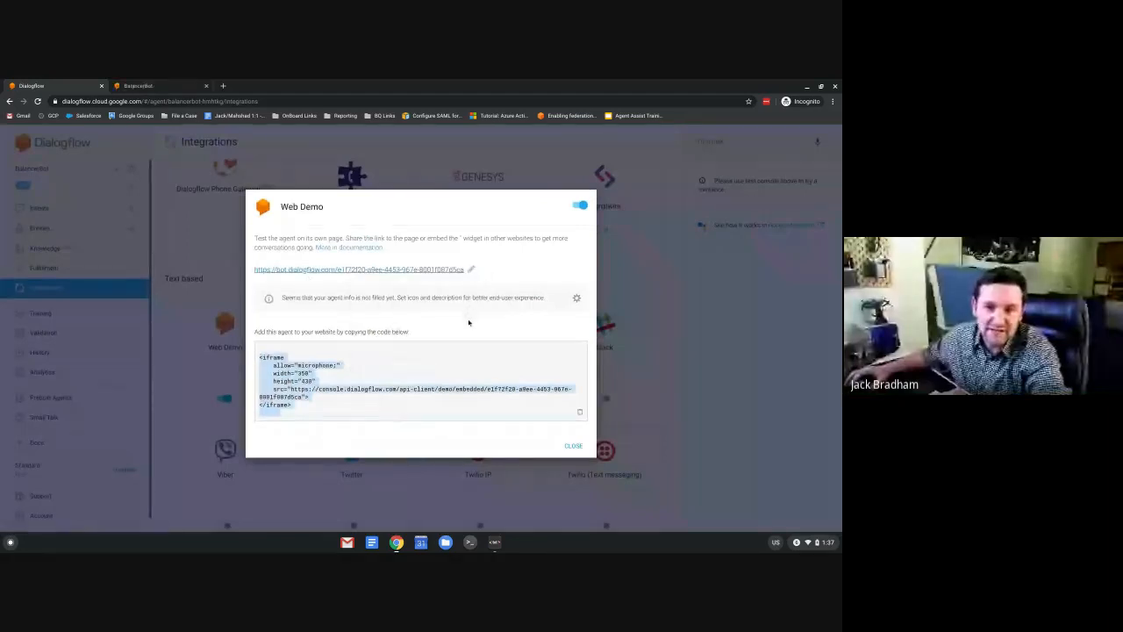
{"action": "left_click", "coordinate": [138, 87]}
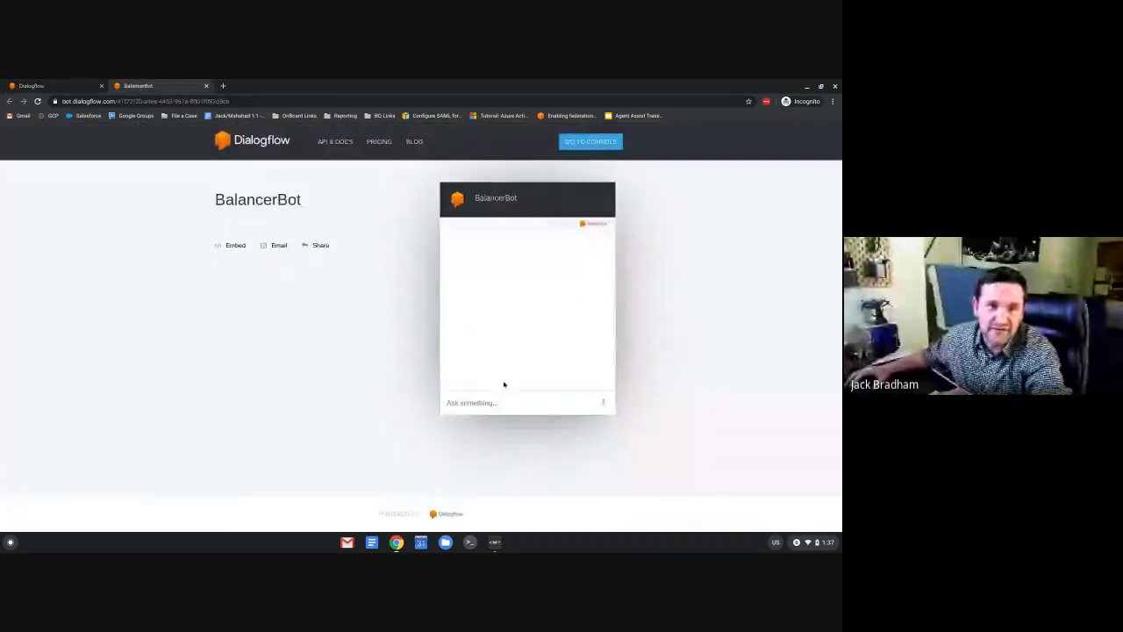
Chat with BalancerBot: send Hi, Balancer, a phone number, then yes.
{"action": "left_click", "coordinate": [466, 405]}
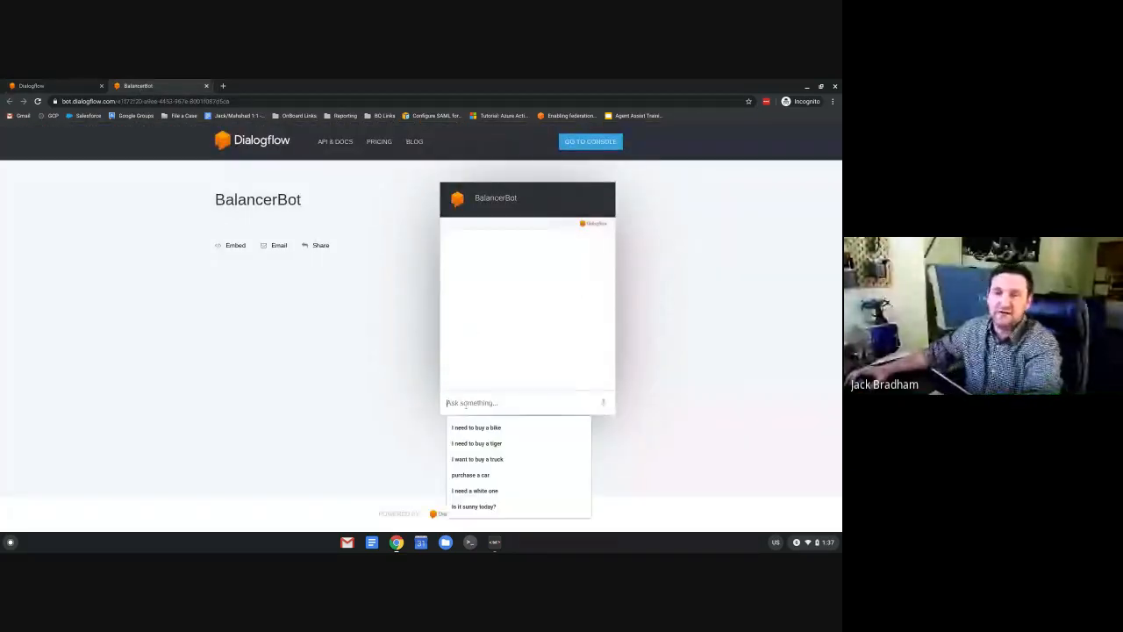
{"action": "type", "text": "Hi bal"}
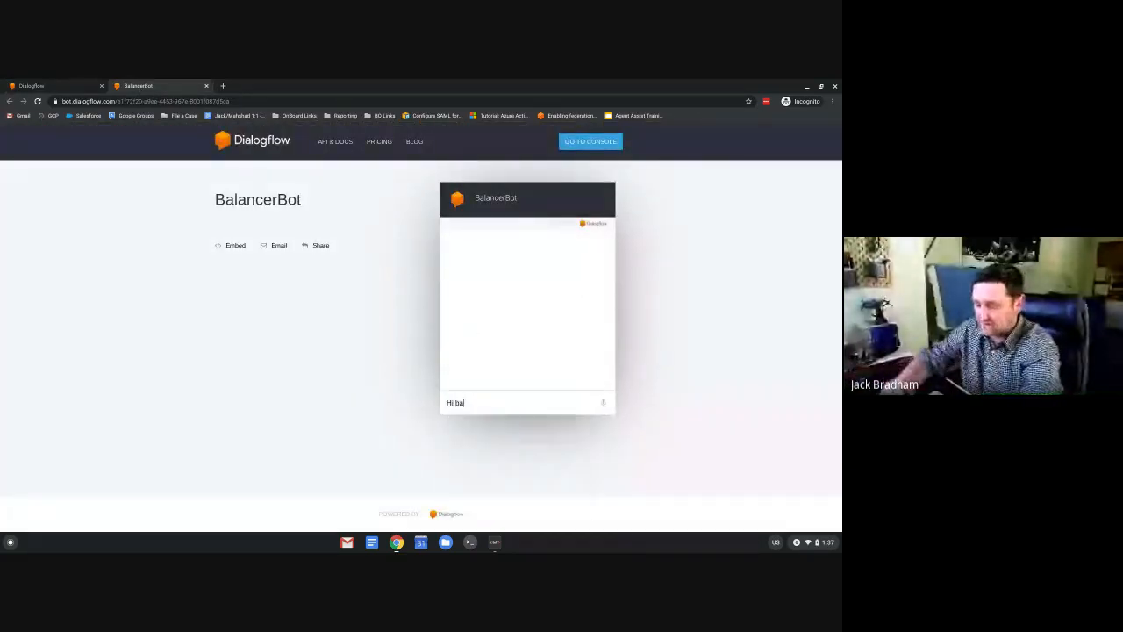
{"action": "key", "text": "BackSpace"}
{"action": "key", "text": "BackSpace"}
{"action": "key", "text": "BackSpace"}
{"action": "key", "text": "Return"}
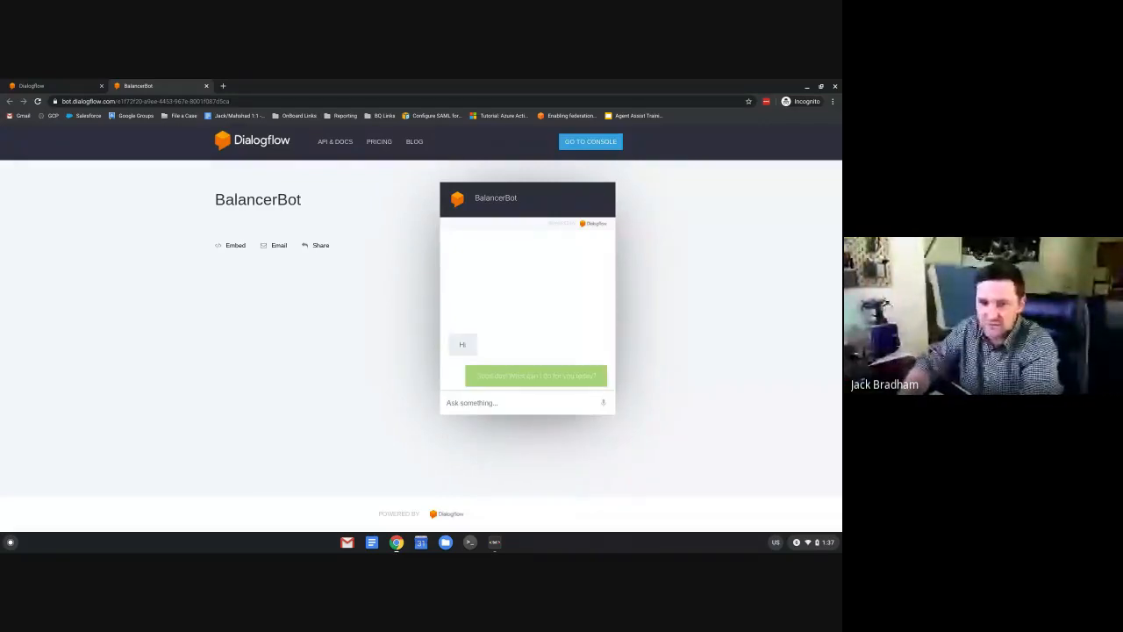
{"action": "type", "text": "Balance"}
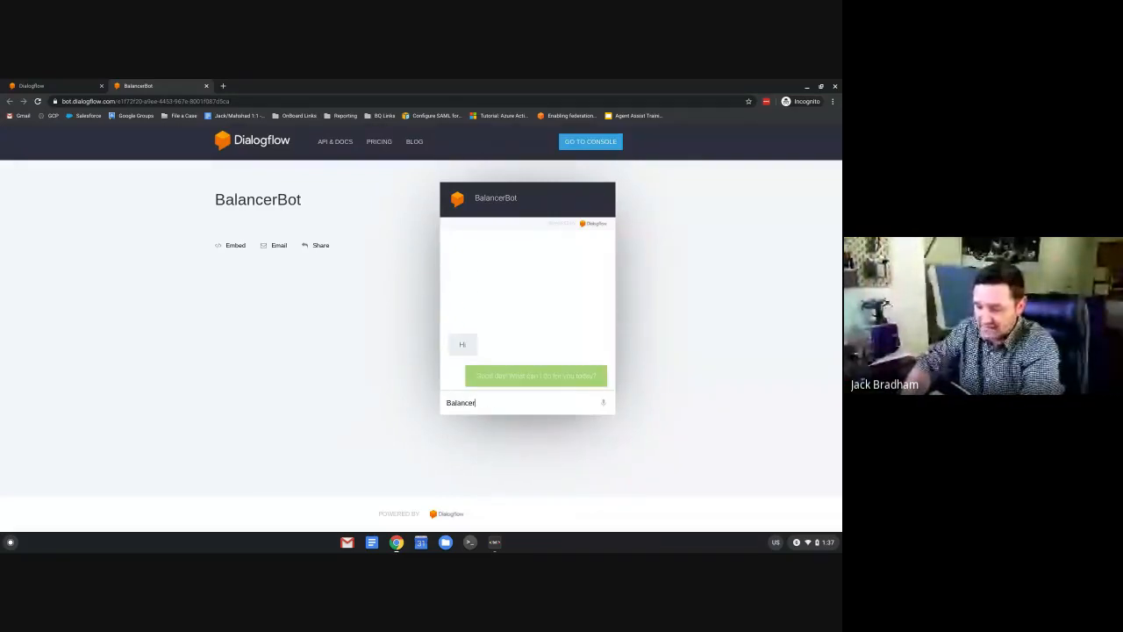
{"action": "type", "text": "r"}
{"action": "key", "text": "Return"}
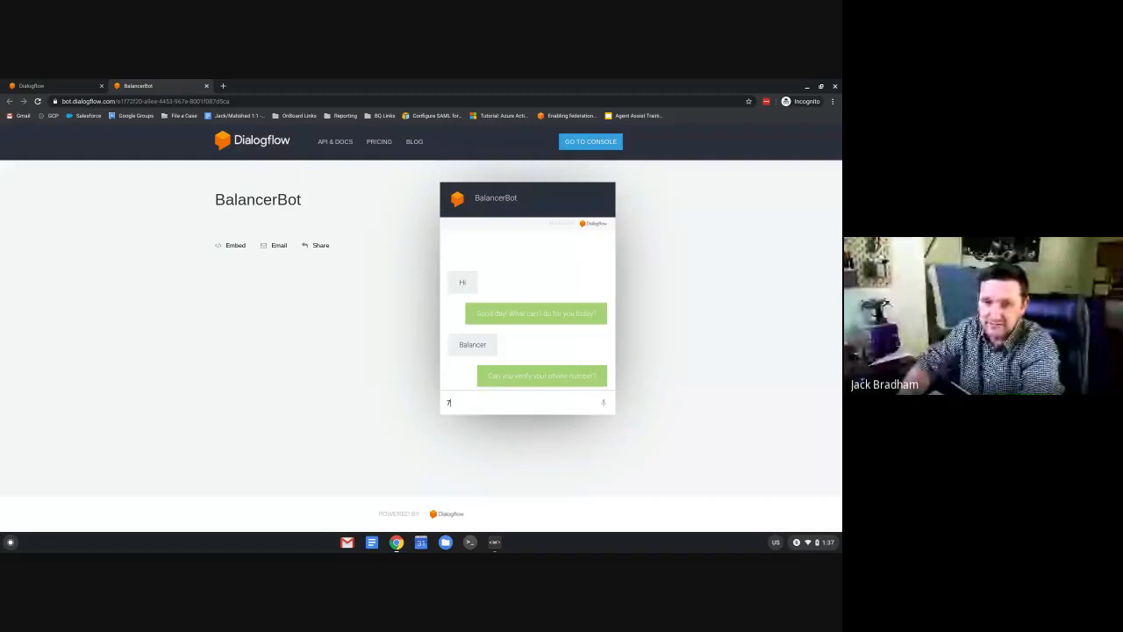
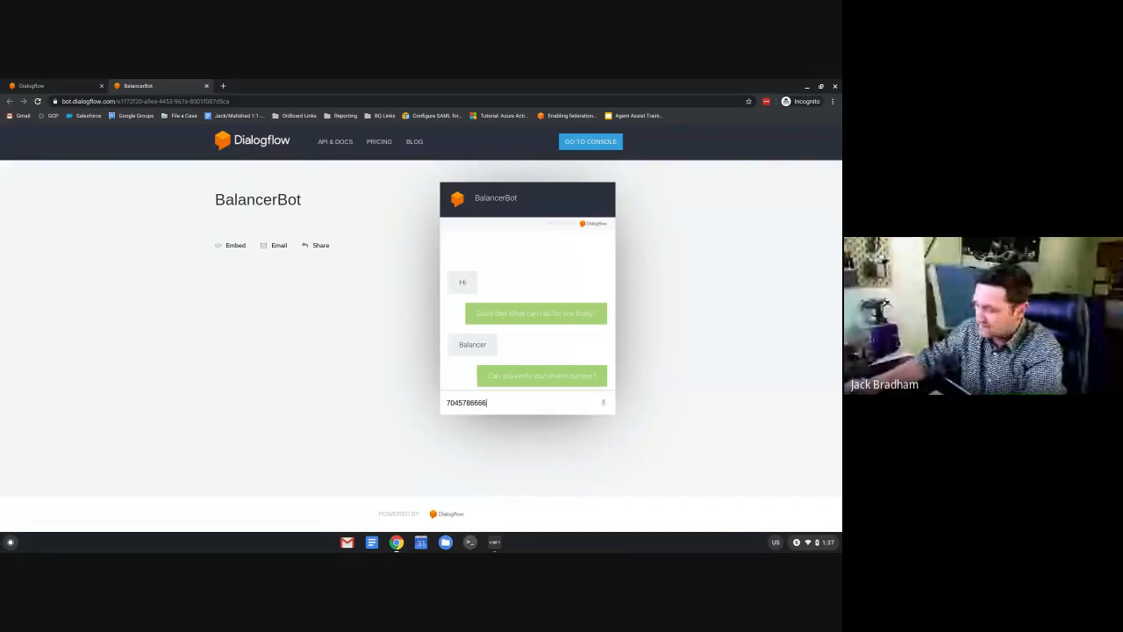
{"action": "key", "text": "Return"}
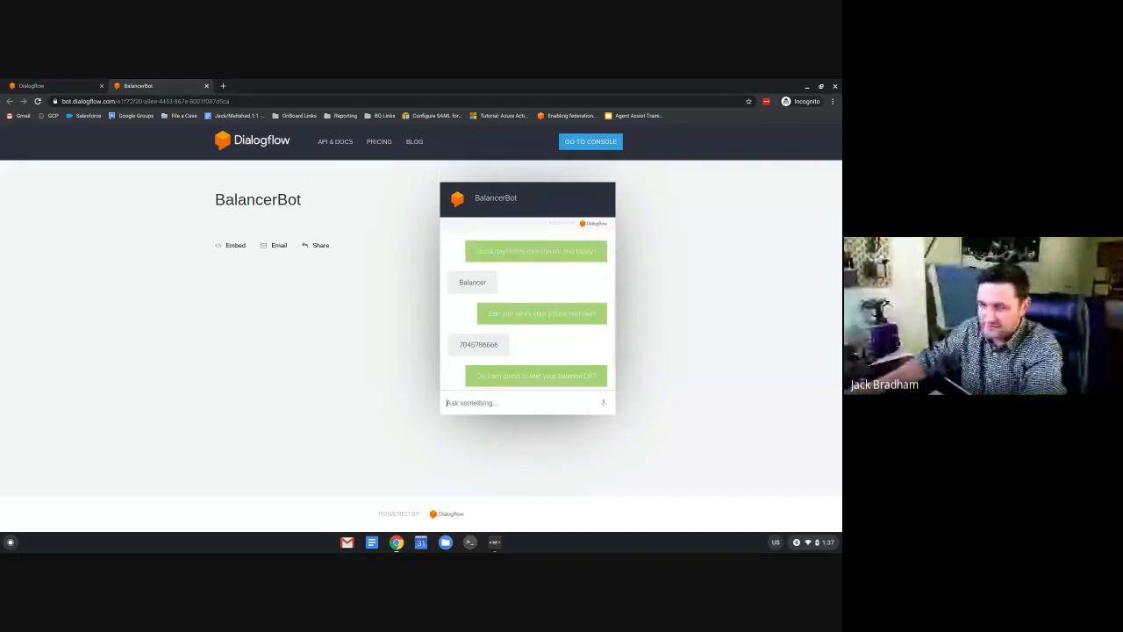
{"action": "type", "text": "yes"}
{"action": "key", "text": "Return"}
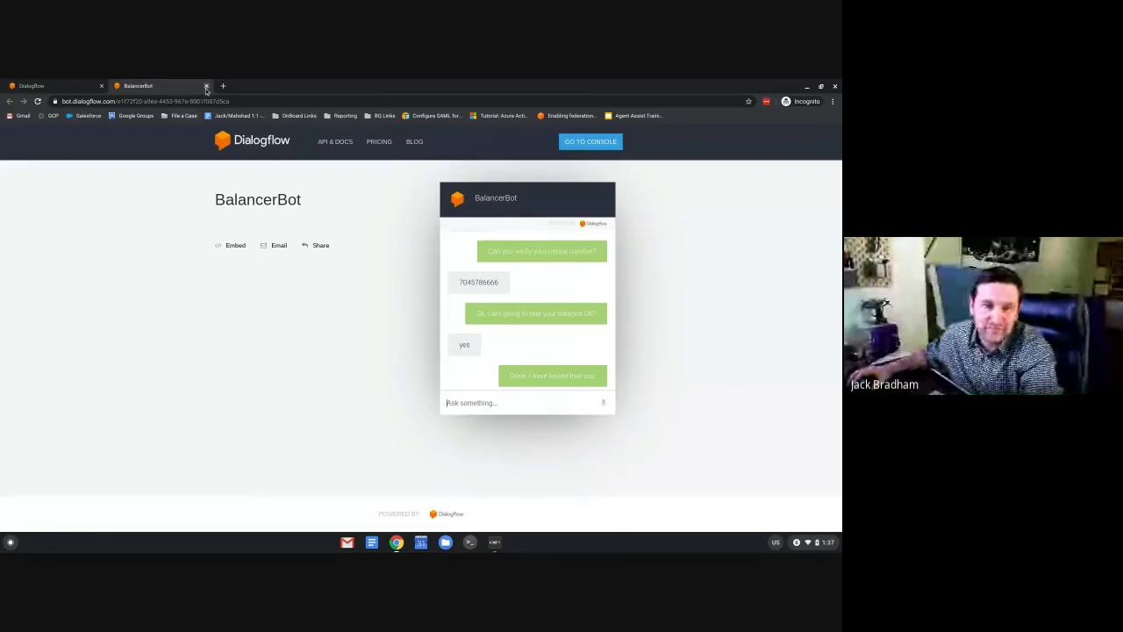
Back in the Dialogflow tab, close the Web Demo dialog and scroll to the top of Integrations.
{"action": "left_click", "coordinate": [55, 90]}
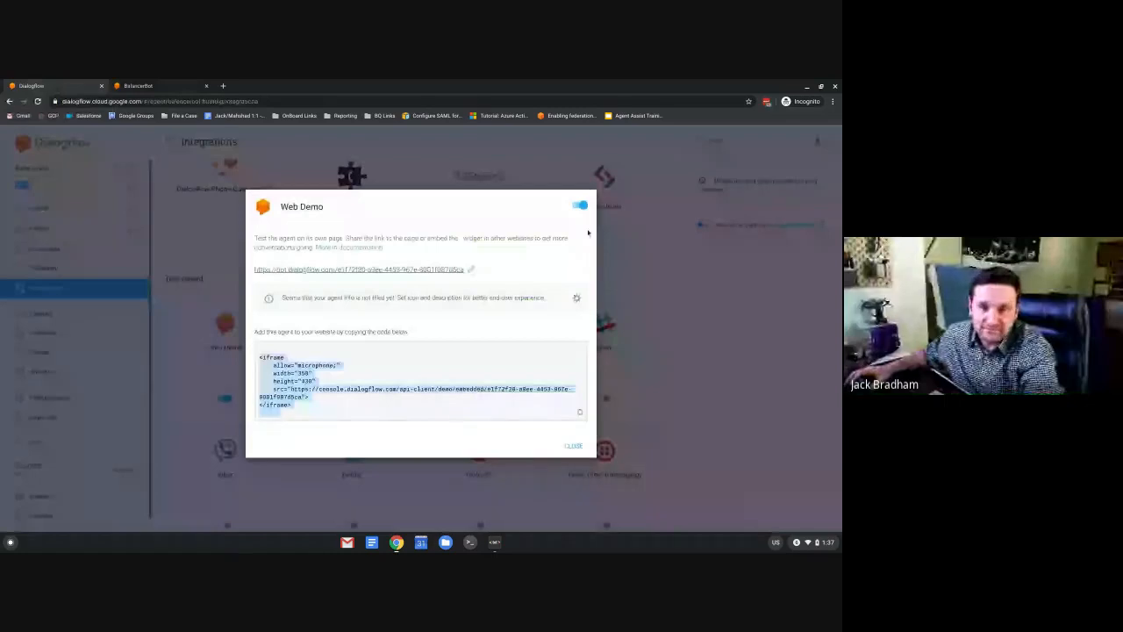
{"action": "left_click", "coordinate": [572, 445]}
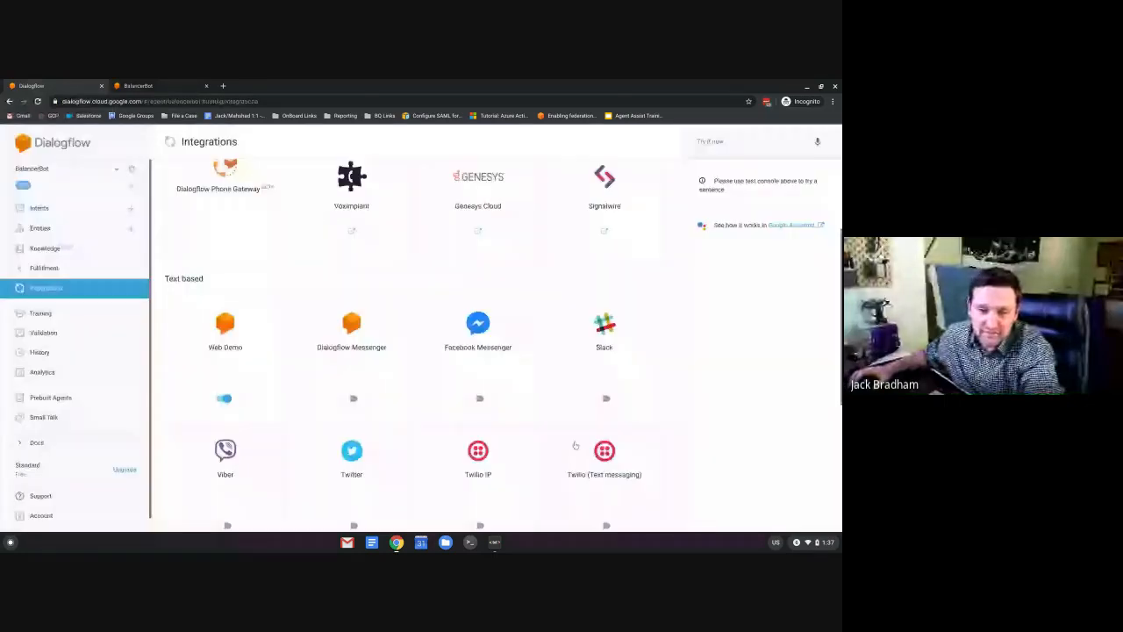
{"action": "scroll", "coordinate": [463, 418], "scroll_direction": "down", "scroll_amount": 1}
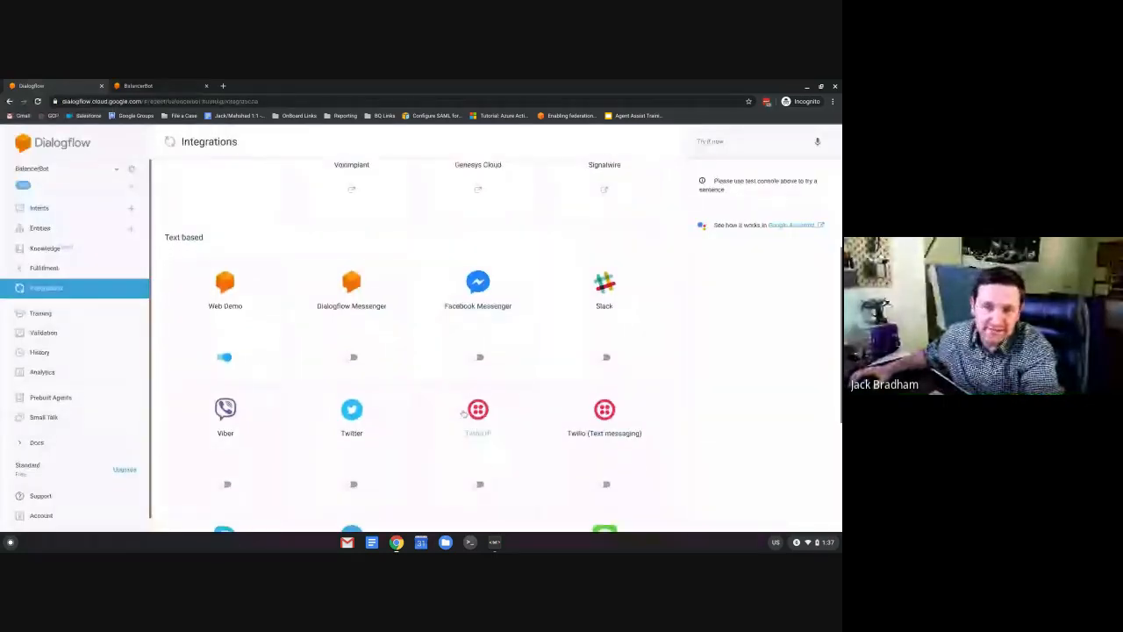
{"action": "scroll", "coordinate": [463, 412], "scroll_direction": "up", "scroll_amount": 3}
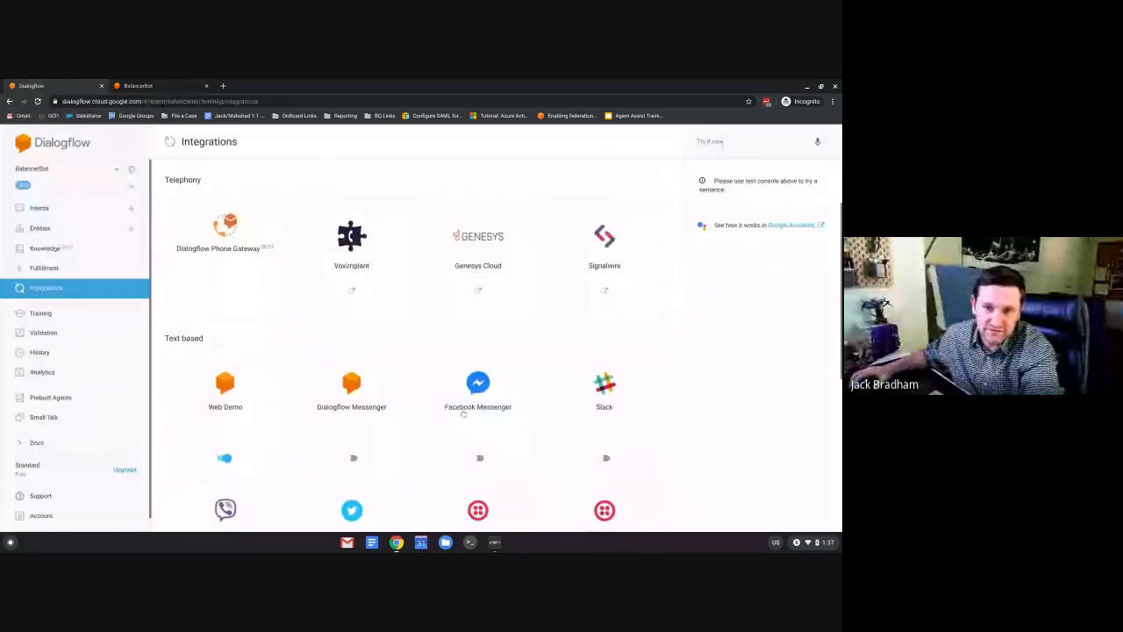
{"action": "scroll", "coordinate": [463, 412], "scroll_direction": "up", "scroll_amount": 3}
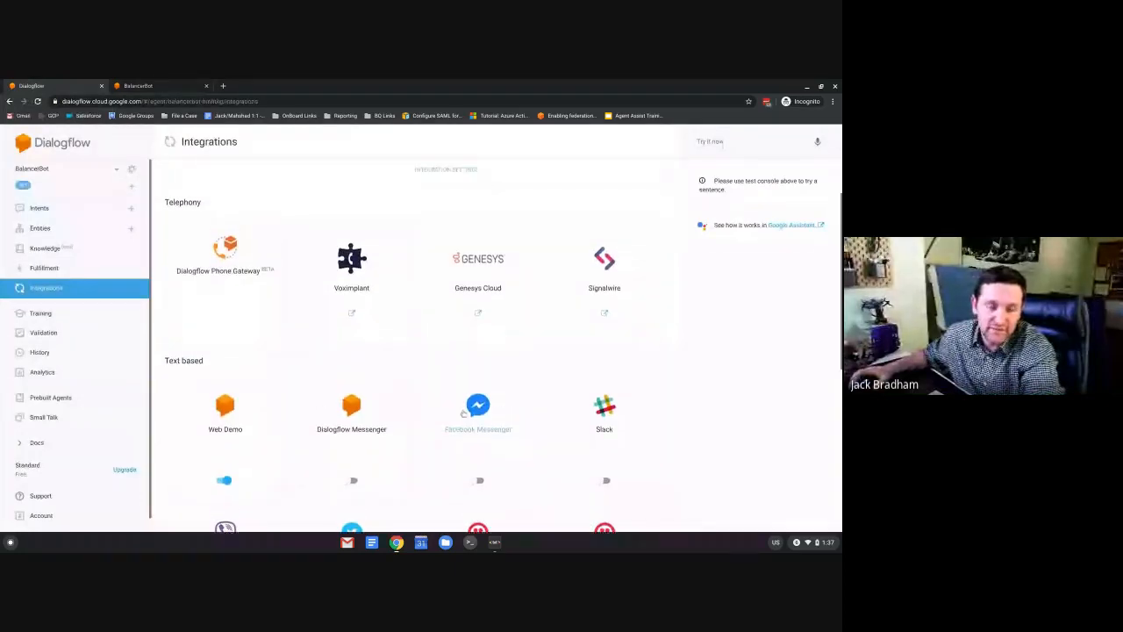
{"action": "scroll", "coordinate": [463, 414], "scroll_direction": "up", "scroll_amount": 3}
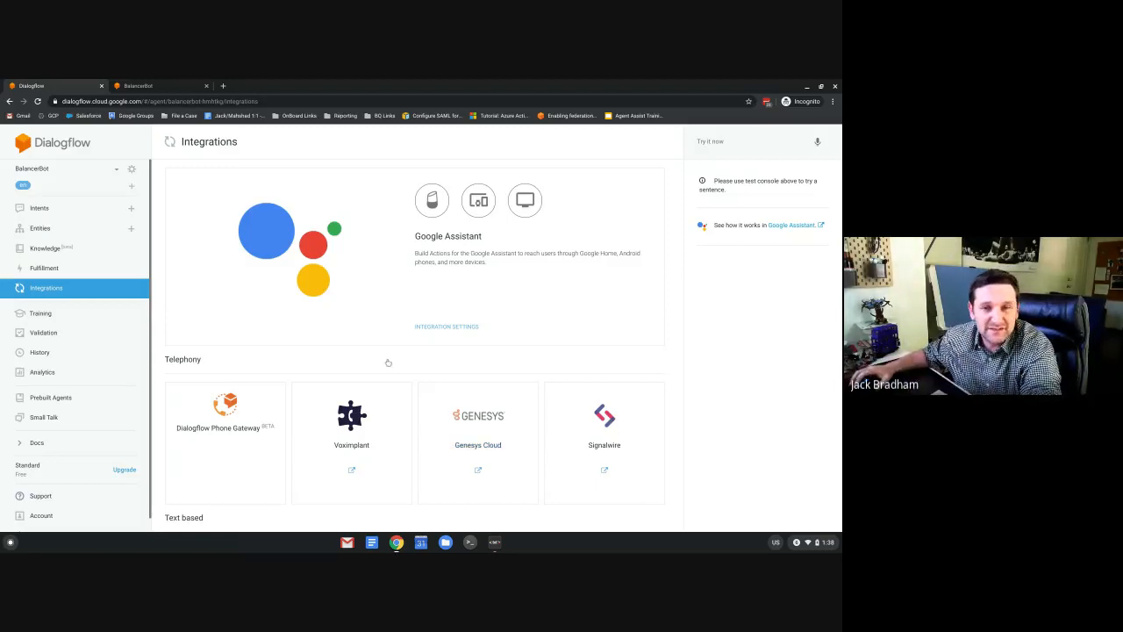
Create a new agent 'Covid19b' with the (GMT-5:00) America/New_York time zone.
{"action": "left_click", "coordinate": [116, 172]}
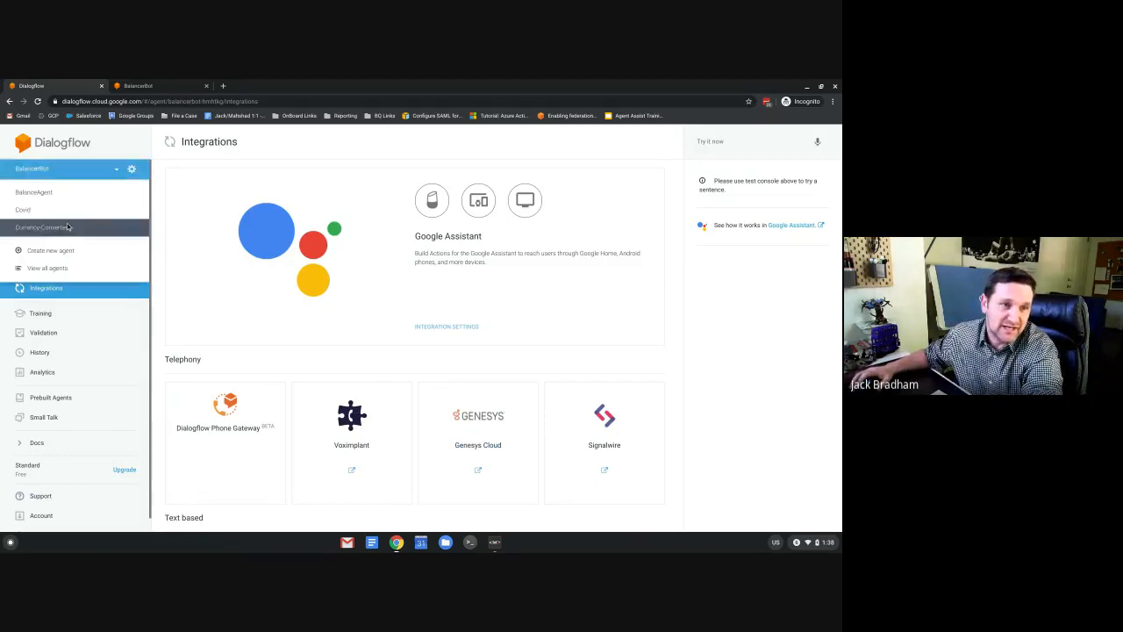
{"action": "left_click", "coordinate": [66, 251]}
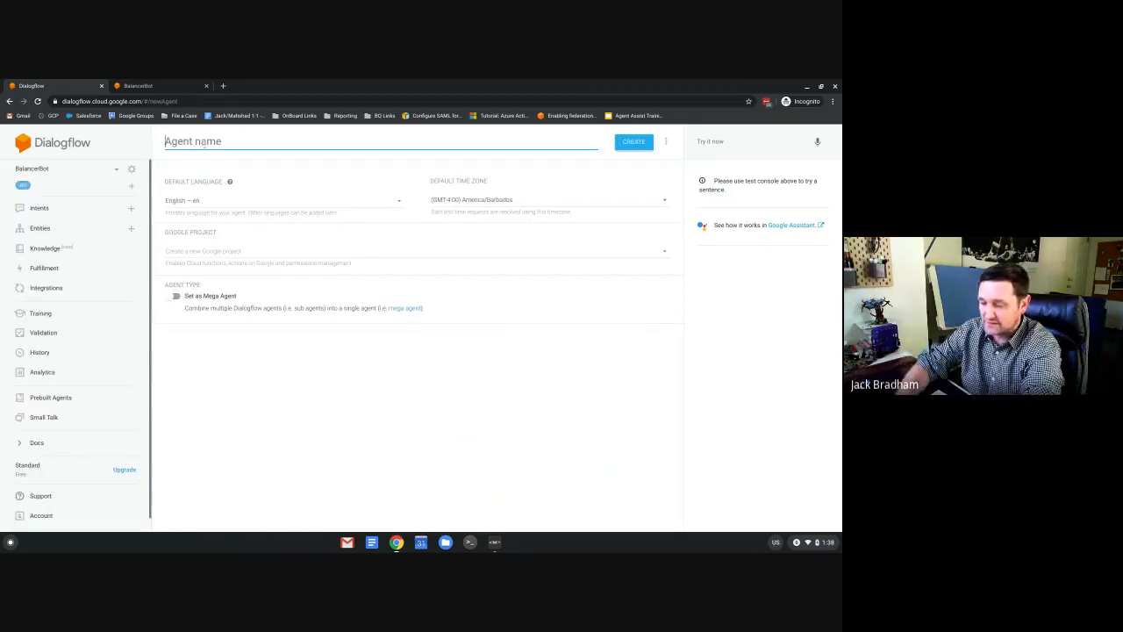
{"action": "type", "text": "Covid"}
{"action": "key", "text": "BackSpace"}
{"action": "key", "text": "BackSpace"}
{"action": "key", "text": "BackSpace"}
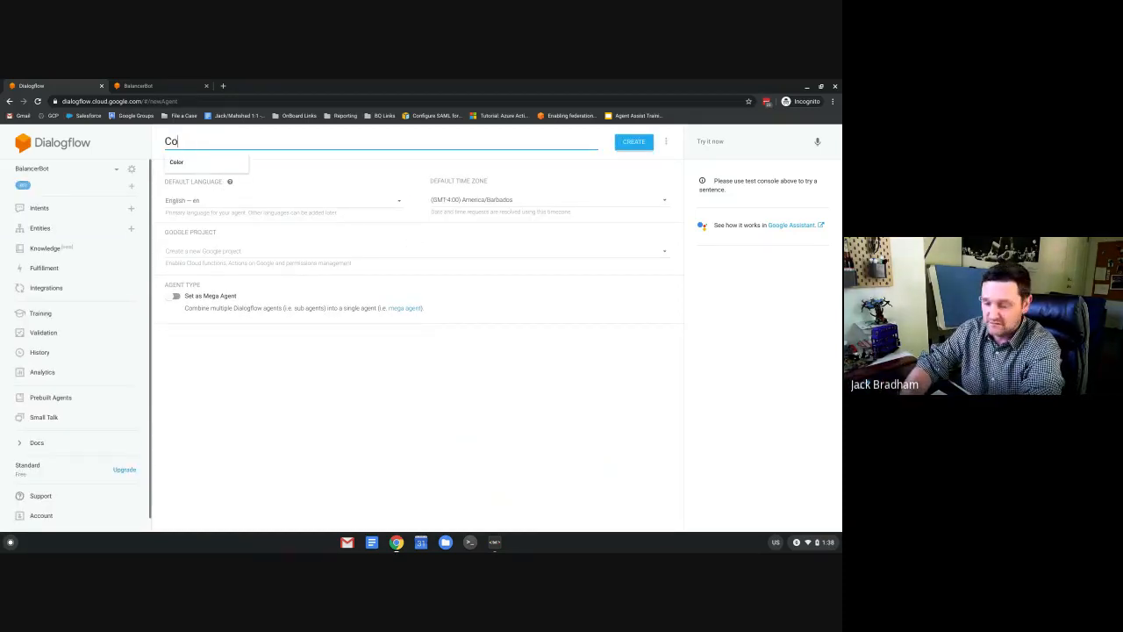
{"action": "type", "text": "vid"}
{"action": "key", "text": "BackSpace"}
{"action": "key", "text": "BackSpace"}
{"action": "key", "text": "BackSpace"}
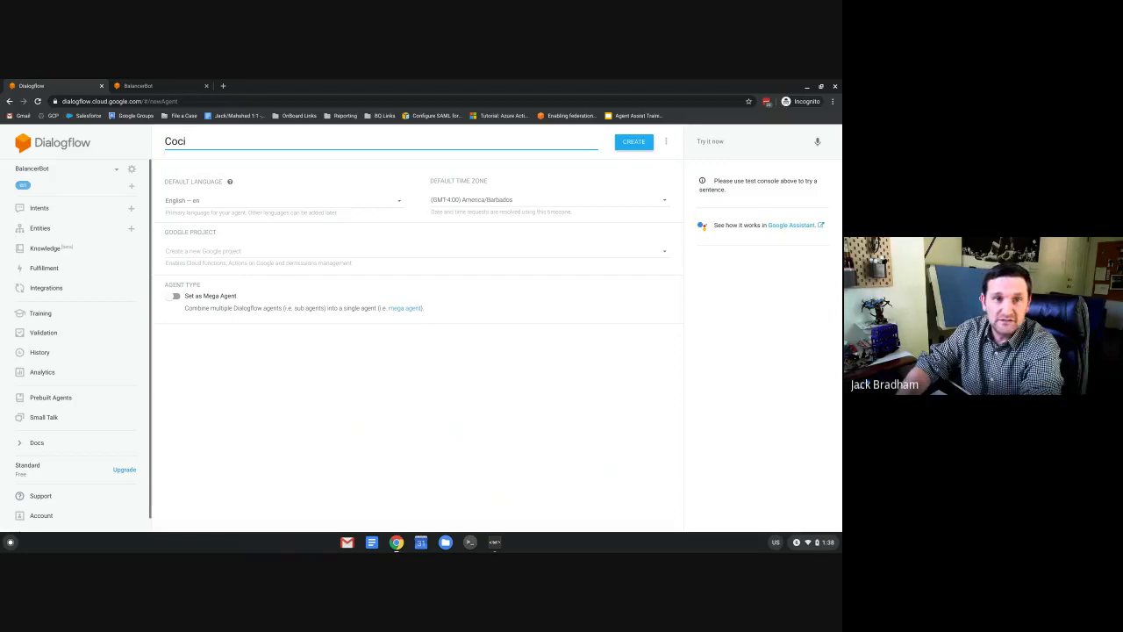
{"action": "type", "text": "vid19"}
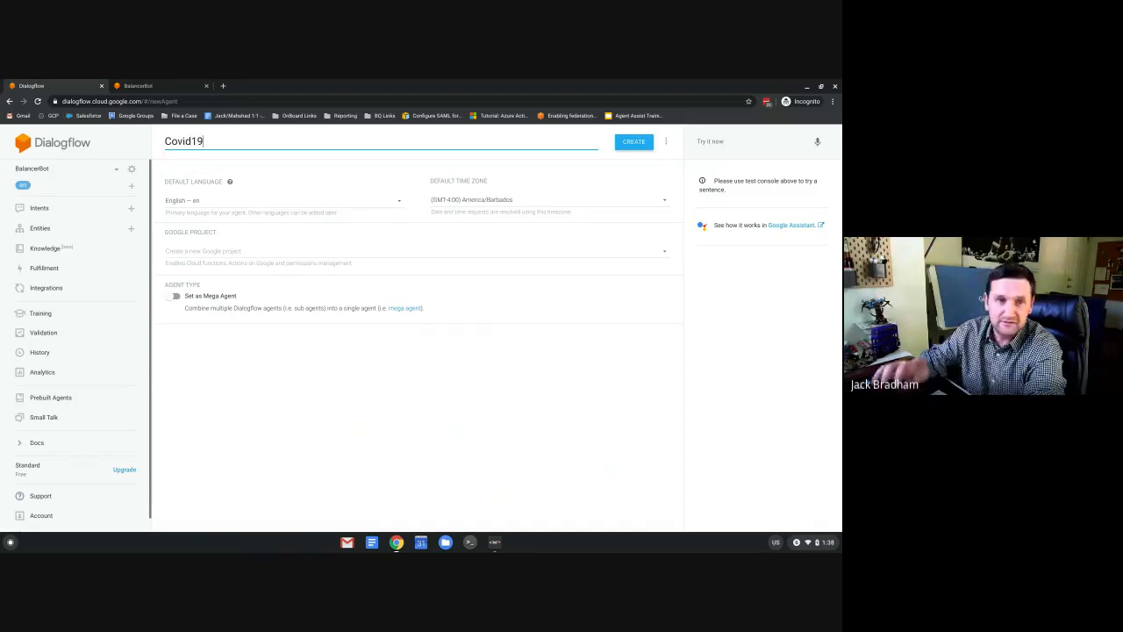
{"action": "type", "text": "b"}
{"action": "left_click", "coordinate": [498, 207]}
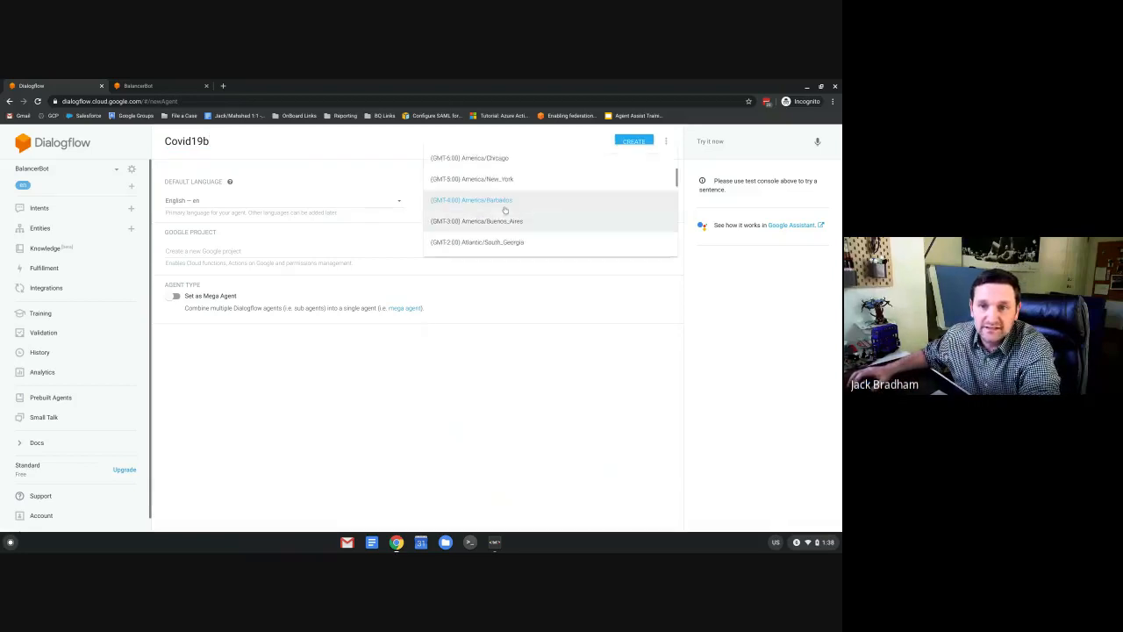
{"action": "left_click", "coordinate": [499, 180]}
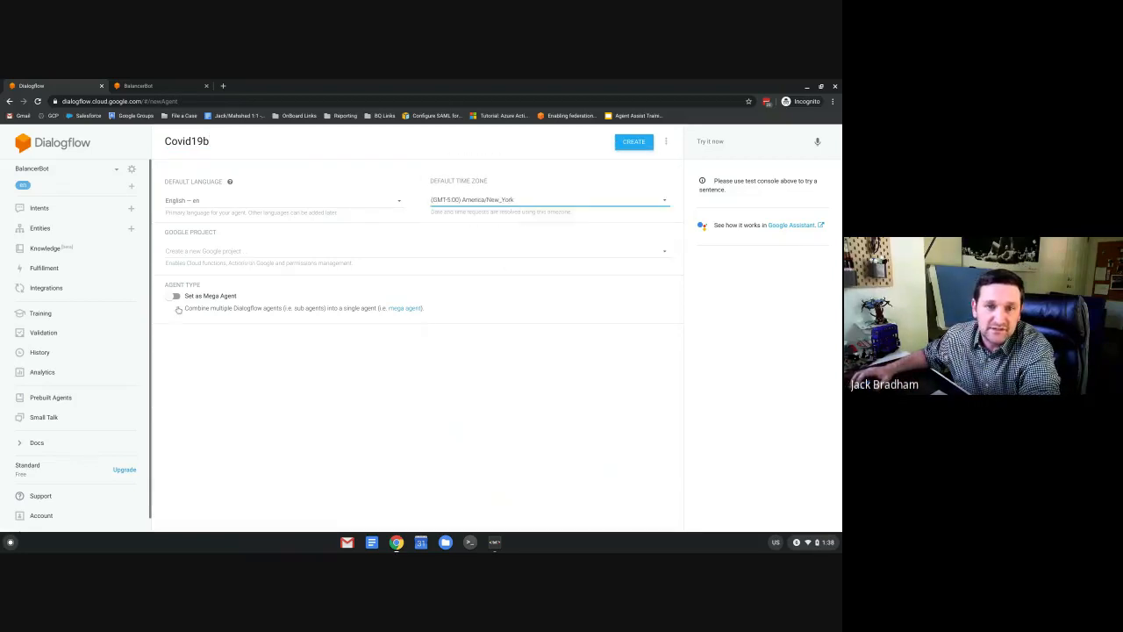
{"action": "left_click", "coordinate": [630, 146]}
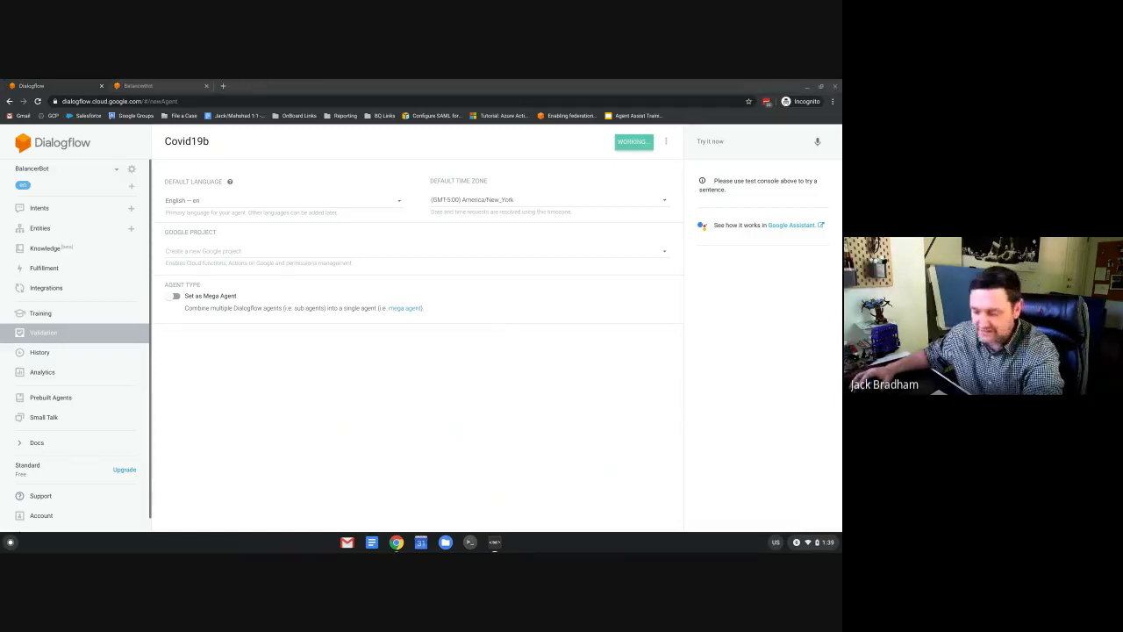
{"action": "left_click", "coordinate": [223, 86]}
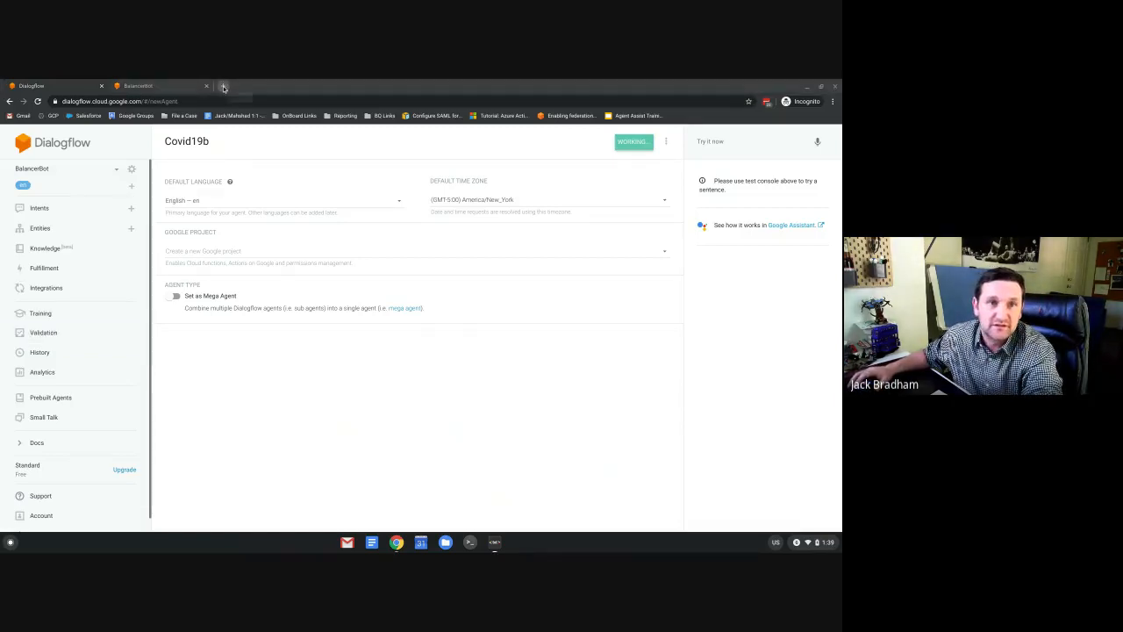
Download covid-19-agent-template.zip from GitHub and return to the Covid19b agent in Dialogflow.
{"action": "type", "text": "https://github.com/GoogleCloudPlatform/covid19-rapid-response-demo/blob/master/agent-template/covid-19-agent-template.zip"}
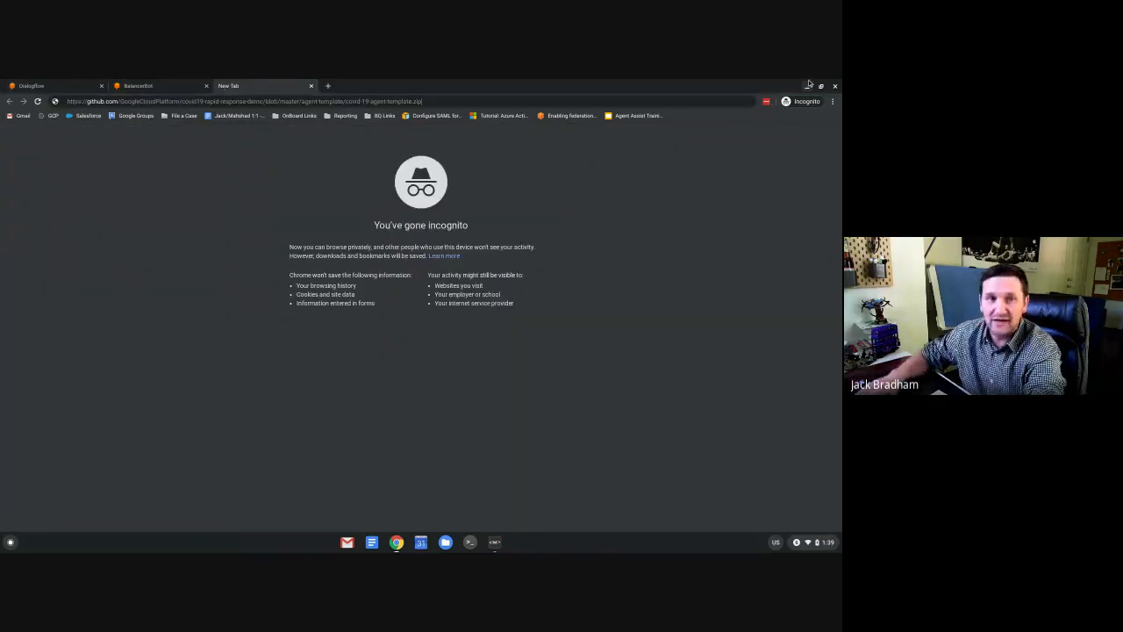
{"action": "key", "text": "Return"}
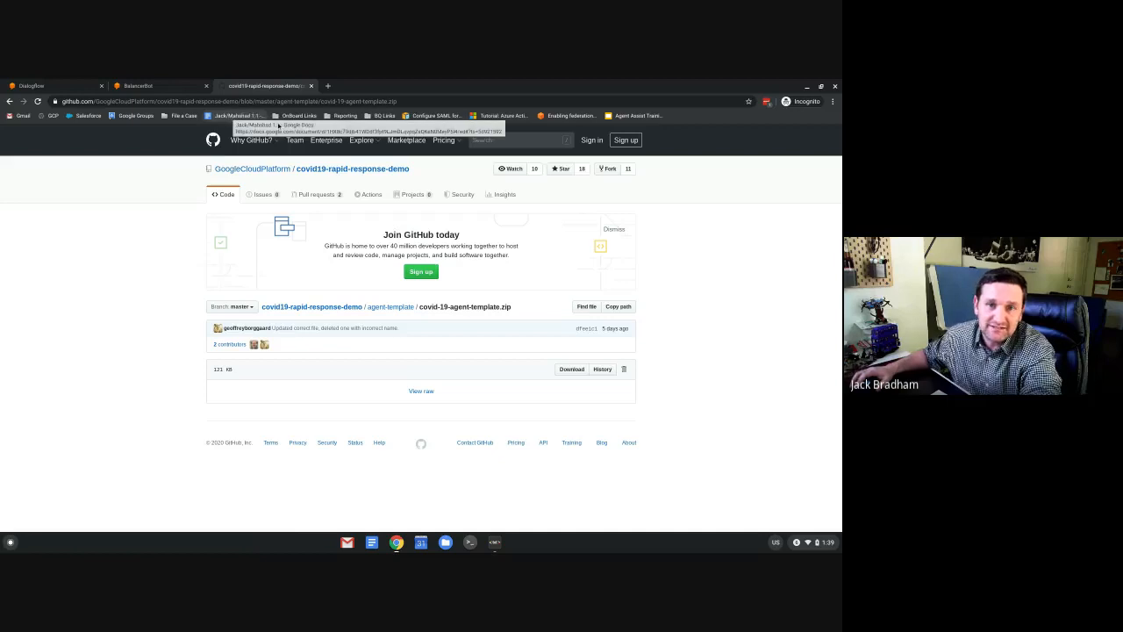
{"action": "left_click", "coordinate": [571, 369]}
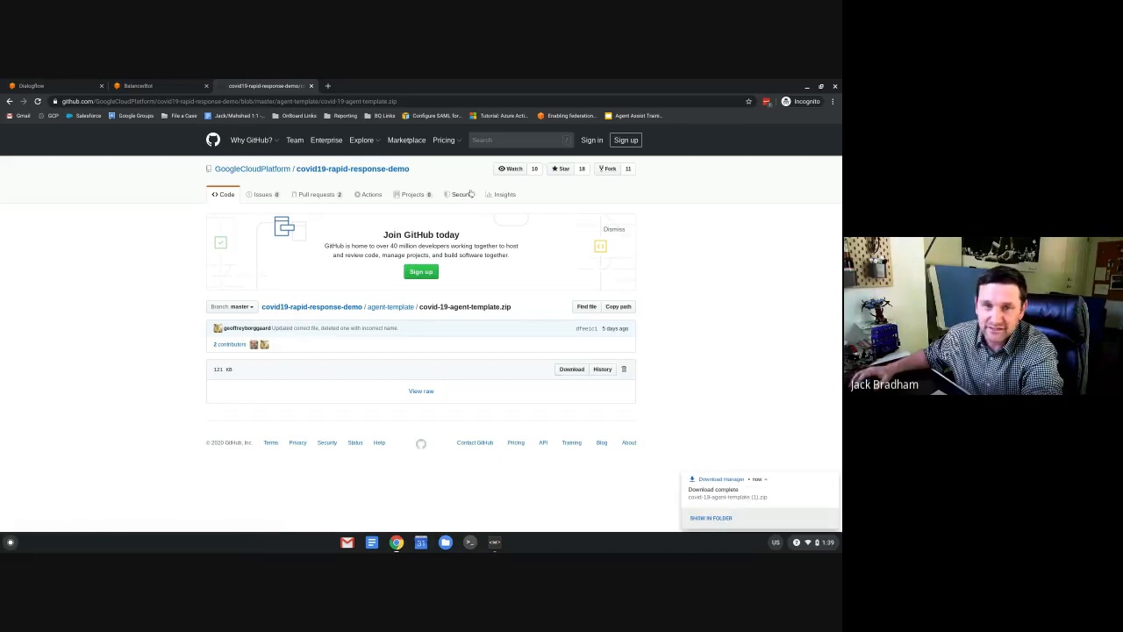
{"action": "left_click", "coordinate": [40, 87]}
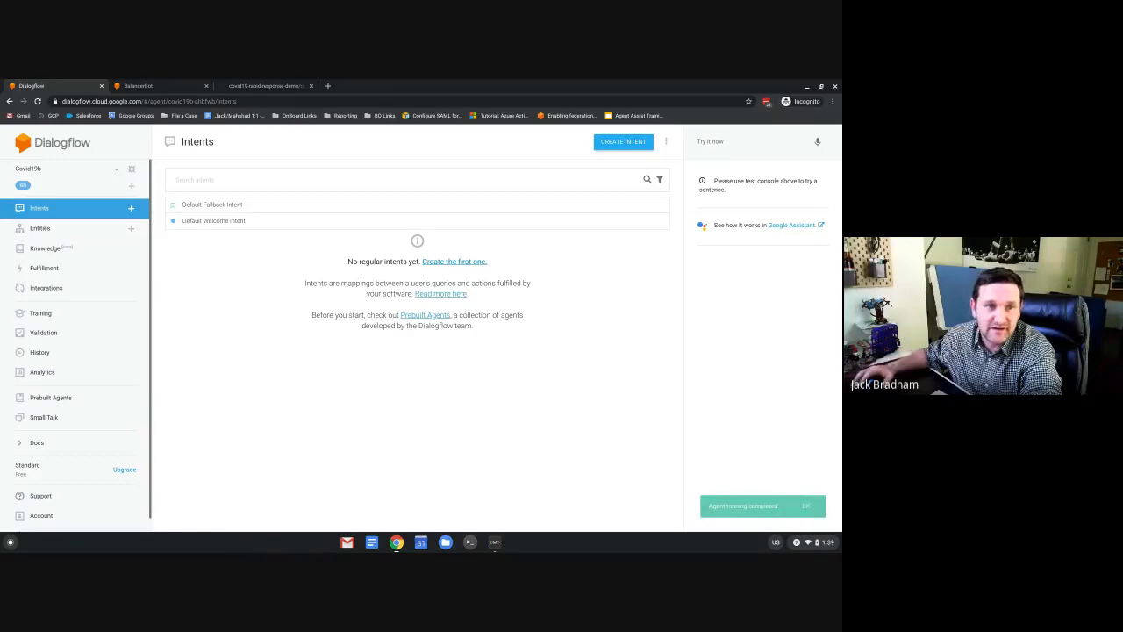
Import covid-19-agent-template.zip into Covid19b from its Export and Import settings, confirming with IMPORT.
{"action": "left_click", "coordinate": [131, 170]}
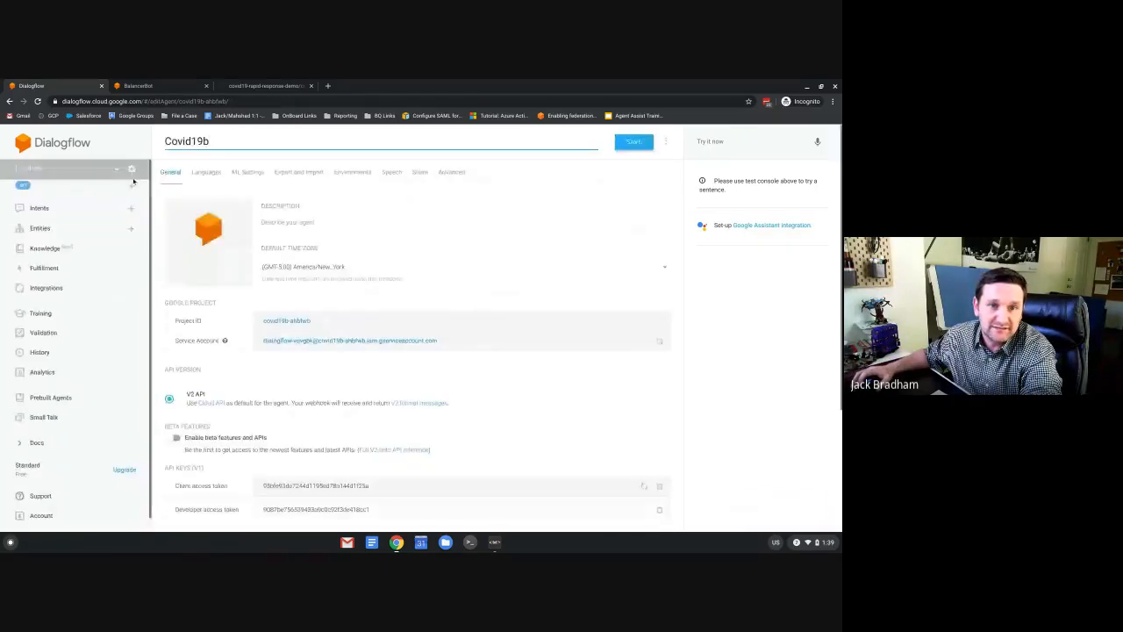
{"action": "left_click", "coordinate": [298, 172]}
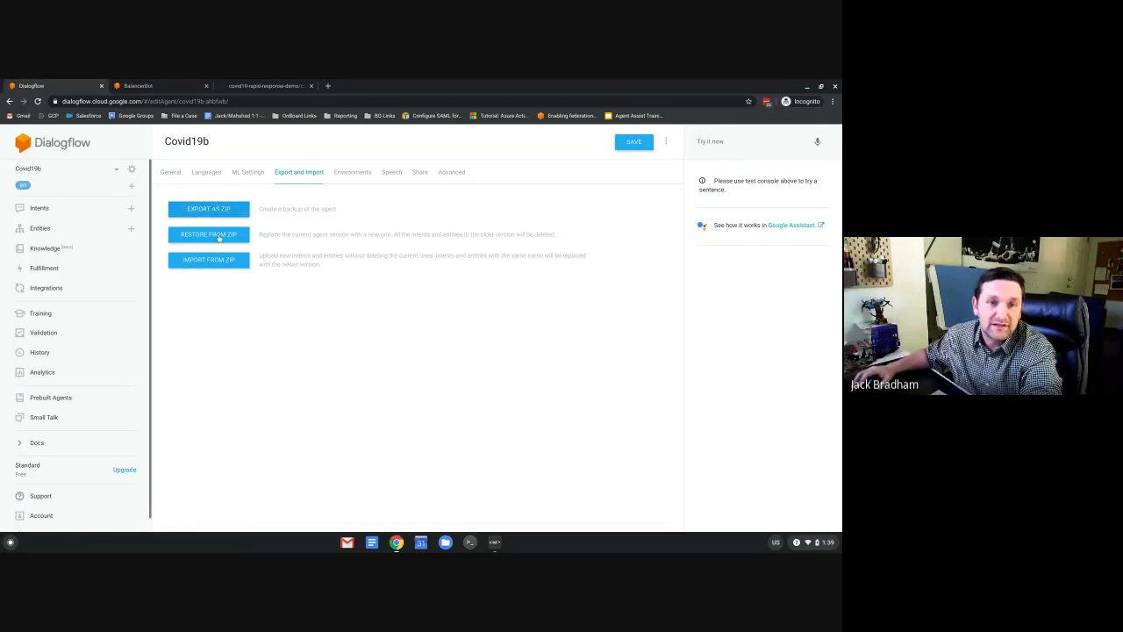
{"action": "left_click", "coordinate": [220, 262]}
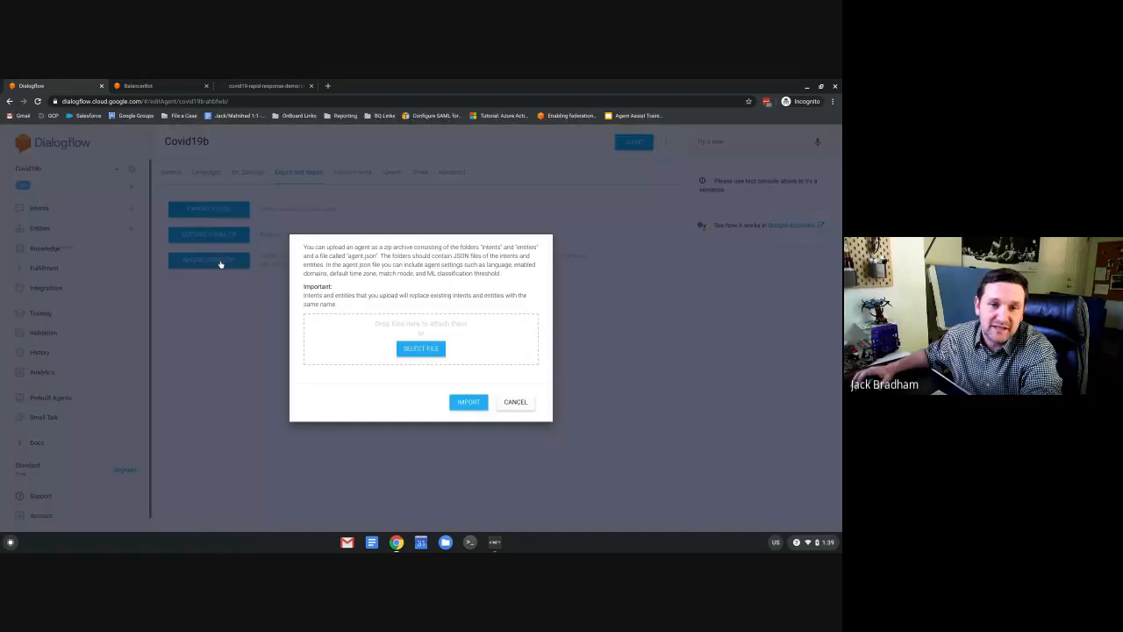
{"action": "left_click", "coordinate": [421, 364]}
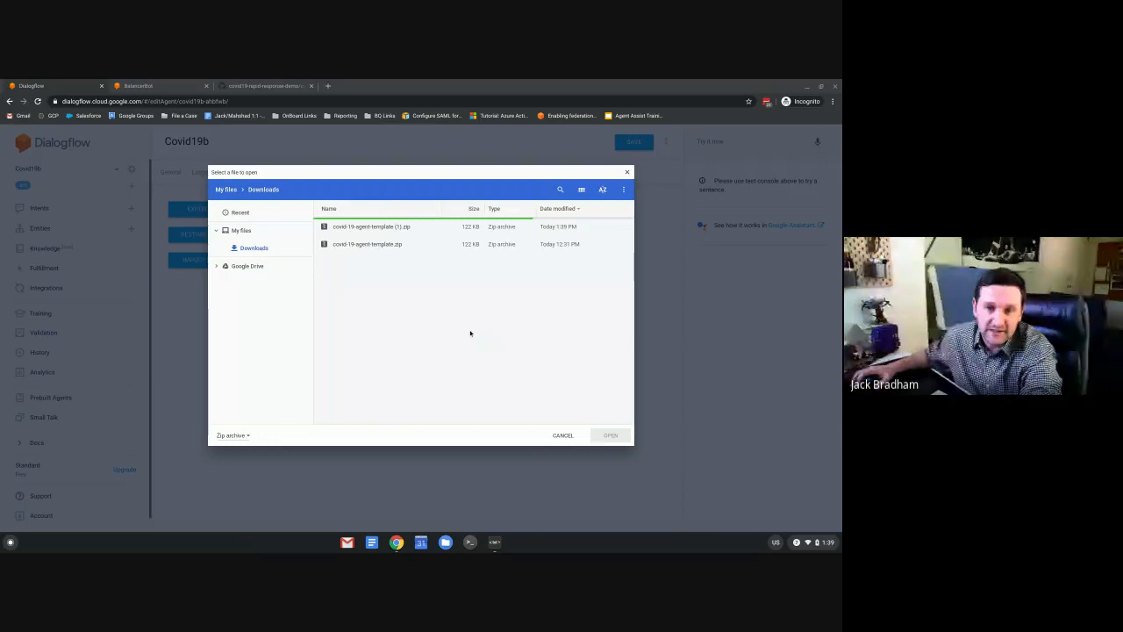
{"action": "left_click", "coordinate": [367, 244]}
{"action": "left_click", "coordinate": [609, 435]}
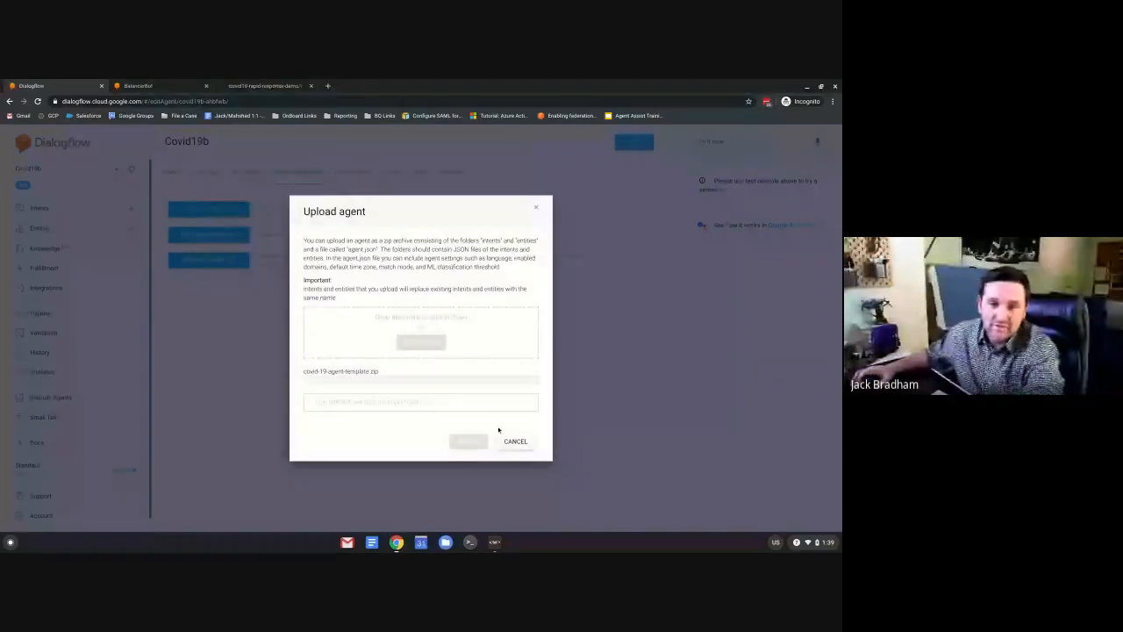
{"action": "left_click", "coordinate": [474, 403]}
{"action": "type", "text": "IMPORT"}
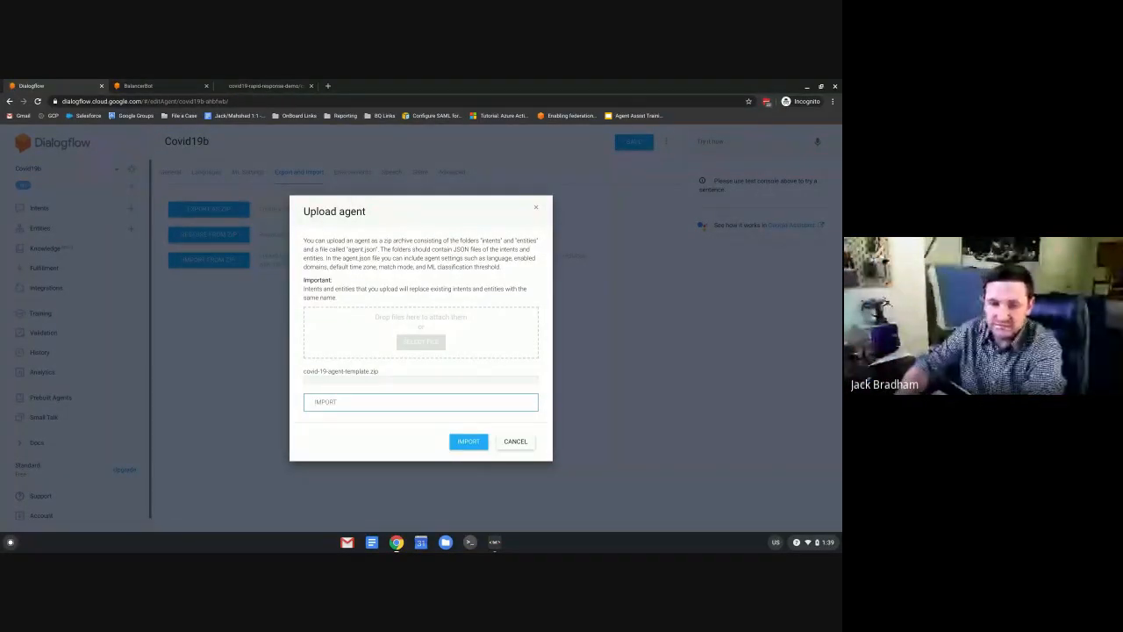
{"action": "left_click", "coordinate": [462, 444]}
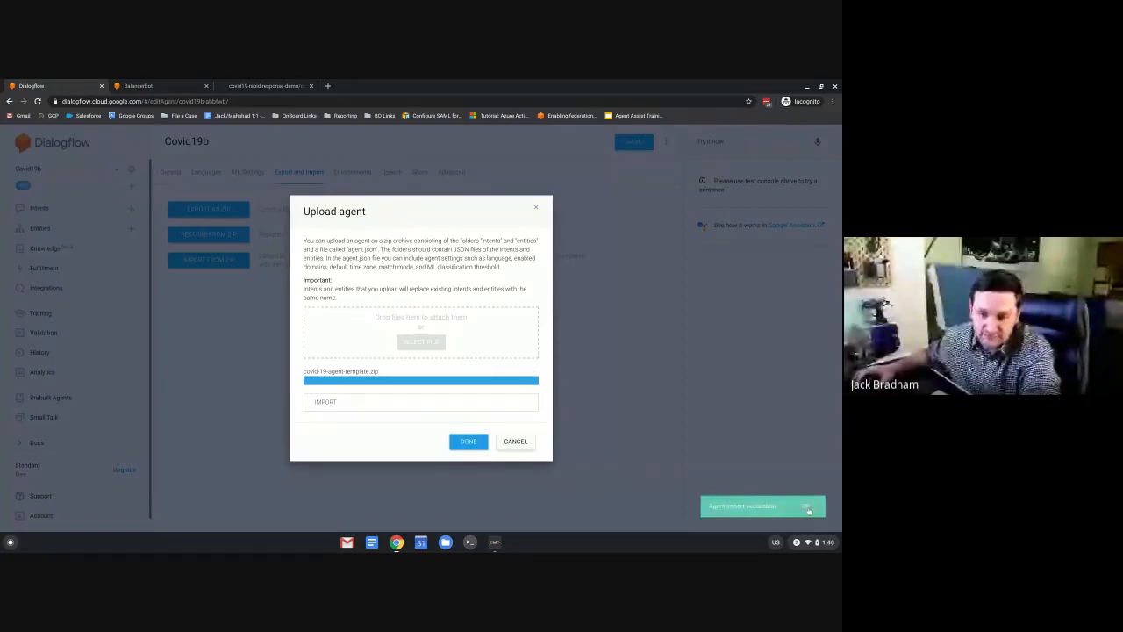
{"action": "left_click", "coordinate": [808, 508]}
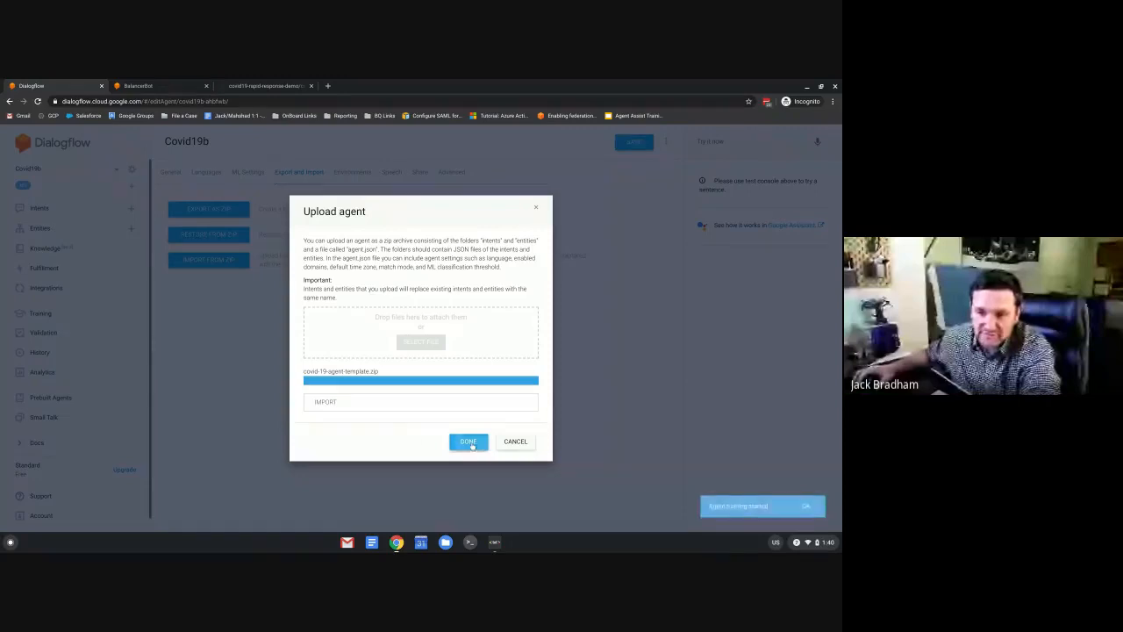
{"action": "left_click", "coordinate": [469, 442]}
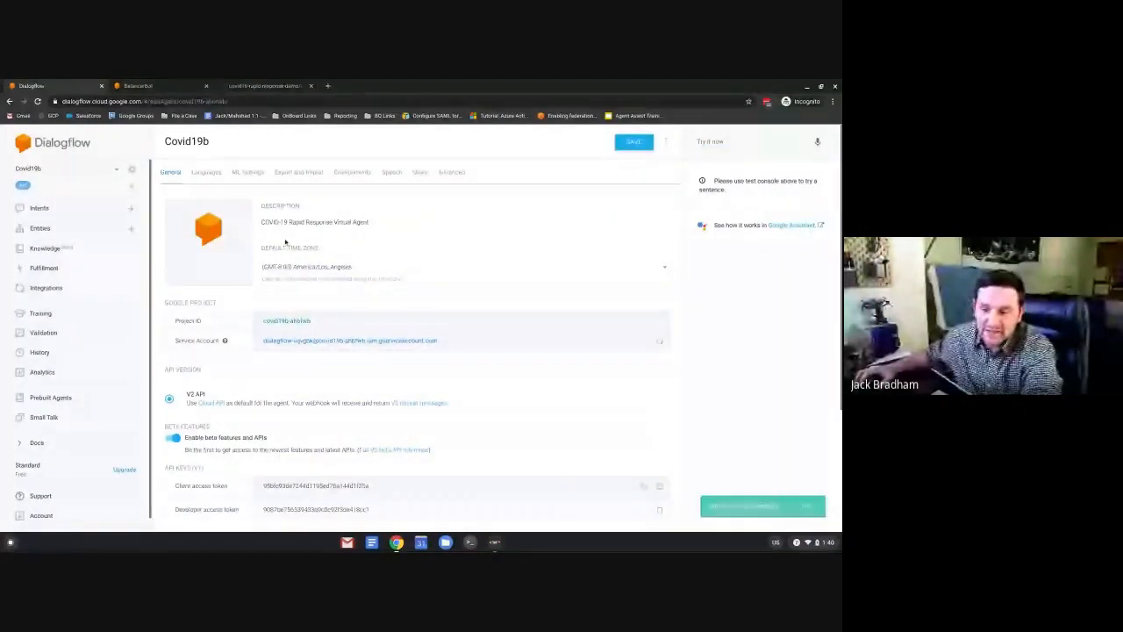
Review the imported intents and ask the agent 'What is corona virus' in Try it now.
{"action": "left_click", "coordinate": [589, 206]}
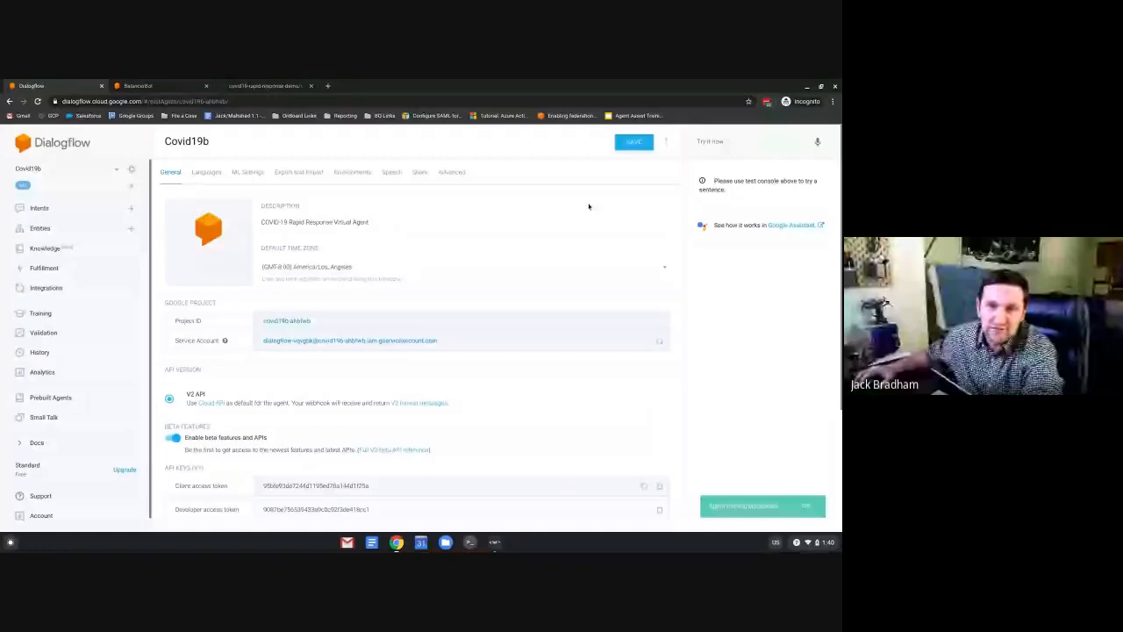
{"action": "left_click", "coordinate": [35, 207]}
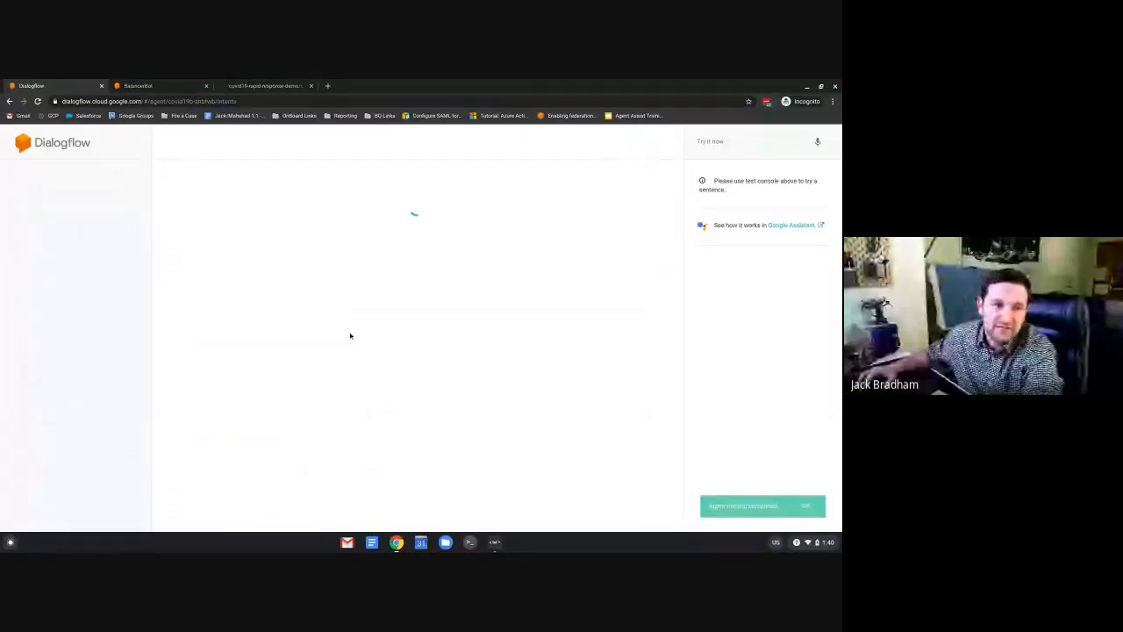
{"action": "scroll", "coordinate": [344, 324], "scroll_direction": "down", "scroll_amount": 2}
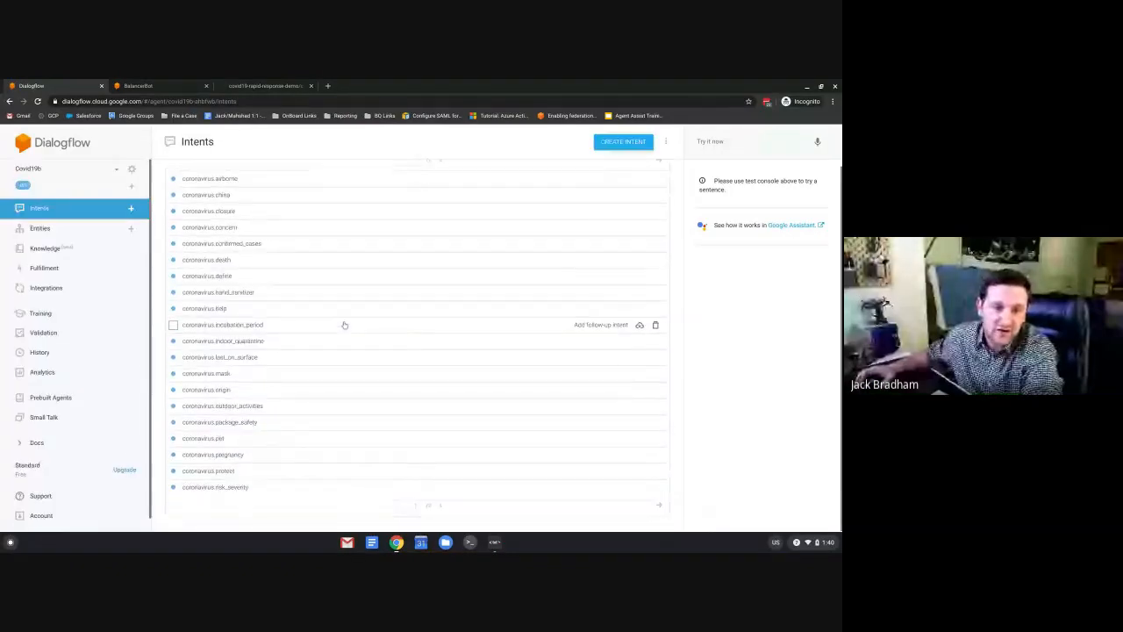
{"action": "scroll", "coordinate": [346, 325], "scroll_direction": "up", "scroll_amount": 3}
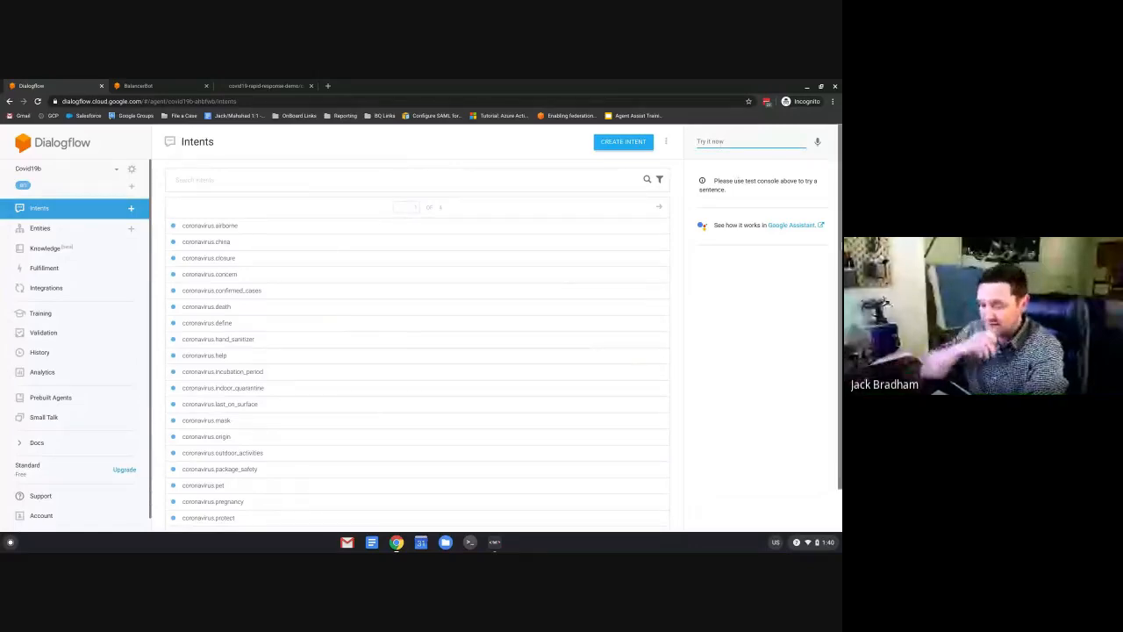
{"action": "type", "text": "How"}
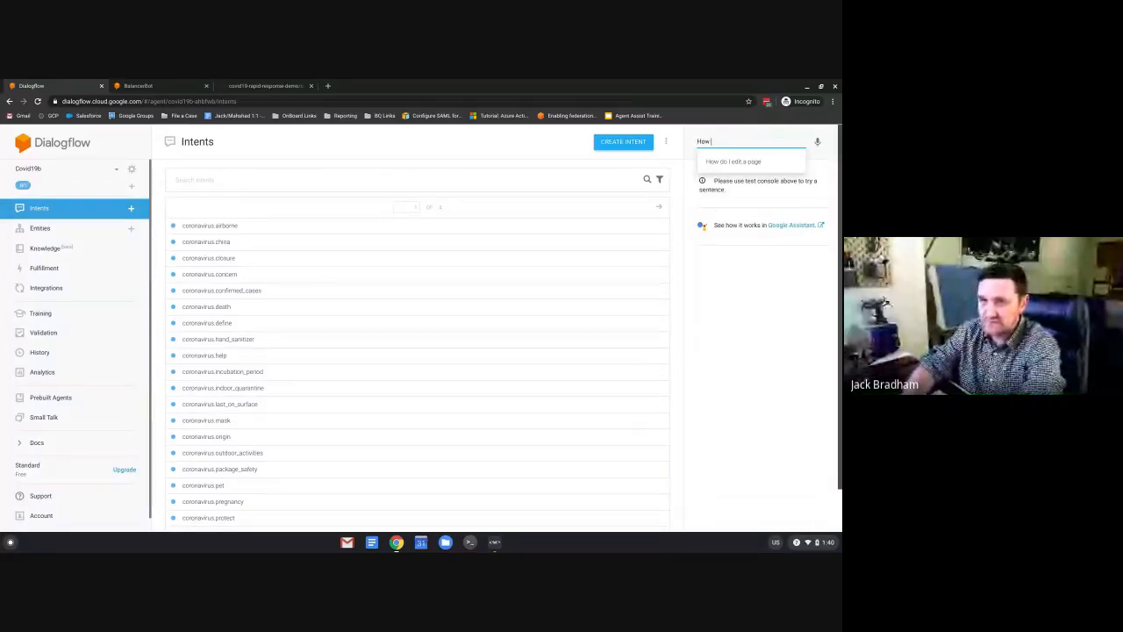
{"action": "key", "text": "BackSpace"}
{"action": "key", "text": "BackSpace"}
{"action": "key", "text": "BackSpace"}
{"action": "type", "text": "What"}
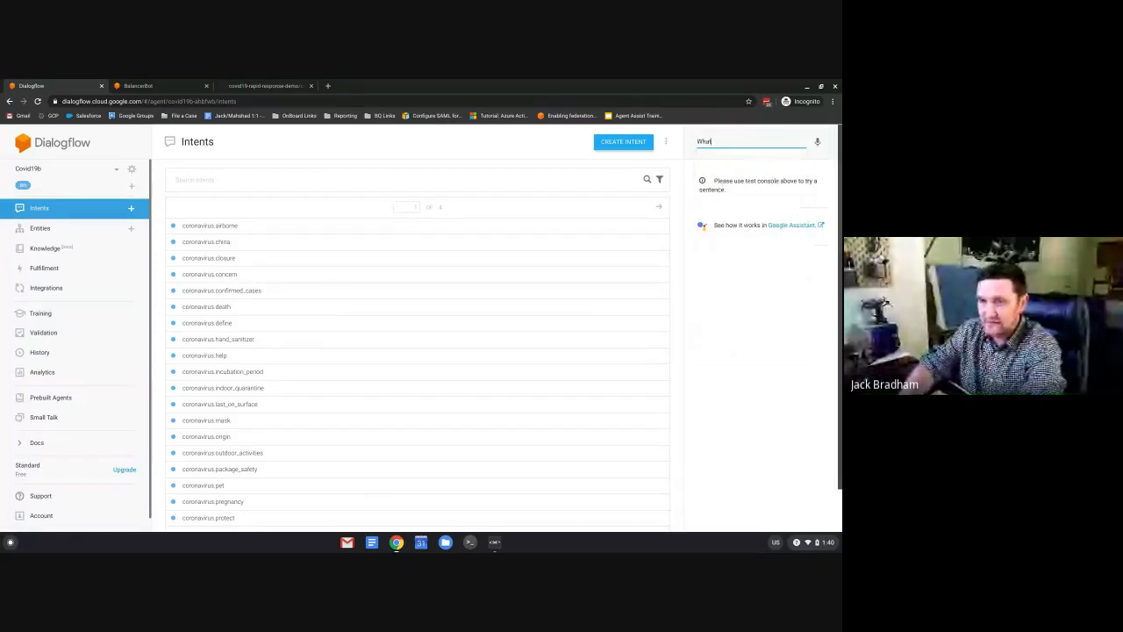
{"action": "type", "text": " is corona"}
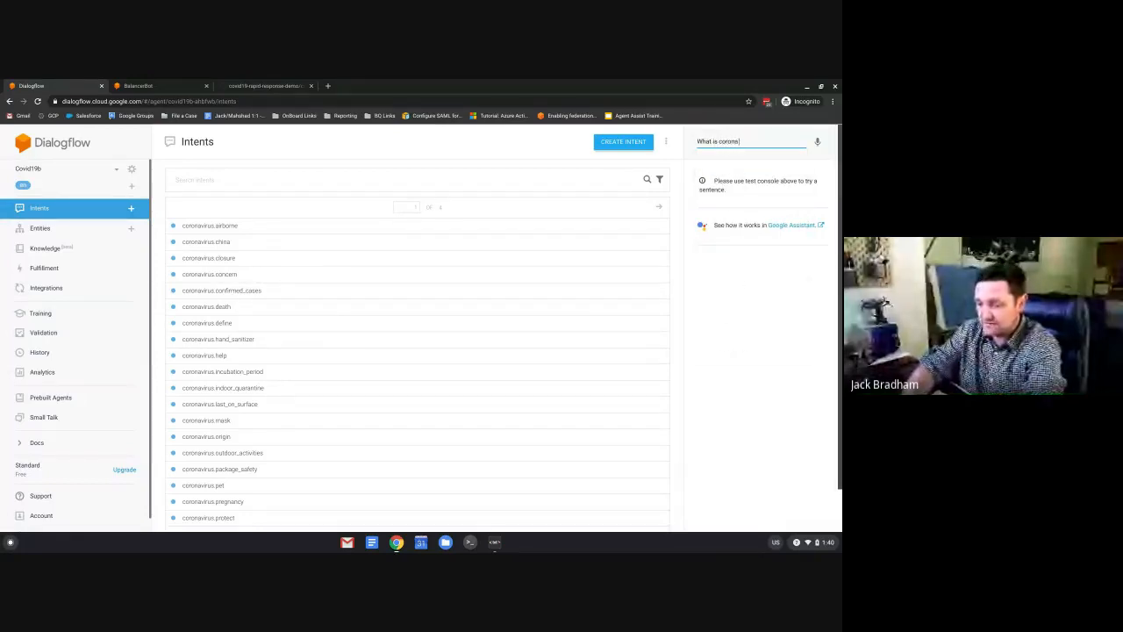
{"action": "type", "text": " virus"}
{"action": "key", "text": "Return"}
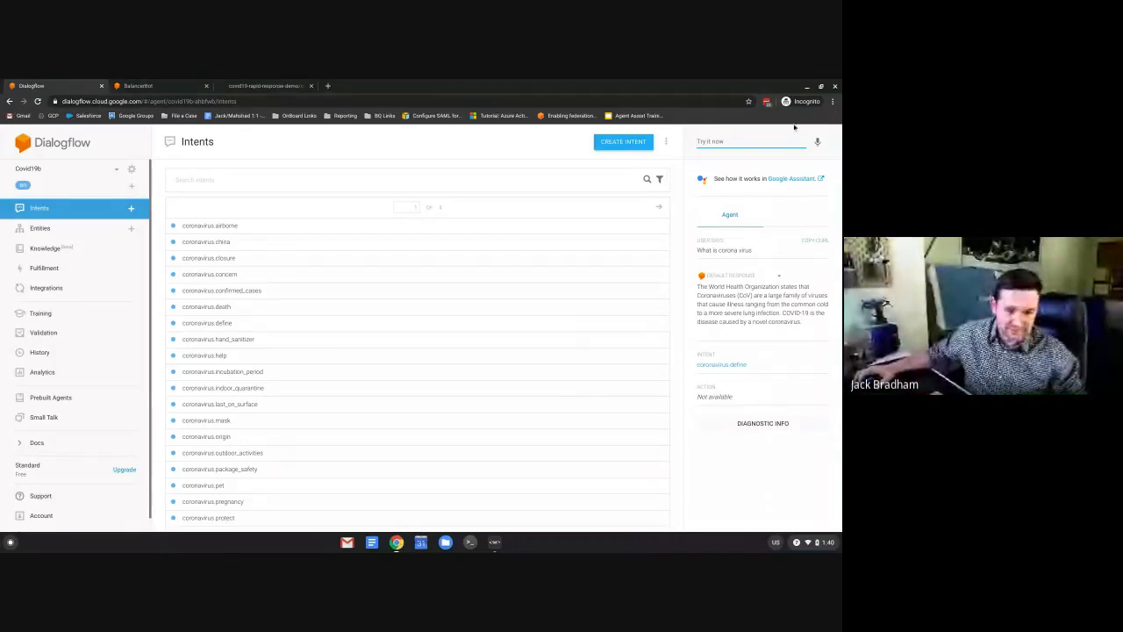
Present the Bot Webinar MASE slides and advance to the Covid-19 Rapid Response Virtual Agent Program slide.
{"action": "left_click", "coordinate": [397, 544]}
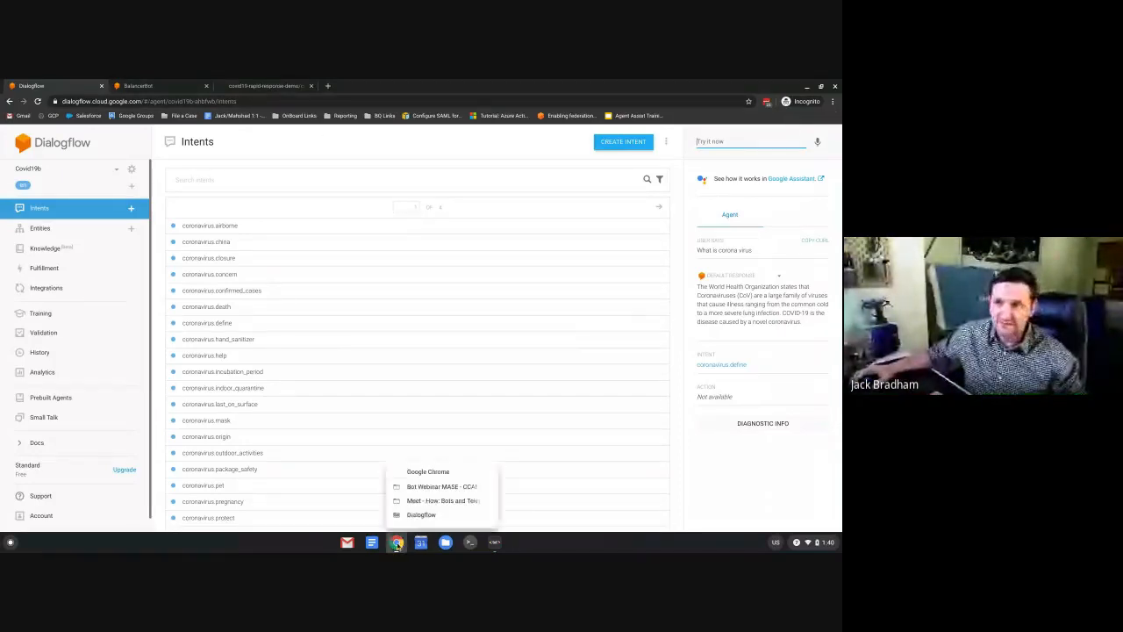
{"action": "left_click", "coordinate": [429, 500]}
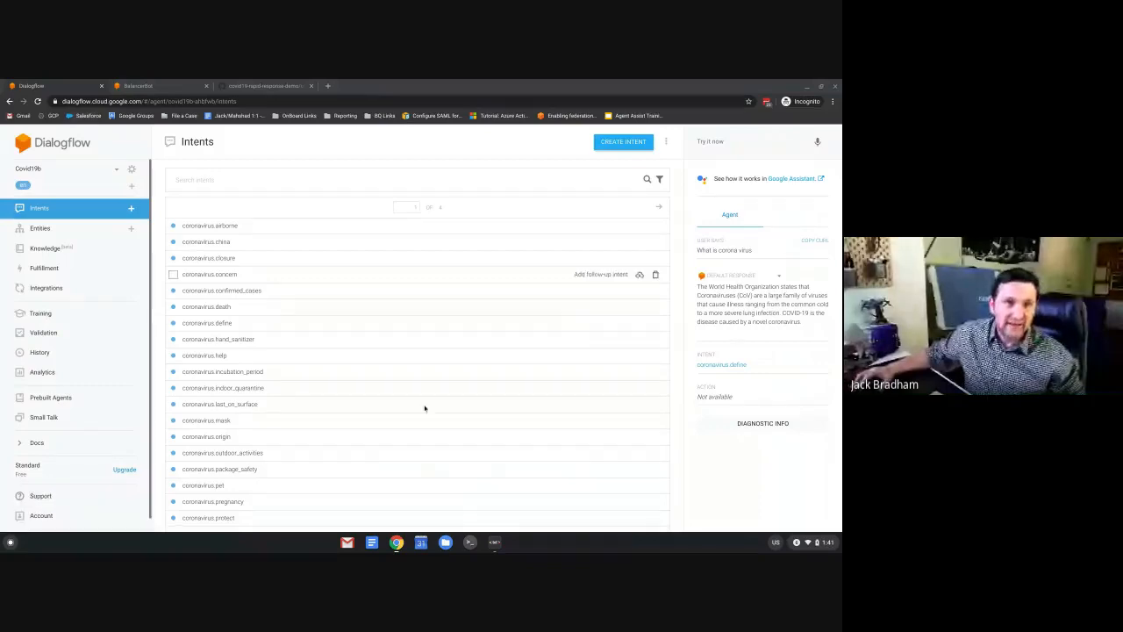
{"action": "left_click", "coordinate": [396, 542]}
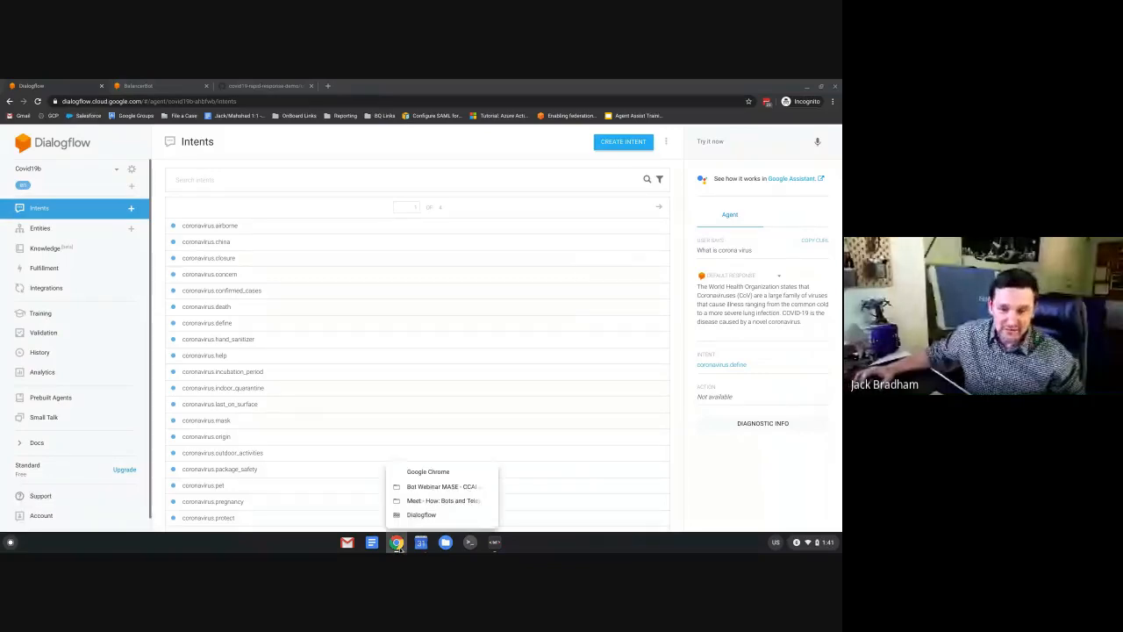
{"action": "left_click", "coordinate": [441, 489]}
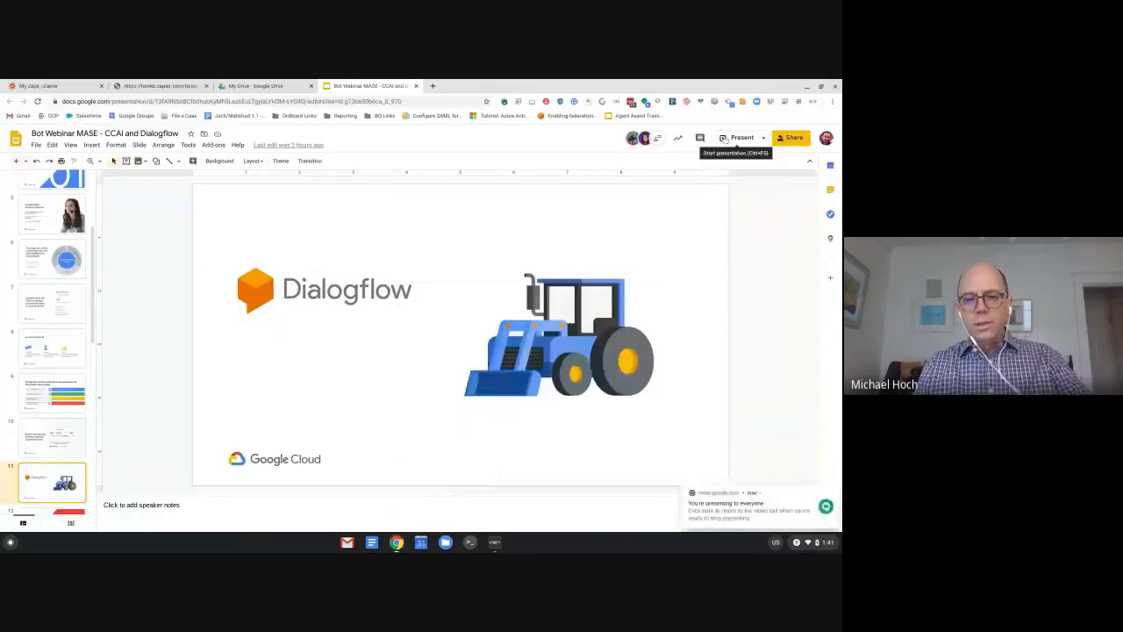
{"action": "left_click", "coordinate": [743, 136]}
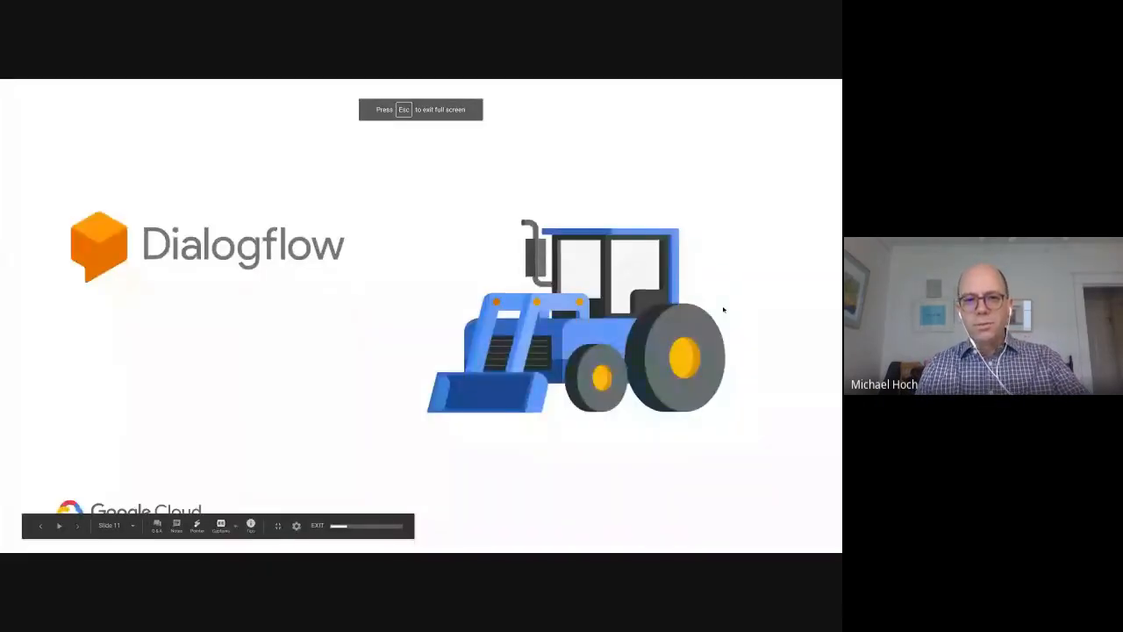
{"action": "key", "text": "Right"}
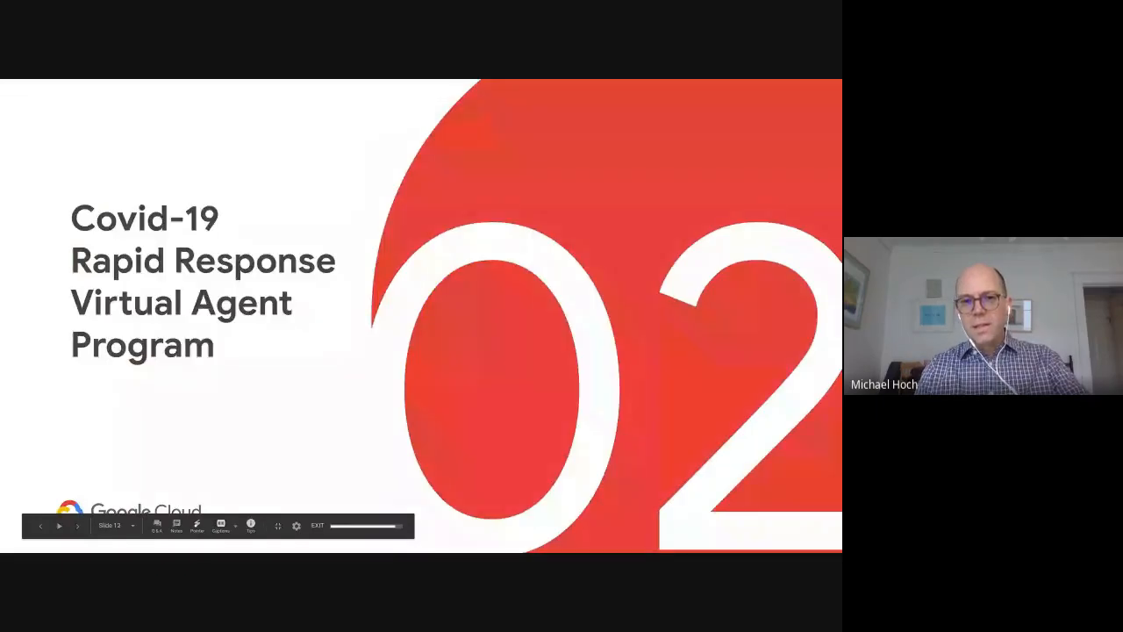